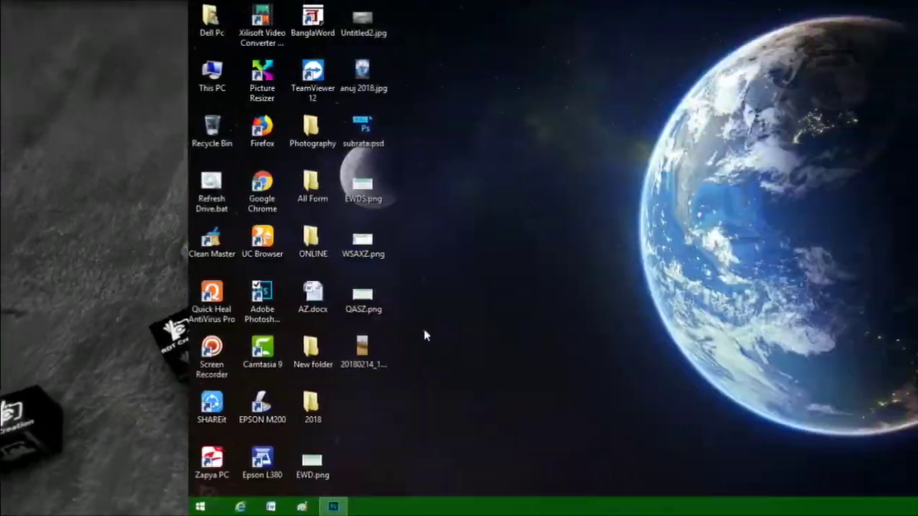
Preview the 20180214 photo of the man with outstretched arms in Picasa, then close the viewer.
{"action": "double_click", "coordinate": [176, 357]}
{"action": "scroll", "coordinate": [451, 176], "scroll_direction": "up", "scroll_amount": 3}
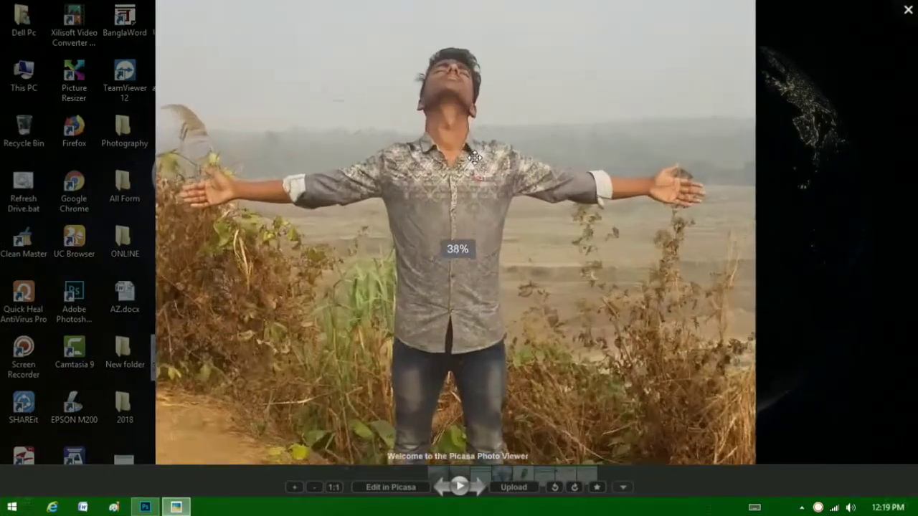
{"action": "scroll", "coordinate": [451, 176], "scroll_direction": "down", "scroll_amount": 6}
{"action": "key", "text": "Escape"}
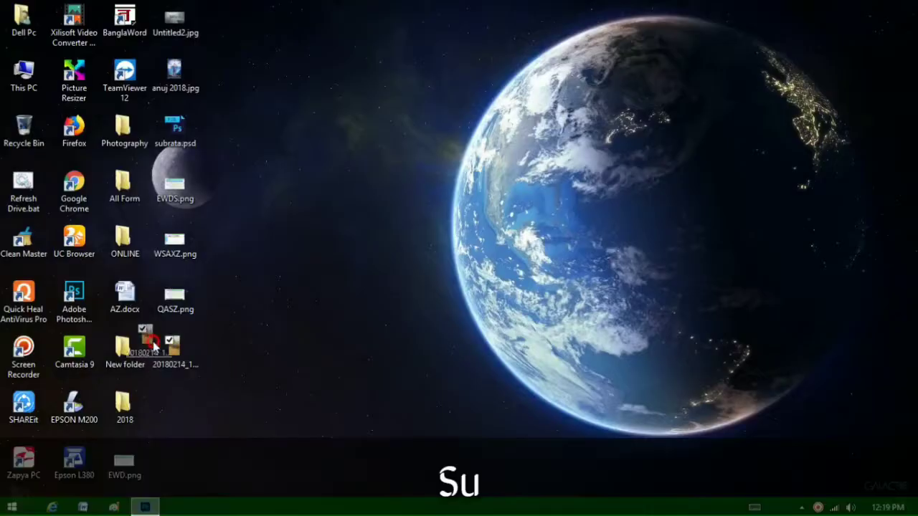
Open the 20180214 photo in Photoshop and zoom in on the standing man.
{"action": "left_click_drag", "start_coordinate": [176, 357], "coordinate": [276, 269]}
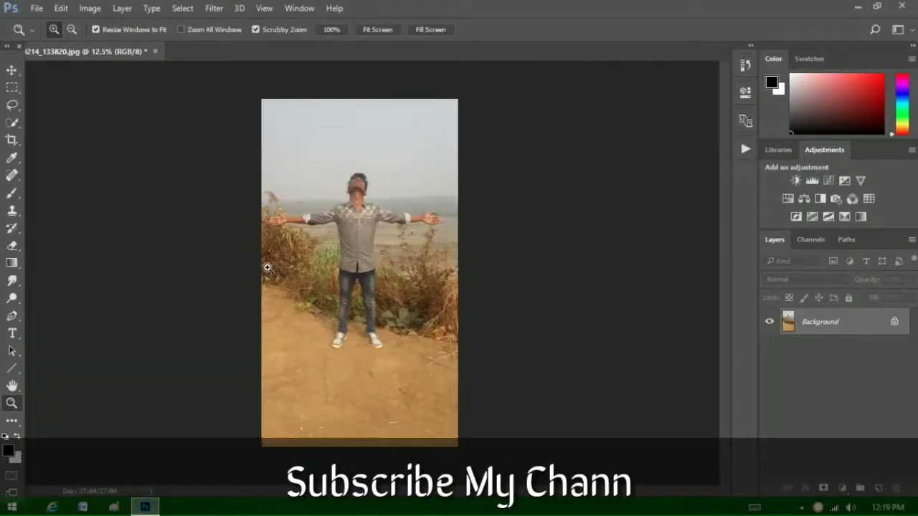
{"action": "mouse_move", "coordinate": [362, 280]}
{"action": "left_mouse_down"}
{"action": "mouse_move", "coordinate": [375, 294]}
{"action": "mouse_move", "coordinate": [81, 332]}
{"action": "left_mouse_up"}
{"action": "left_click", "coordinate": [13, 317]}
{"action": "scroll", "coordinate": [420, 356], "scroll_direction": "up", "scroll_amount": 2}
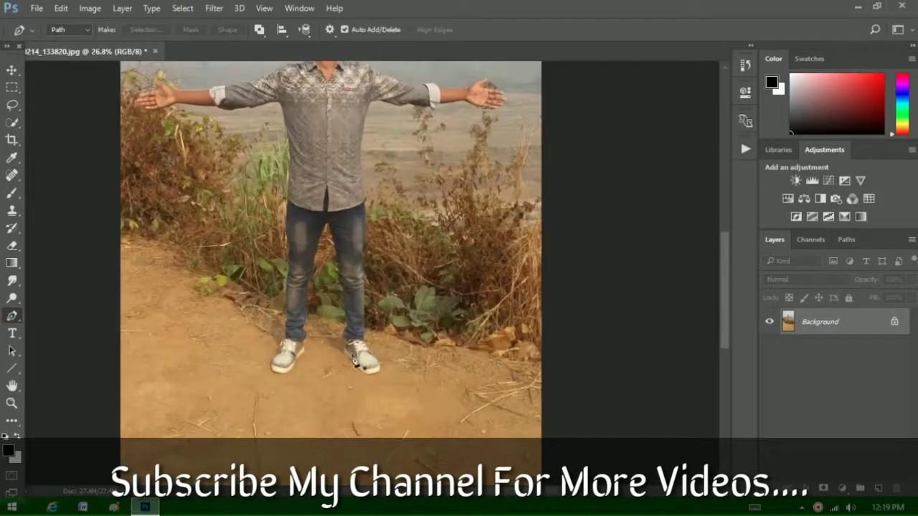
{"action": "scroll", "coordinate": [420, 356], "scroll_direction": "up", "scroll_amount": 3}
{"action": "scroll", "coordinate": [402, 356], "scroll_direction": "up", "scroll_amount": 2}
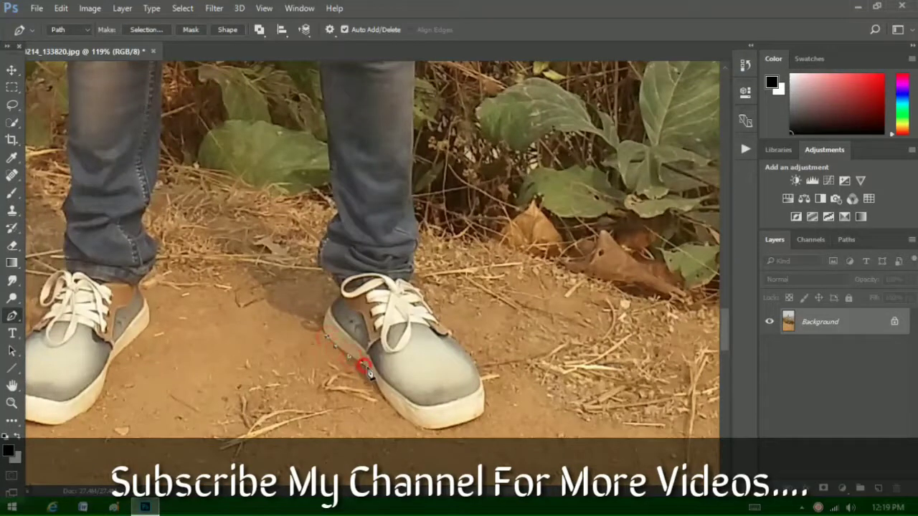
Trace a Pen path along the man's shoe edge up to the ankle.
{"action": "left_click", "coordinate": [486, 384]}
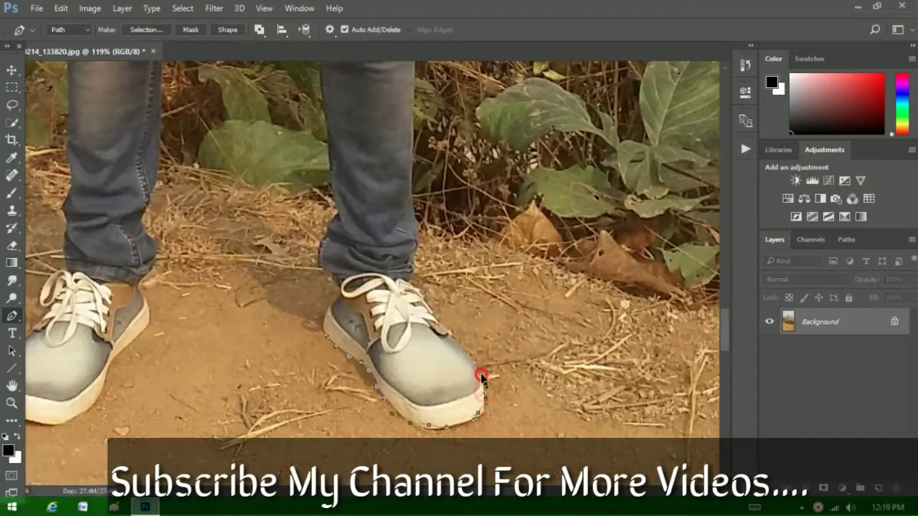
{"action": "left_click", "coordinate": [466, 352]}
{"action": "left_click", "coordinate": [454, 335]}
{"action": "left_click", "coordinate": [428, 313]}
{"action": "left_click", "coordinate": [416, 269]}
{"action": "left_click", "coordinate": [416, 207]}
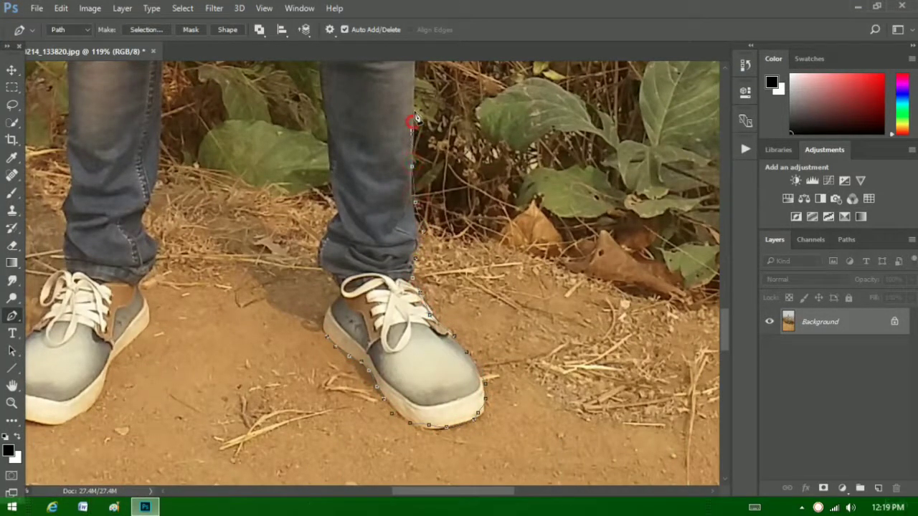
{"action": "scroll", "coordinate": [414, 96], "scroll_direction": "down", "scroll_amount": 4}
{"action": "scroll", "coordinate": [414, 96], "scroll_direction": "down", "scroll_amount": 1}
{"action": "scroll", "coordinate": [431, 256], "scroll_direction": "up", "scroll_amount": 3}
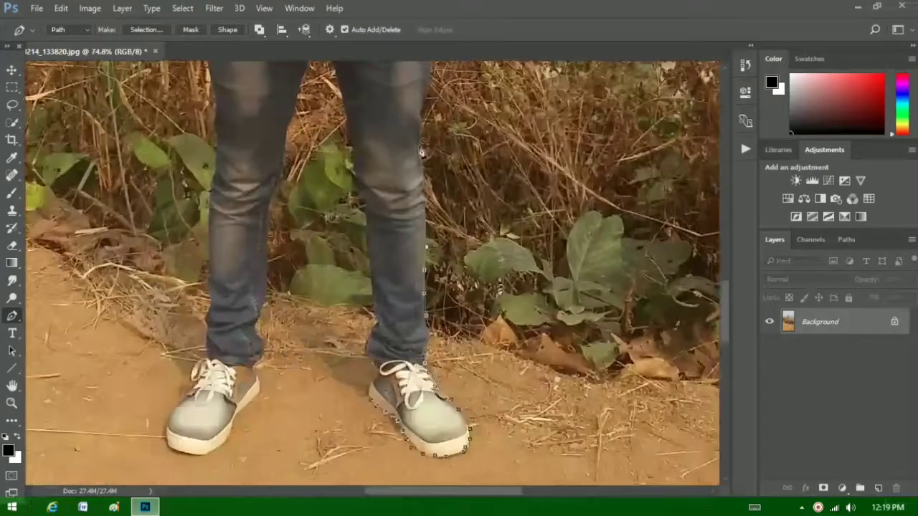
{"action": "scroll", "coordinate": [431, 256], "scroll_direction": "up", "scroll_amount": 2}
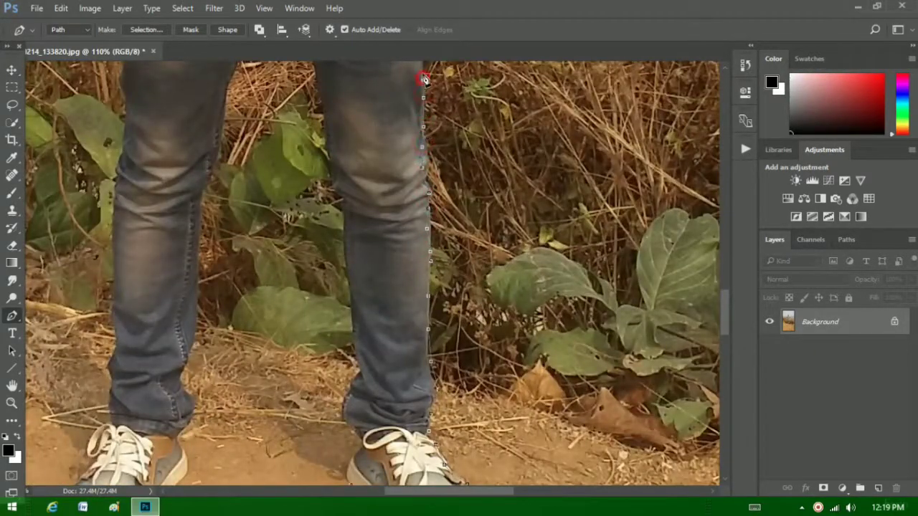
{"action": "scroll", "coordinate": [426, 165], "scroll_direction": "down", "scroll_amount": 2}
{"action": "scroll", "coordinate": [427, 287], "scroll_direction": "down", "scroll_amount": 2}
{"action": "scroll", "coordinate": [426, 369], "scroll_direction": "down", "scroll_amount": 1}
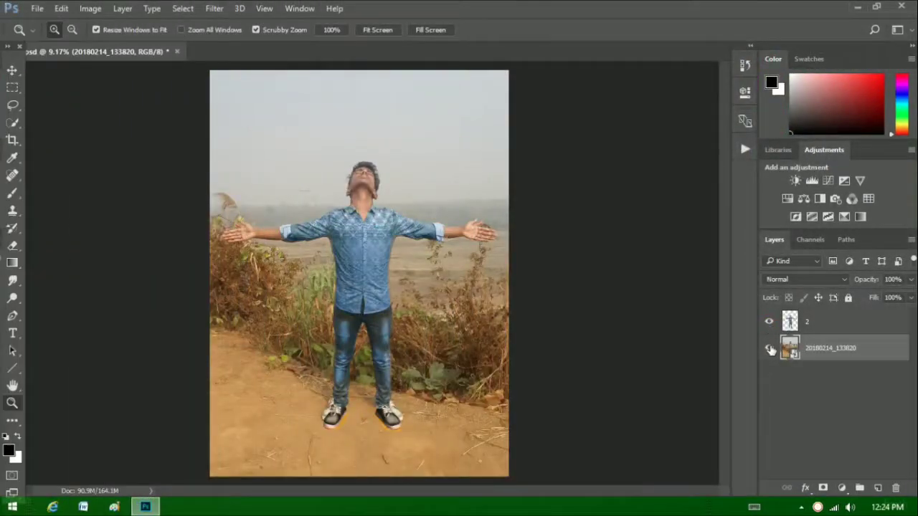
Hide and delete the original photo layer, leaving only the cut-out figure.
{"action": "left_click", "coordinate": [770, 348]}
{"action": "right_click", "coordinate": [827, 359]}
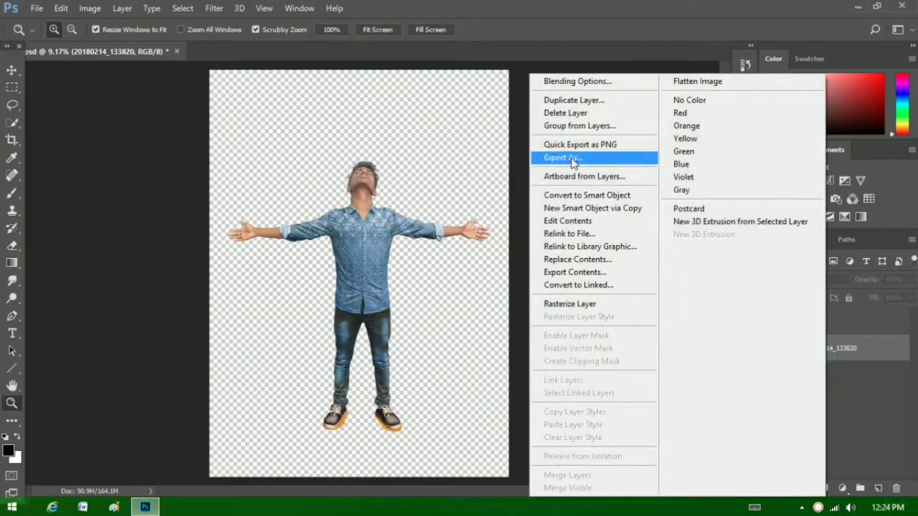
{"action": "left_click", "coordinate": [558, 115]}
{"action": "scroll", "coordinate": [362, 160], "scroll_direction": "down", "scroll_amount": 1}
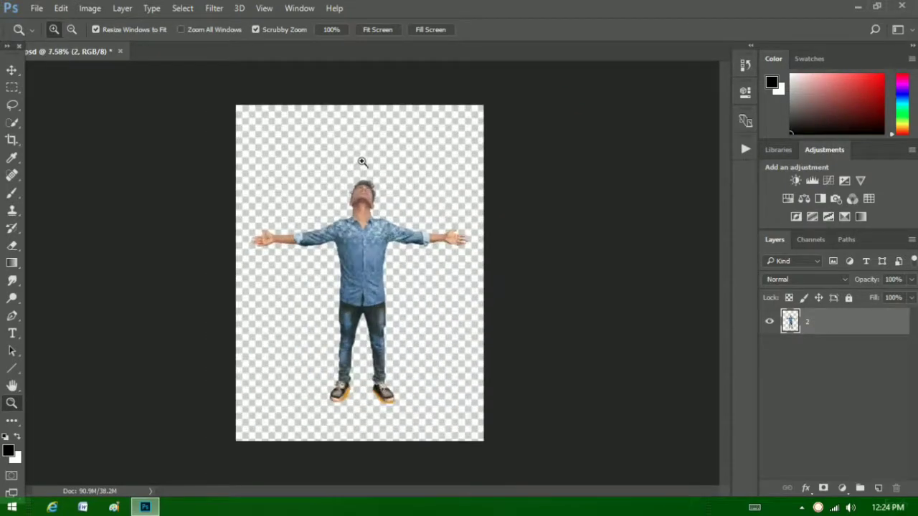
Tilt the man's head slightly with Puppet Warp, commit, and fit the canvas in view.
{"action": "left_click", "coordinate": [57, 7]}
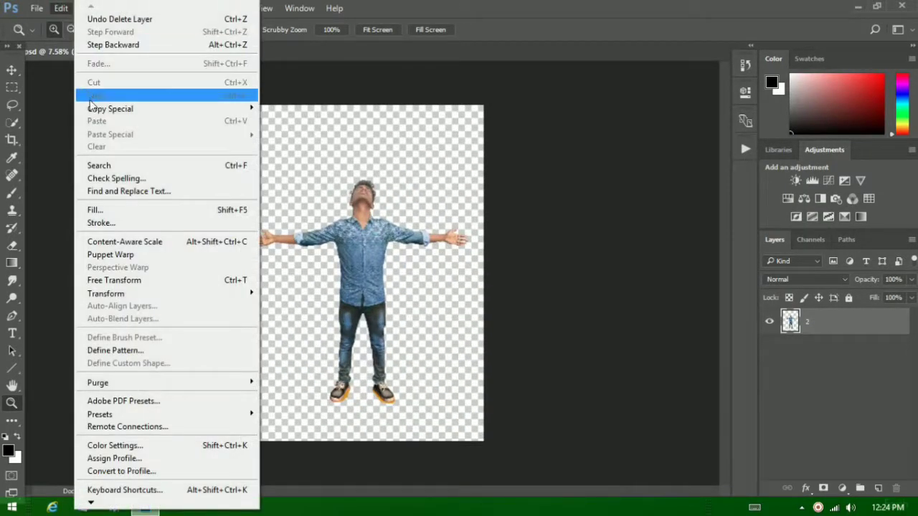
{"action": "left_click", "coordinate": [110, 258]}
{"action": "scroll", "coordinate": [369, 164], "scroll_direction": "up", "scroll_amount": 2}
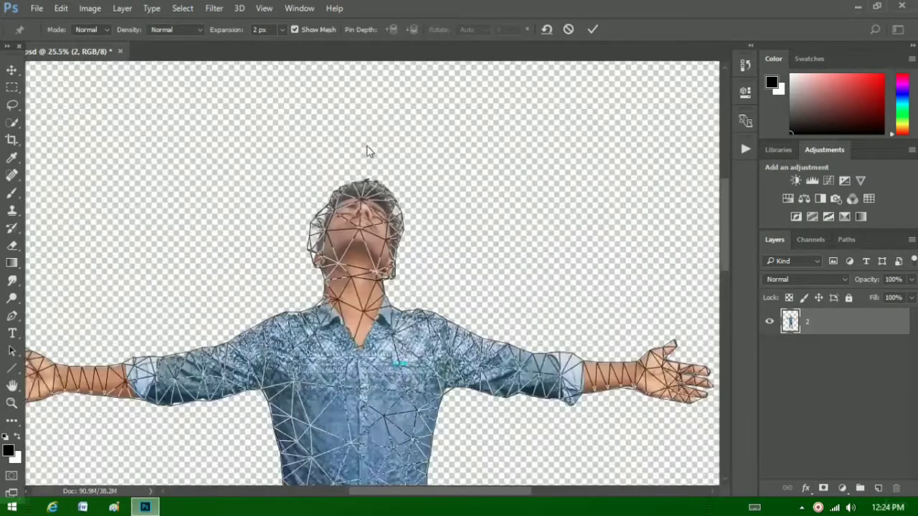
{"action": "scroll", "coordinate": [369, 150], "scroll_direction": "up", "scroll_amount": 2}
{"action": "scroll", "coordinate": [373, 150], "scroll_direction": "up", "scroll_amount": 1}
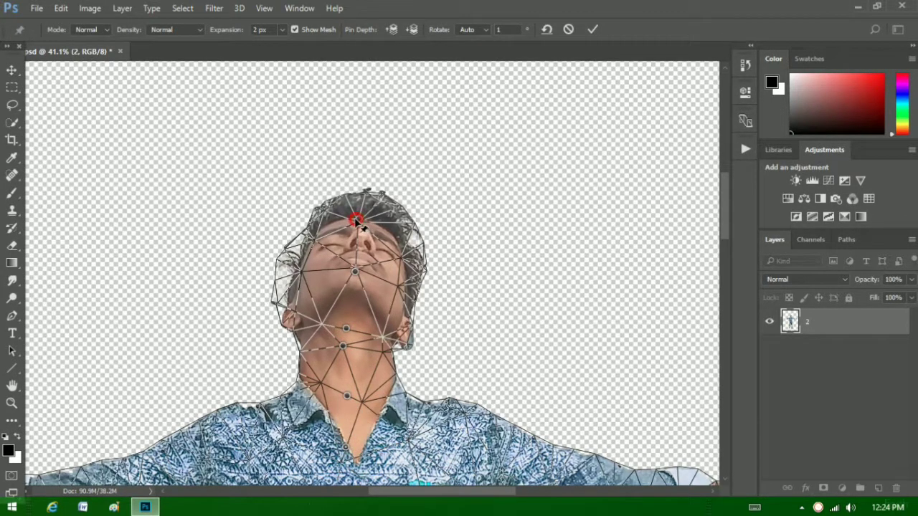
{"action": "left_click_drag", "start_coordinate": [356, 221], "coordinate": [355, 221]}
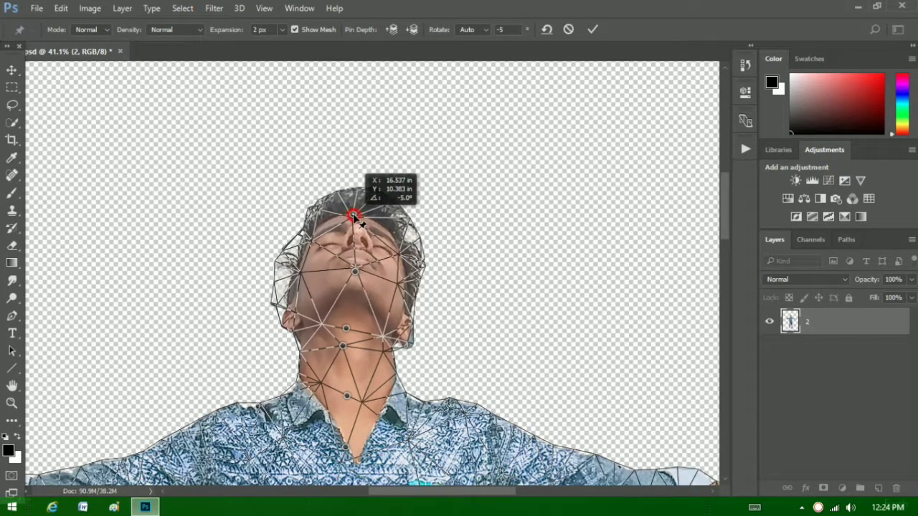
{"action": "left_click", "coordinate": [592, 29]}
{"action": "key", "text": "z"}
{"action": "key", "text": "ctrl+0"}
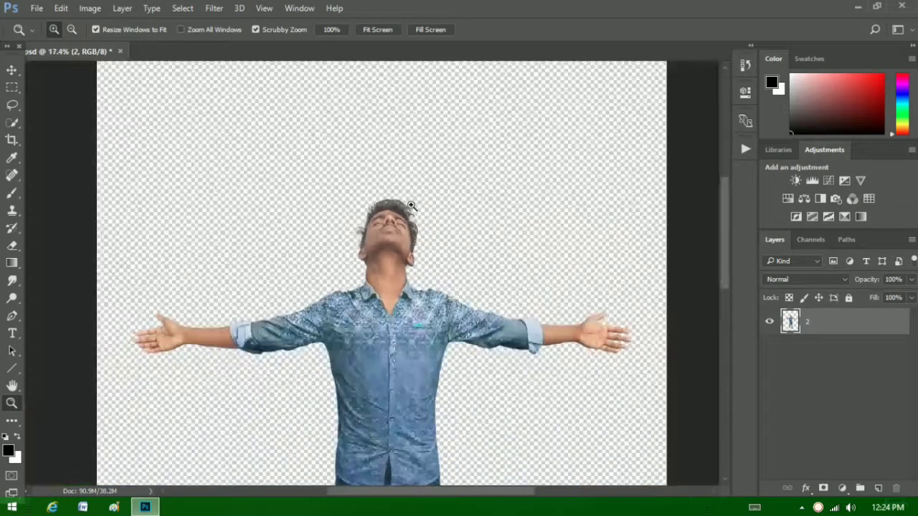
{"action": "scroll", "coordinate": [411, 206], "scroll_direction": "down", "scroll_amount": 3}
{"action": "scroll", "coordinate": [409, 202], "scroll_direction": "down", "scroll_amount": 2}
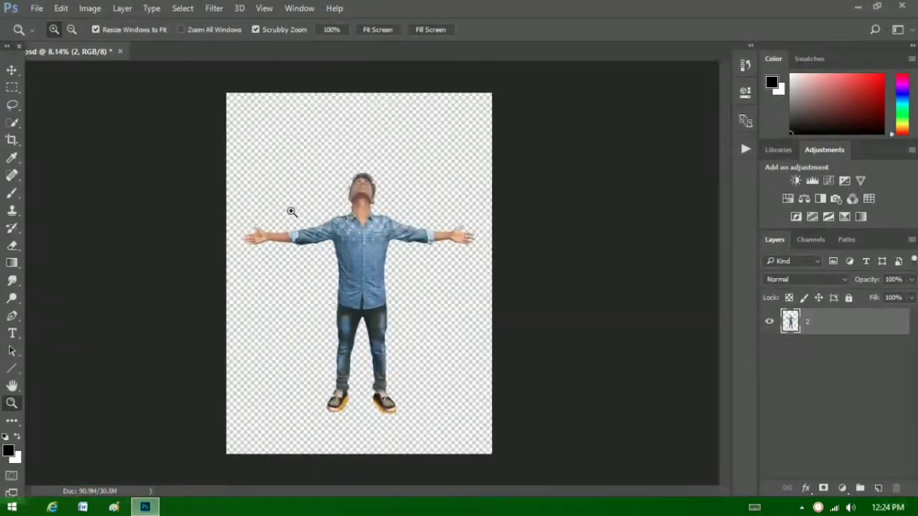
Create a new Portrait 4 x 6 in document at 300 ppi, Untitled-1.
{"action": "left_click", "coordinate": [36, 8]}
{"action": "left_click", "coordinate": [71, 30]}
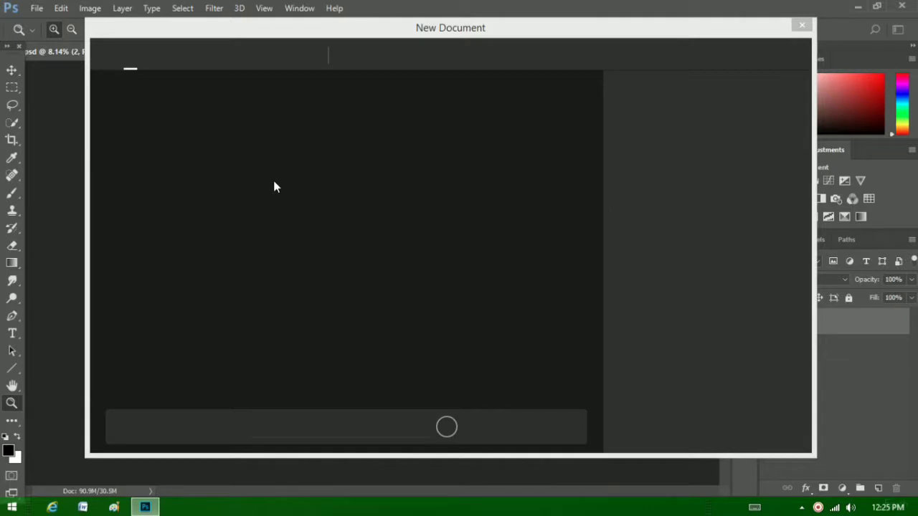
{"action": "left_click", "coordinate": [310, 218]}
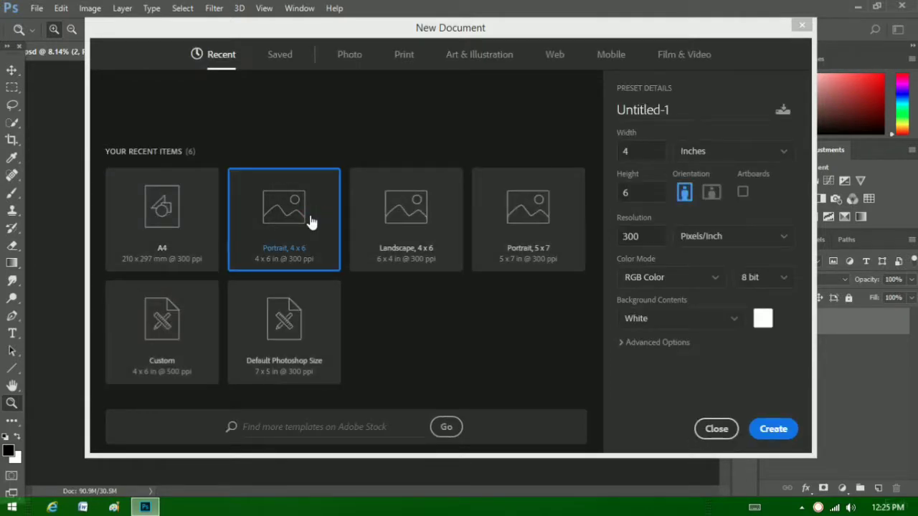
{"action": "key", "text": "Return"}
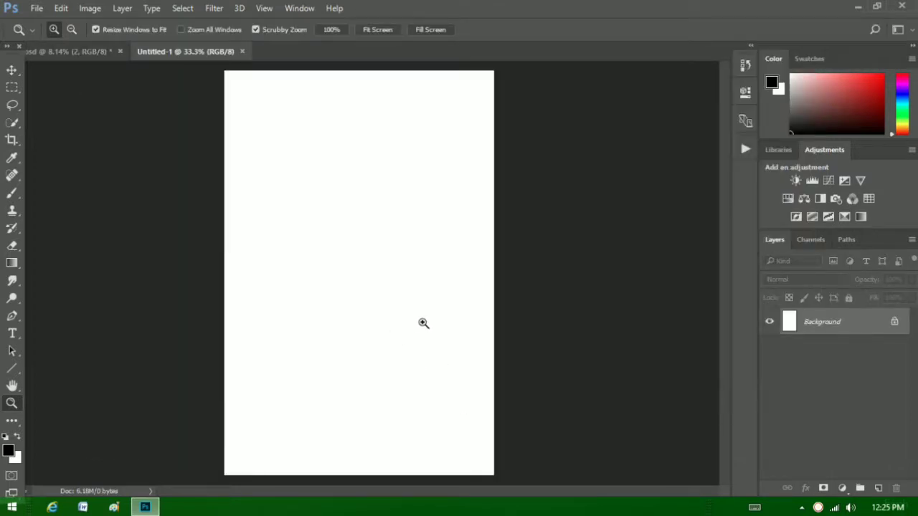
Drag BACKGROUND 1.jpg from E:\My Photoshop Tutorial\All Stock Wallpapers\2018 Best Bacground into Untitled-1.
{"action": "left_click", "coordinate": [861, 7]}
{"action": "double_click", "coordinate": [23, 70]}
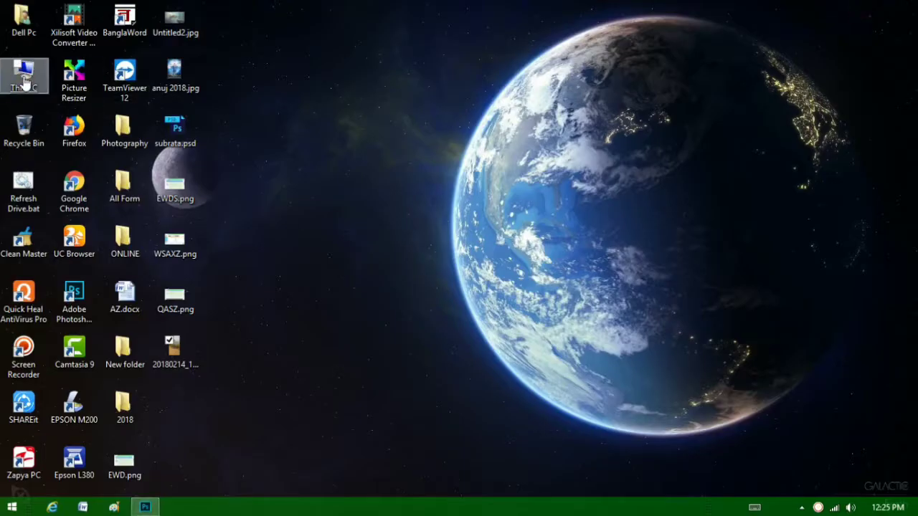
{"action": "double_click", "coordinate": [660, 195]}
{"action": "scroll", "coordinate": [706, 274], "scroll_direction": "down", "scroll_amount": 5}
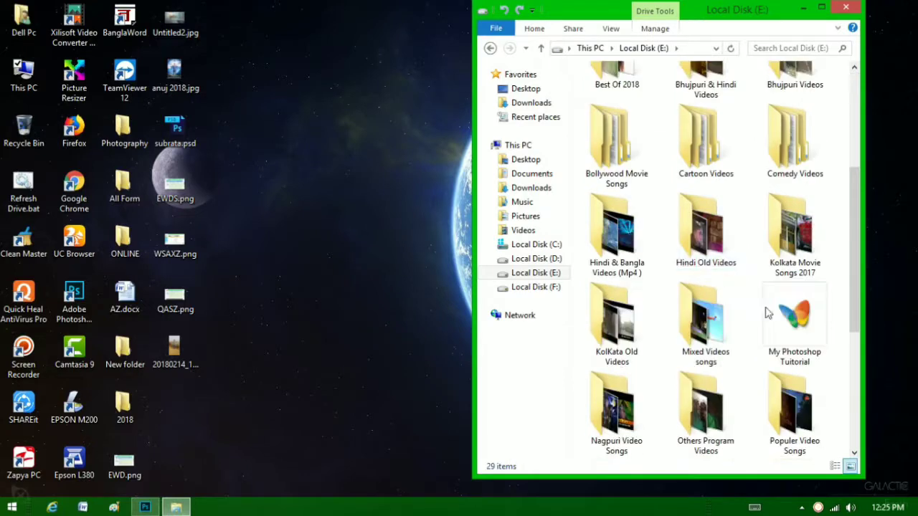
{"action": "double_click", "coordinate": [768, 312]}
{"action": "double_click", "coordinate": [699, 133]}
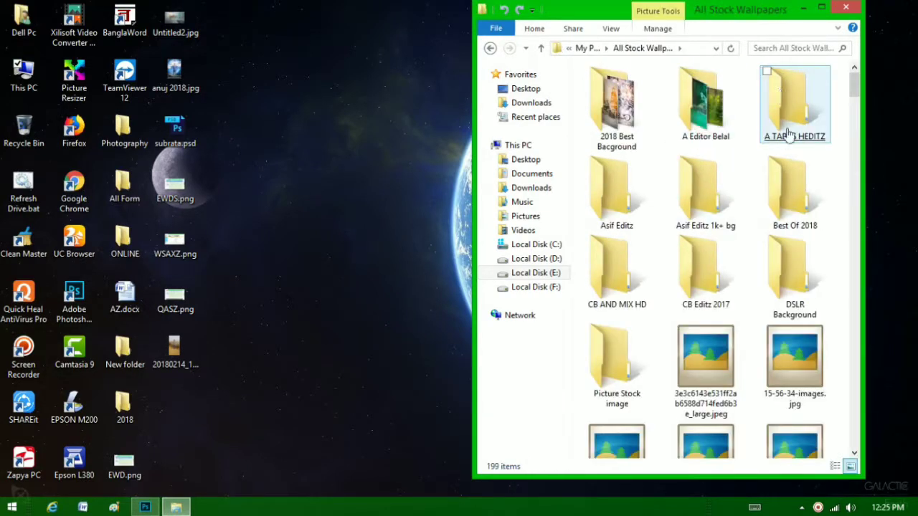
{"action": "double_click", "coordinate": [616, 107]}
{"action": "left_click", "coordinate": [740, 159]}
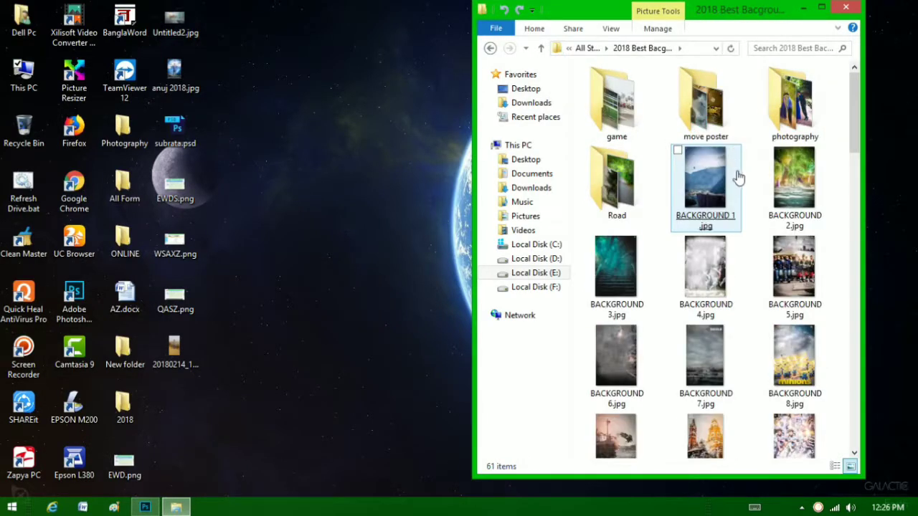
{"action": "left_click_drag", "start_coordinate": [739, 177], "coordinate": [339, 406]}
Commit the placed background, open Untitled2.jpg, and Quick Select its rock outcrop.
{"action": "left_click", "coordinate": [463, 33]}
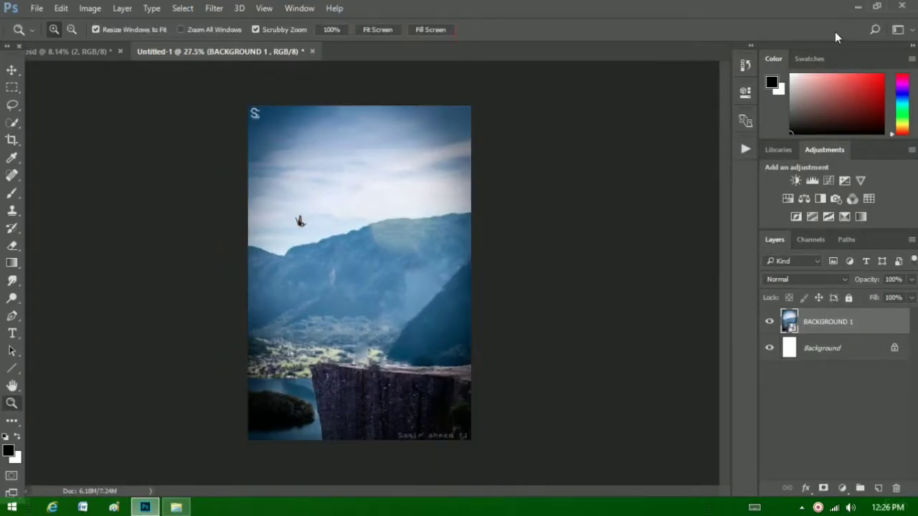
{"action": "left_click", "coordinate": [858, 7]}
{"action": "mouse_move", "coordinate": [175, 188]}
{"action": "left_mouse_down"}
{"action": "mouse_move", "coordinate": [157, 510]}
{"action": "mouse_move", "coordinate": [459, 53]}
{"action": "left_mouse_up"}
{"action": "left_click", "coordinate": [555, 368]}
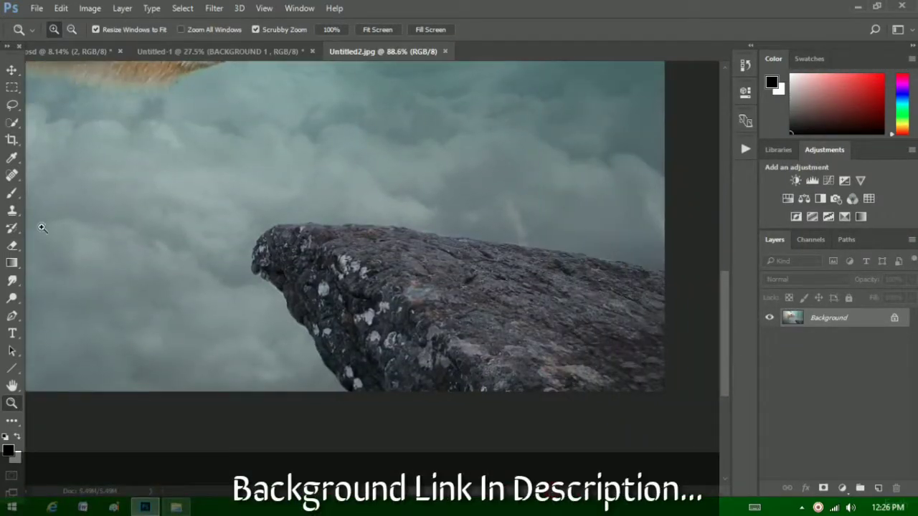
{"action": "left_click", "coordinate": [11, 122]}
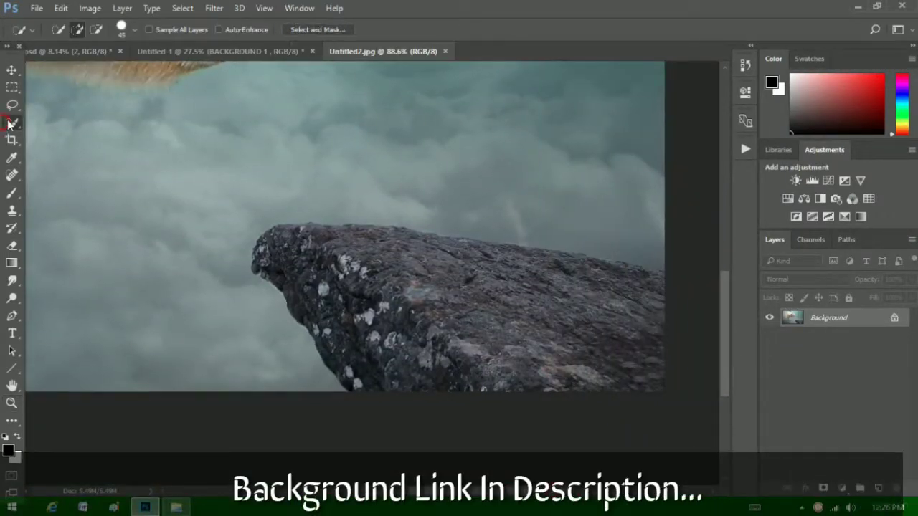
{"action": "mouse_move", "coordinate": [299, 252]}
{"action": "left_mouse_down"}
{"action": "mouse_move", "coordinate": [625, 331]}
{"action": "mouse_move", "coordinate": [630, 278]}
{"action": "mouse_move", "coordinate": [648, 285]}
{"action": "left_mouse_up"}
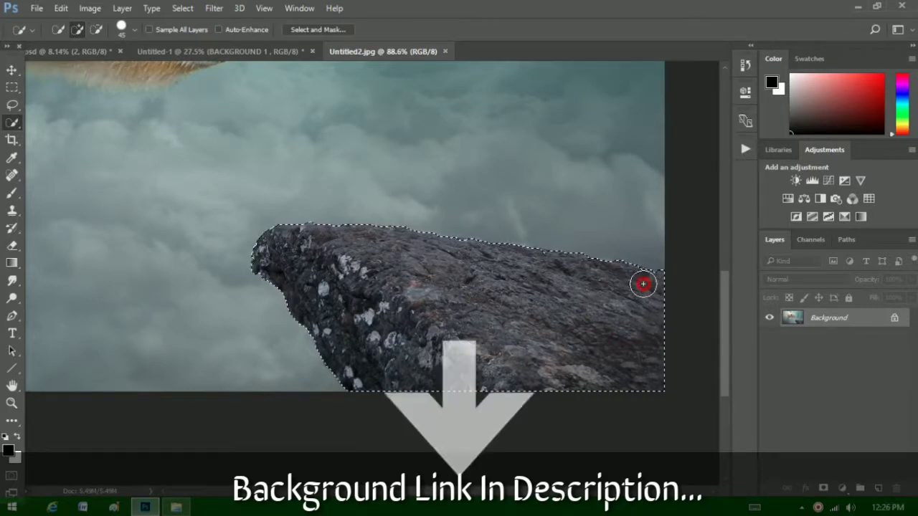
{"action": "scroll", "coordinate": [385, 335], "scroll_direction": "up", "scroll_amount": 1}
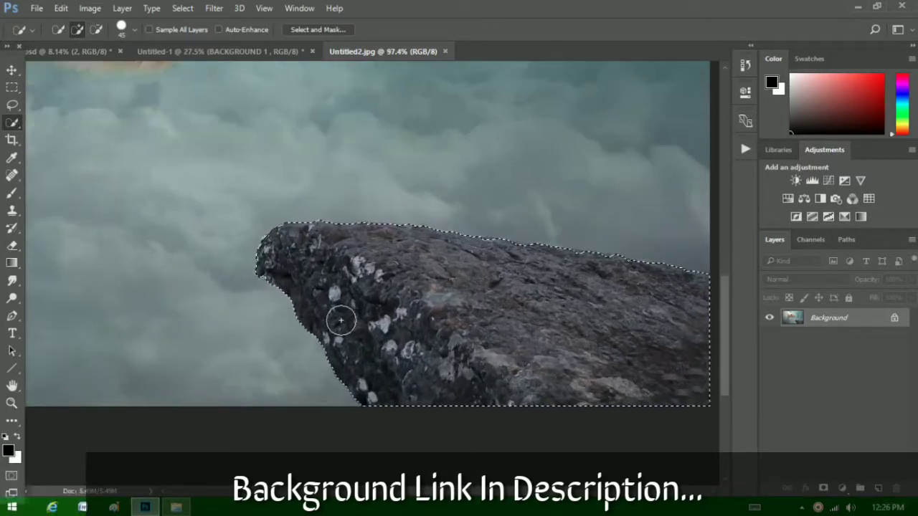
Refine the rock selection in Select and Mask with output set to New Layer.
{"action": "left_click", "coordinate": [318, 30]}
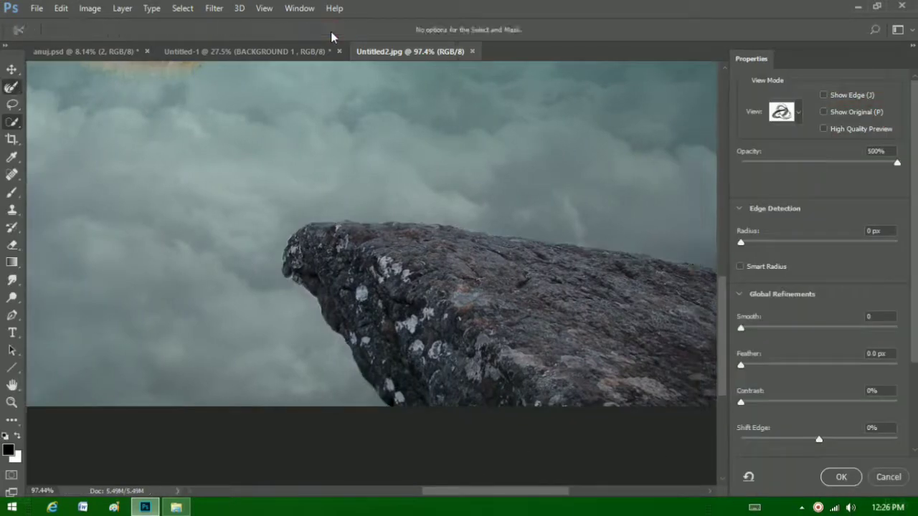
{"action": "left_click", "coordinate": [841, 477]}
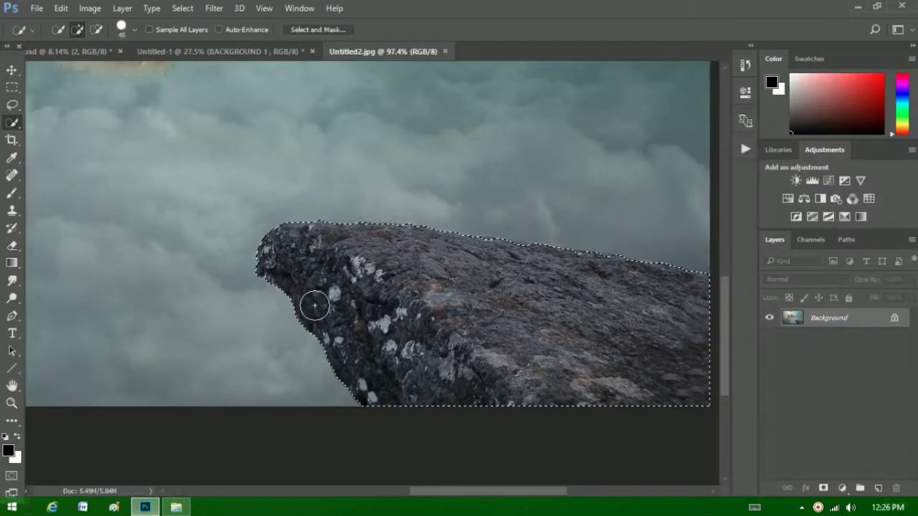
{"action": "scroll", "coordinate": [399, 310], "scroll_direction": "down", "scroll_amount": 1}
{"action": "left_click", "coordinate": [318, 29]}
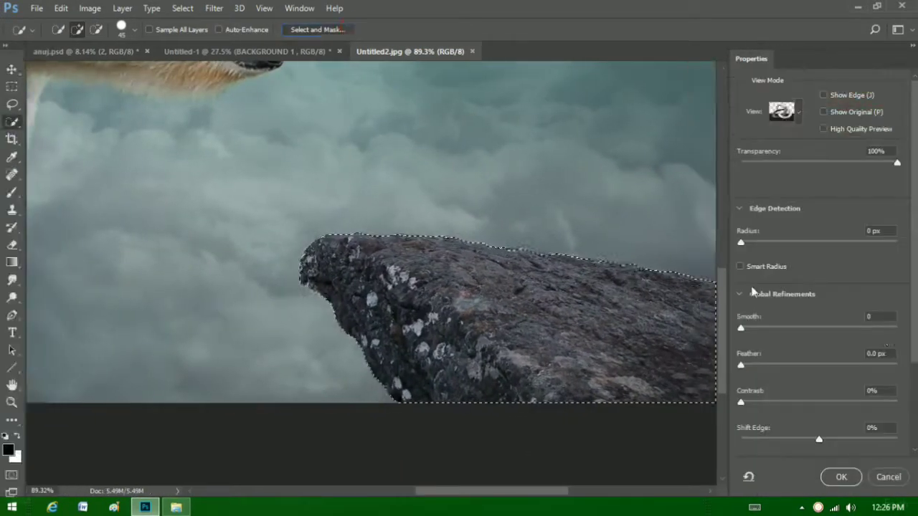
{"action": "scroll", "coordinate": [817, 286], "scroll_direction": "down", "scroll_amount": 3}
{"action": "left_click", "coordinate": [825, 414]}
{"action": "left_click", "coordinate": [793, 442]}
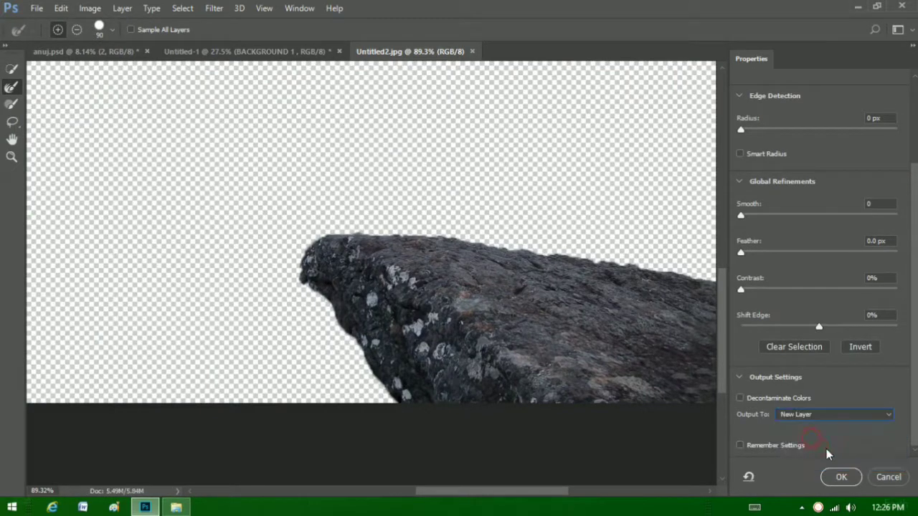
{"action": "left_click", "coordinate": [841, 477]}
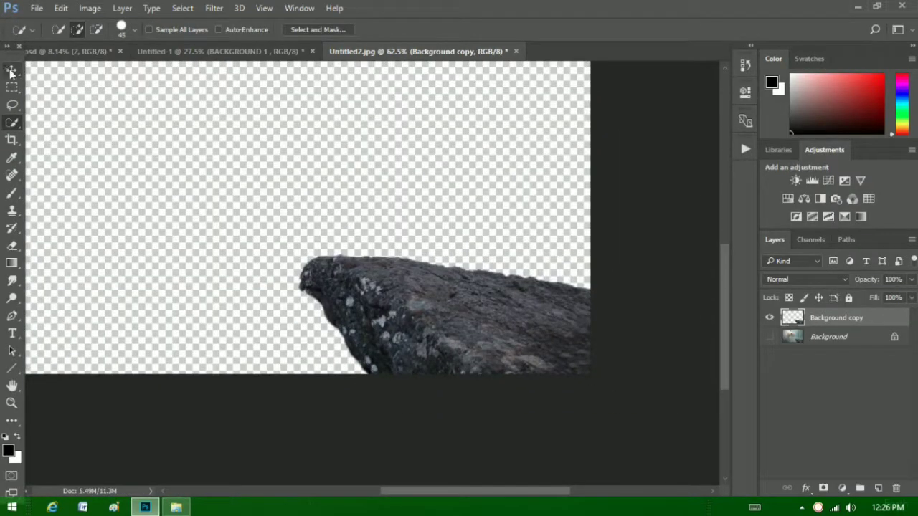
{"action": "left_click", "coordinate": [11, 69]}
{"action": "scroll", "coordinate": [211, 194], "scroll_direction": "down", "scroll_amount": 5}
Drag the rock layer into the poster, enlarge it, and move it to the bottom.
{"action": "mouse_move", "coordinate": [450, 353]}
{"action": "left_mouse_down"}
{"action": "mouse_move", "coordinate": [287, 124]}
{"action": "mouse_move", "coordinate": [358, 271]}
{"action": "left_mouse_up"}
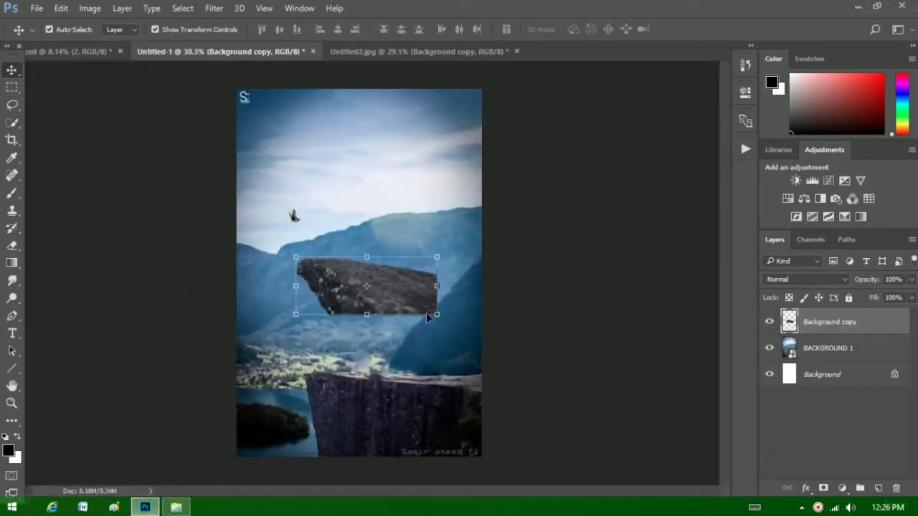
{"action": "left_click_drag", "start_coordinate": [437, 316], "coordinate": [478, 350]}
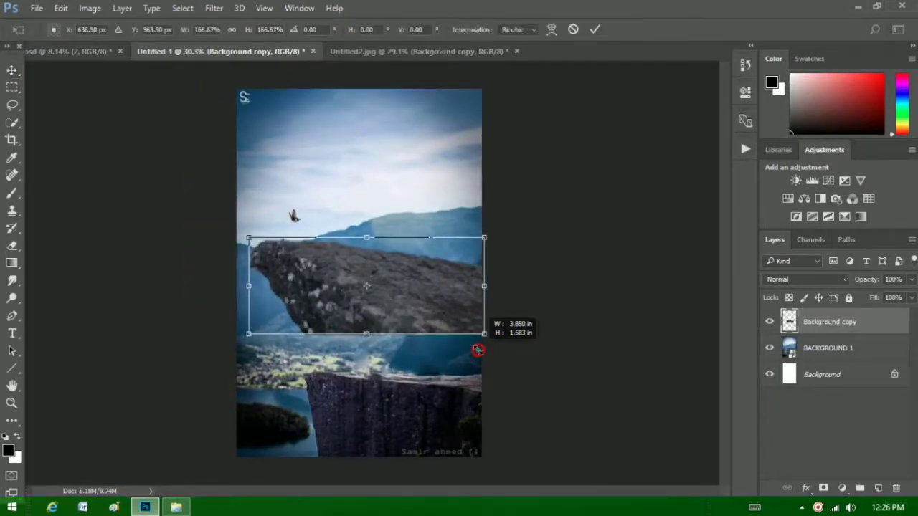
{"action": "left_click_drag", "start_coordinate": [435, 301], "coordinate": [446, 423]}
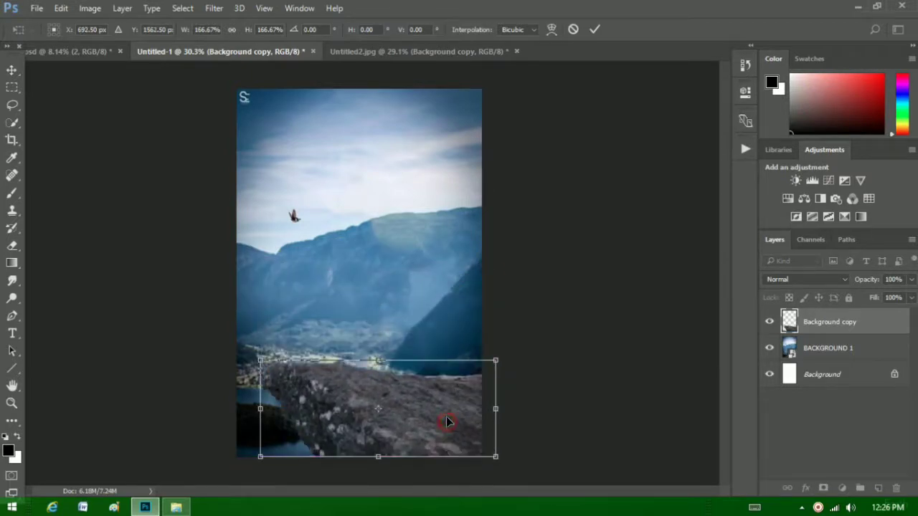
{"action": "scroll", "coordinate": [444, 403], "scroll_direction": "up", "scroll_amount": 2}
{"action": "left_click_drag", "start_coordinate": [727, 336], "coordinate": [728, 385]}
{"action": "scroll", "coordinate": [522, 364], "scroll_direction": "up", "scroll_amount": 2}
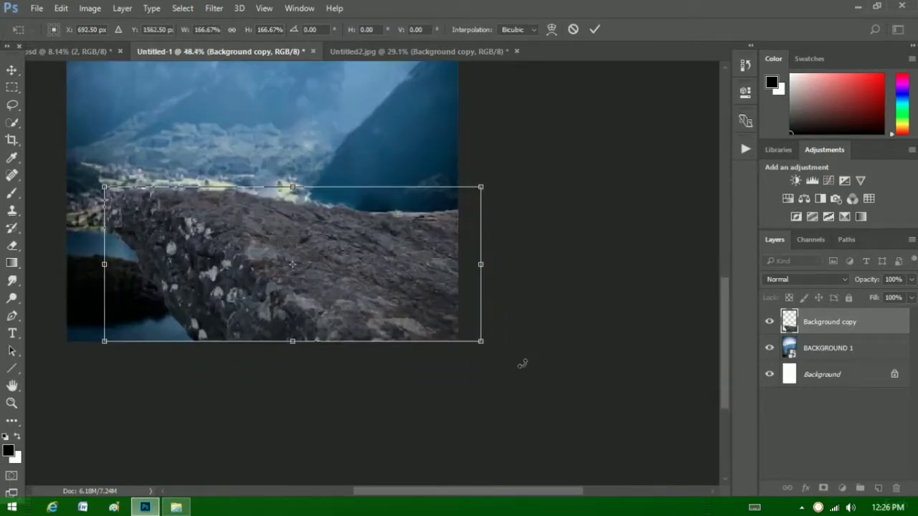
Tilt the rock about -4°, scale it to roughly 176%, and apply the transform.
{"action": "left_click_drag", "start_coordinate": [523, 364], "coordinate": [508, 338]}
{"action": "left_click_drag", "start_coordinate": [412, 288], "coordinate": [424, 297]}
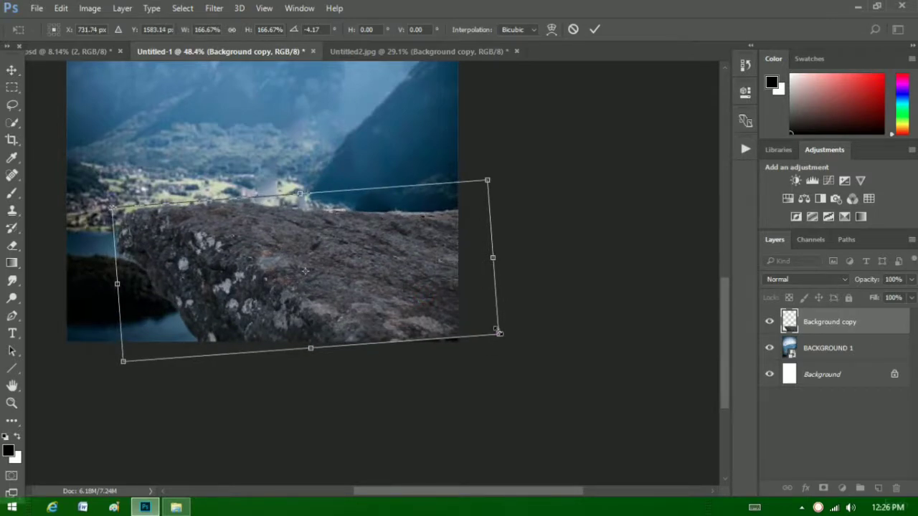
{"action": "left_click_drag", "start_coordinate": [498, 333], "coordinate": [507, 337]}
{"action": "mouse_move", "coordinate": [401, 294]}
{"action": "left_mouse_down"}
{"action": "mouse_move", "coordinate": [364, 291]}
{"action": "mouse_move", "coordinate": [397, 296]}
{"action": "left_mouse_up"}
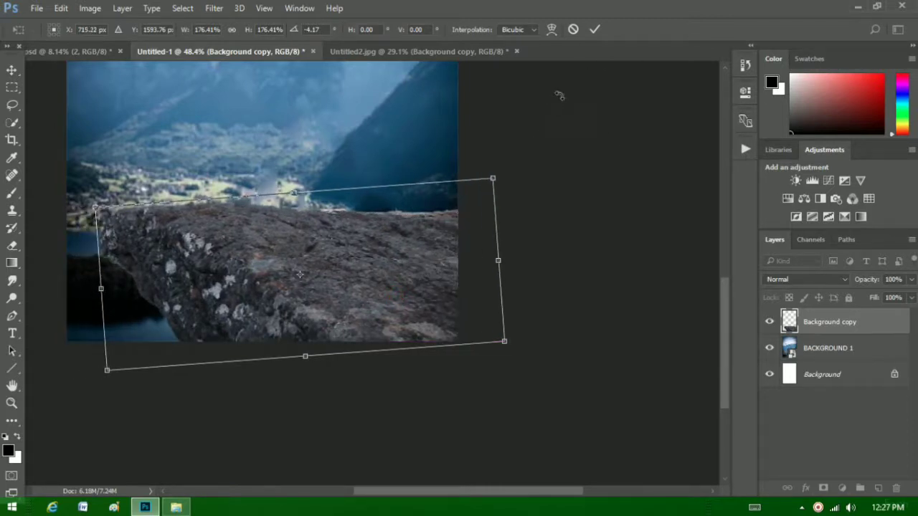
{"action": "left_click_drag", "start_coordinate": [425, 249], "coordinate": [424, 251]}
{"action": "left_click", "coordinate": [594, 29]}
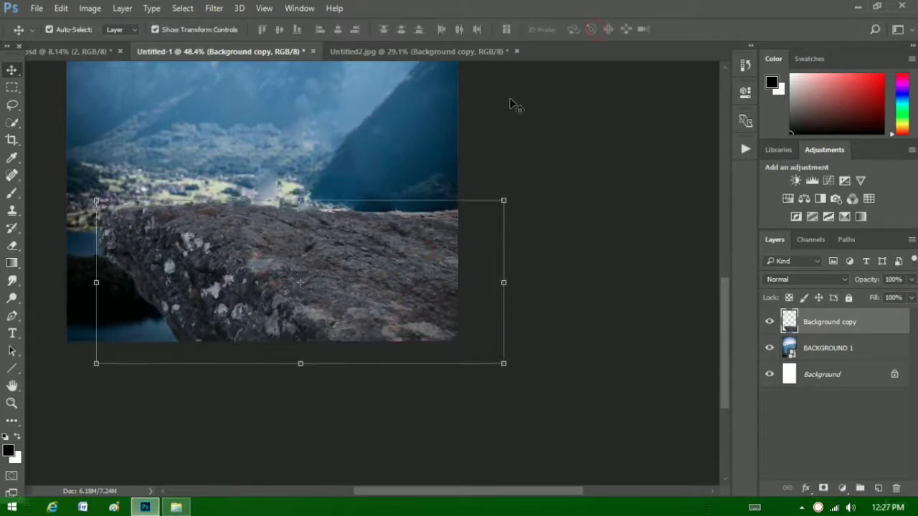
{"action": "scroll", "coordinate": [512, 102], "scroll_direction": "down", "scroll_amount": 3}
{"action": "key", "text": "z"}
{"action": "scroll", "coordinate": [220, 282], "scroll_direction": "down", "scroll_amount": 2}
On BACKGROUND 1, patch the small bird out of the sky with the Patch Tool.
{"action": "scroll", "coordinate": [330, 215], "scroll_direction": "up", "scroll_amount": 2}
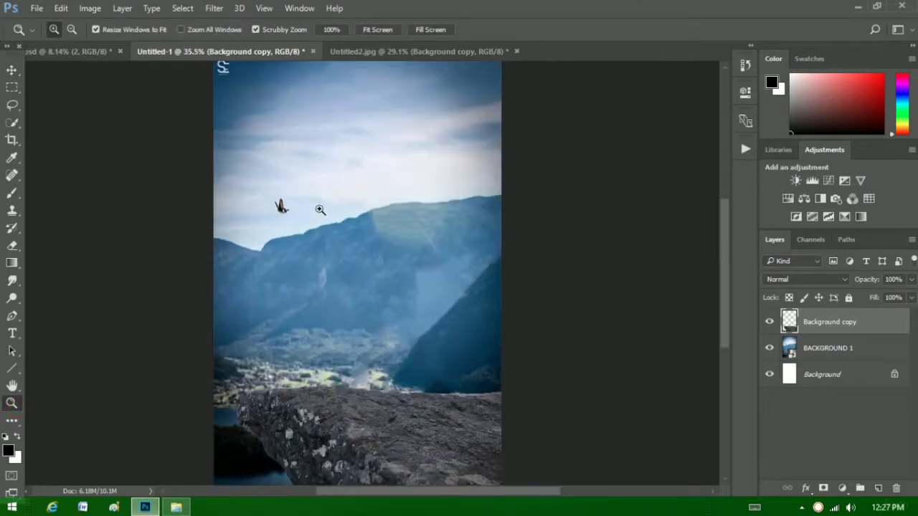
{"action": "left_click", "coordinate": [825, 348]}
{"action": "scroll", "coordinate": [297, 184], "scroll_direction": "up", "scroll_amount": 5}
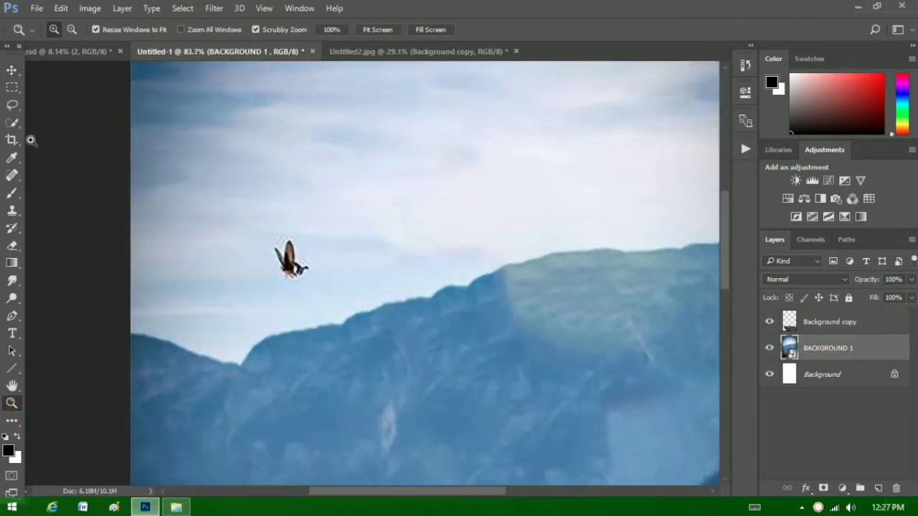
{"action": "left_click", "coordinate": [14, 104]}
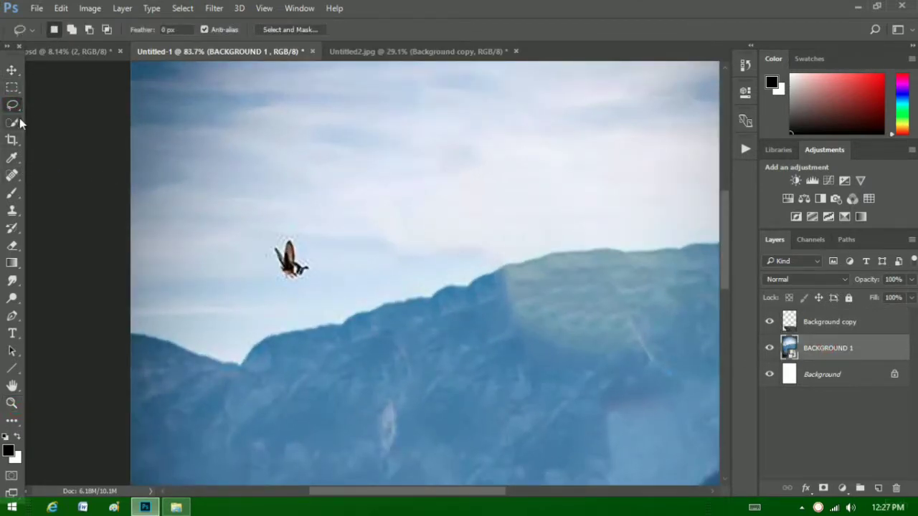
{"action": "left_click_drag", "start_coordinate": [14, 174], "coordinate": [57, 197]}
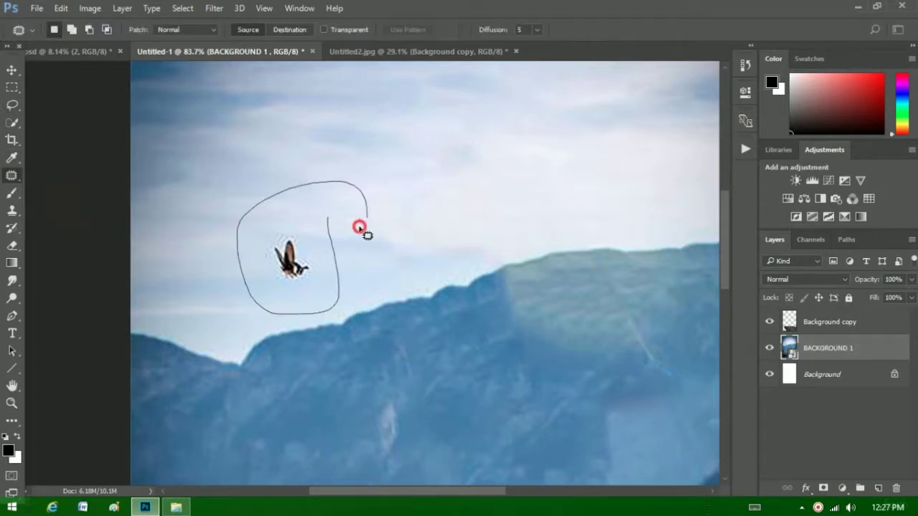
{"action": "left_click_drag", "start_coordinate": [363, 231], "coordinate": [344, 215]}
{"action": "left_click", "coordinate": [437, 211]}
{"action": "left_click_drag", "start_coordinate": [317, 266], "coordinate": [451, 187]}
{"action": "left_click", "coordinate": [358, 146]}
{"action": "scroll", "coordinate": [330, 286], "scroll_direction": "down", "scroll_amount": 1}
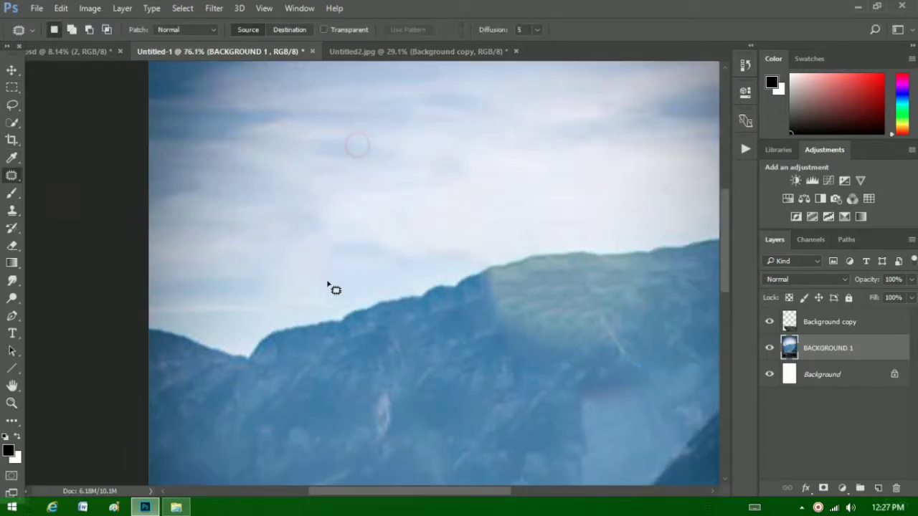
Patch the top-left corner logo with clean sky and deselect.
{"action": "scroll", "coordinate": [330, 285], "scroll_direction": "down", "scroll_amount": 2}
{"action": "scroll", "coordinate": [277, 153], "scroll_direction": "up", "scroll_amount": 3}
{"action": "left_click_drag", "start_coordinate": [294, 142], "coordinate": [287, 221]}
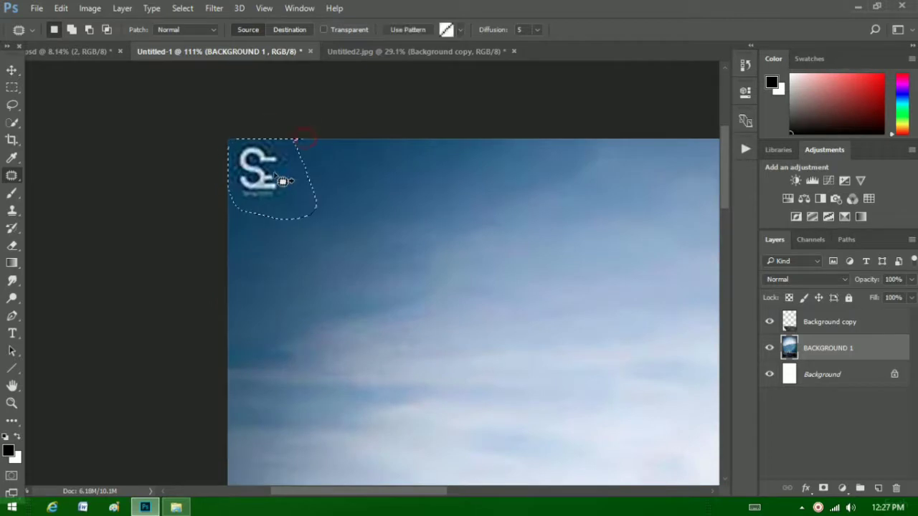
{"action": "left_click_drag", "start_coordinate": [284, 182], "coordinate": [342, 268]}
{"action": "key", "text": "ctrl+d"}
{"action": "scroll", "coordinate": [242, 238], "scroll_direction": "down", "scroll_amount": 2}
{"action": "scroll", "coordinate": [283, 227], "scroll_direction": "down", "scroll_amount": 2}
{"action": "scroll", "coordinate": [287, 228], "scroll_direction": "down", "scroll_amount": 1}
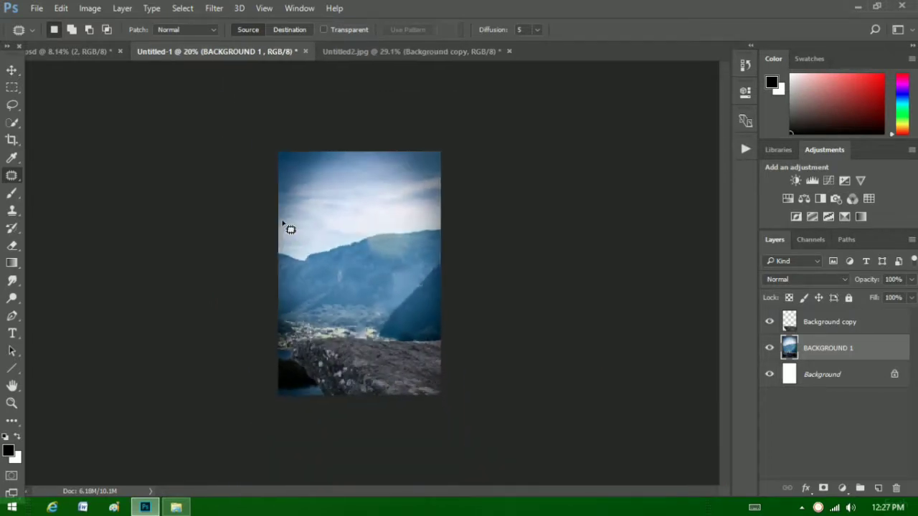
{"action": "scroll", "coordinate": [287, 228], "scroll_direction": "up", "scroll_amount": 1}
{"action": "scroll", "coordinate": [313, 225], "scroll_direction": "up", "scroll_amount": 2}
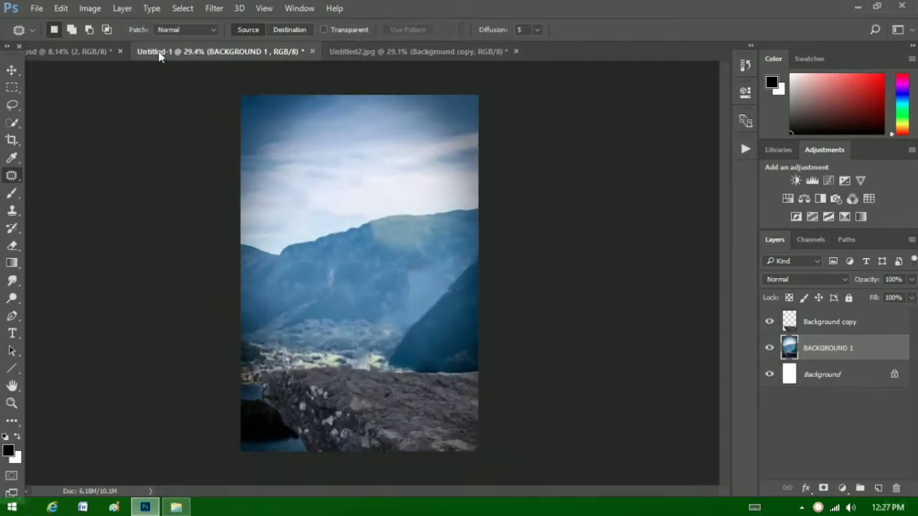
Close the Untitled2.jpg rock source image.
{"action": "left_click", "coordinate": [363, 51]}
{"action": "left_click", "coordinate": [516, 52]}
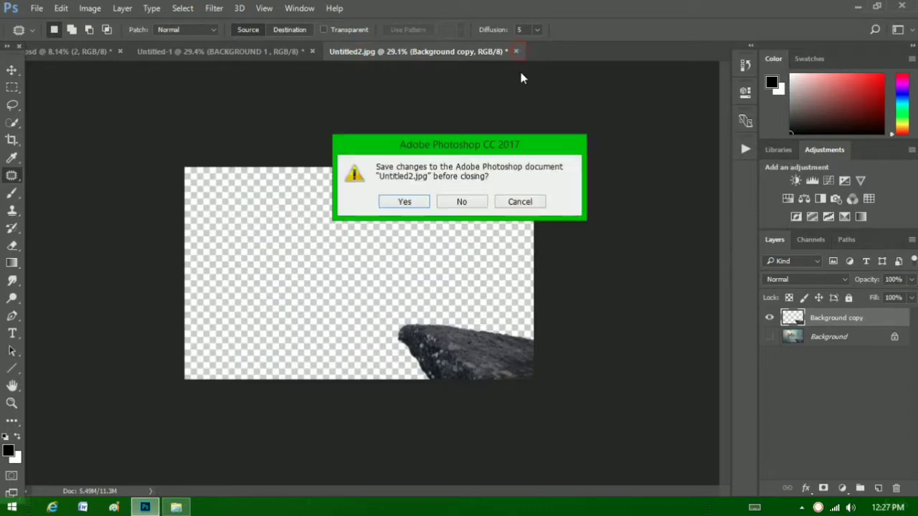
{"action": "left_click", "coordinate": [462, 202]}
Drag the man's layer 2 from the PSD into the poster and place him on the rock.
{"action": "left_click", "coordinate": [79, 52]}
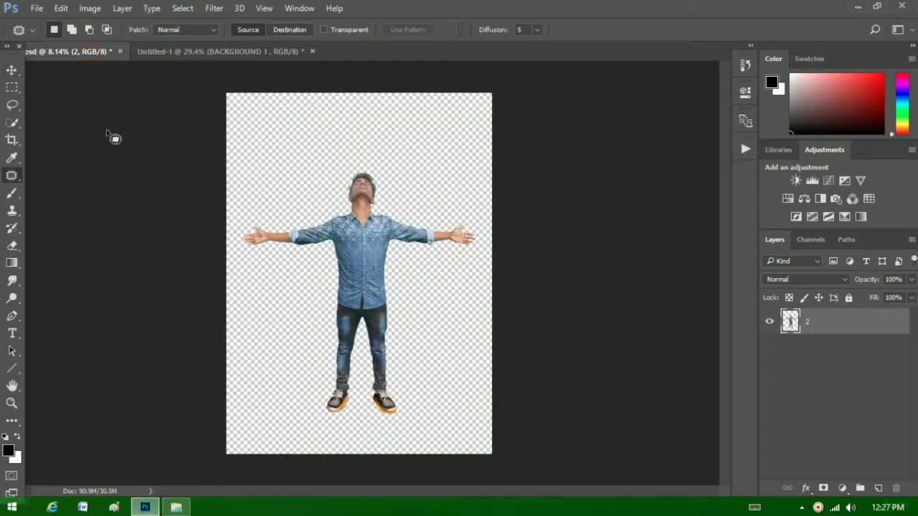
{"action": "left_click", "coordinate": [11, 69]}
{"action": "mouse_move", "coordinate": [359, 287]}
{"action": "left_mouse_down"}
{"action": "mouse_move", "coordinate": [294, 51]}
{"action": "mouse_move", "coordinate": [268, 207]}
{"action": "left_mouse_up"}
{"action": "scroll", "coordinate": [353, 231], "scroll_direction": "down", "scroll_amount": 3}
{"action": "scroll", "coordinate": [430, 359], "scroll_direction": "down", "scroll_amount": 3}
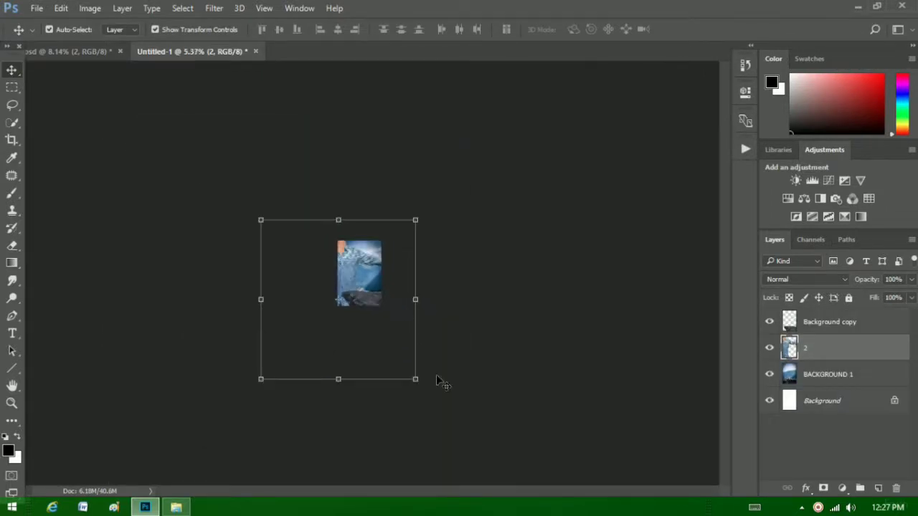
{"action": "left_click", "coordinate": [416, 380]}
{"action": "scroll", "coordinate": [337, 338], "scroll_direction": "up", "scroll_amount": 5}
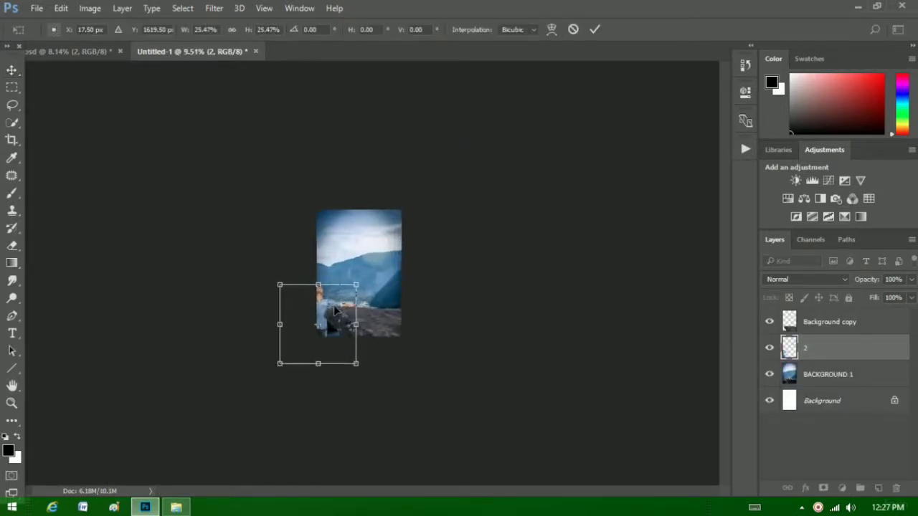
{"action": "mouse_move", "coordinate": [316, 332]}
{"action": "left_mouse_down"}
{"action": "mouse_move", "coordinate": [384, 200]}
{"action": "mouse_move", "coordinate": [393, 201]}
{"action": "left_mouse_up"}
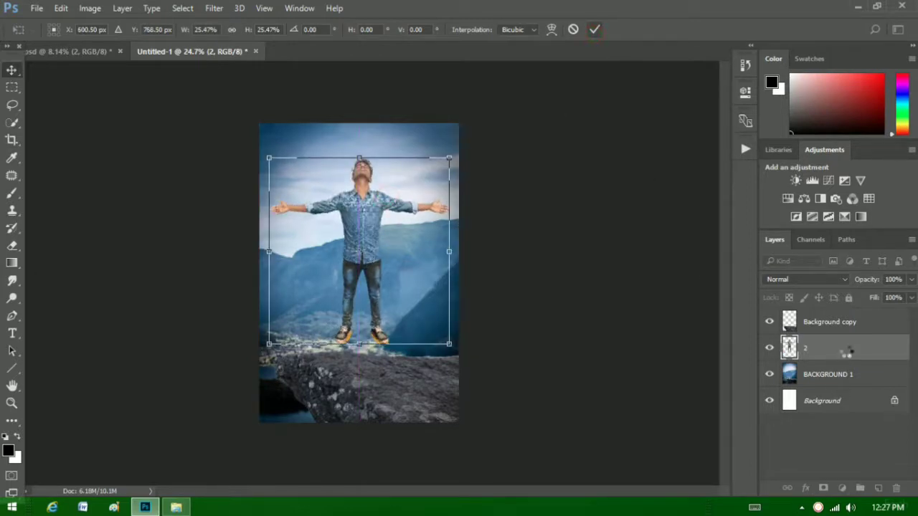
Move the man layer above Background copy and scale him to about 107% on the rock.
{"action": "left_click_drag", "start_coordinate": [847, 351], "coordinate": [840, 320]}
{"action": "scroll", "coordinate": [469, 352], "scroll_direction": "up", "scroll_amount": 2}
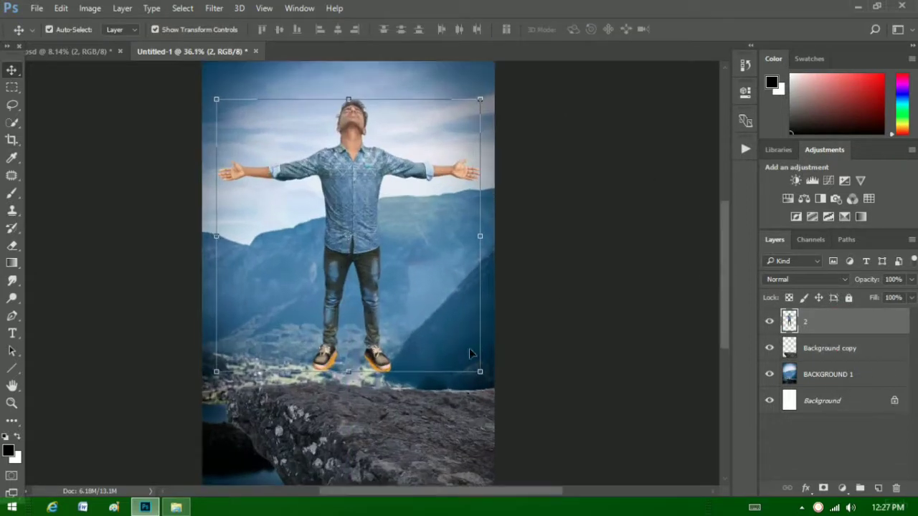
{"action": "left_click_drag", "start_coordinate": [482, 374], "coordinate": [497, 382]}
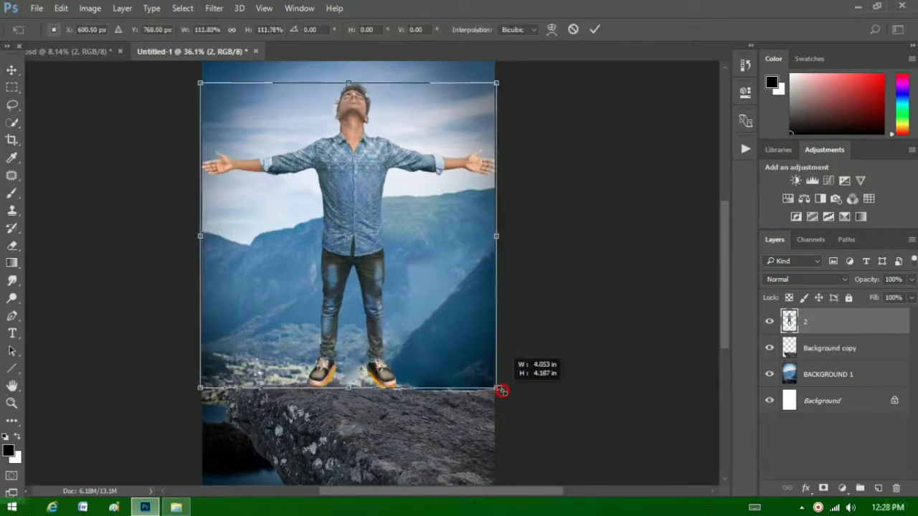
{"action": "left_click_drag", "start_coordinate": [421, 345], "coordinate": [421, 371]}
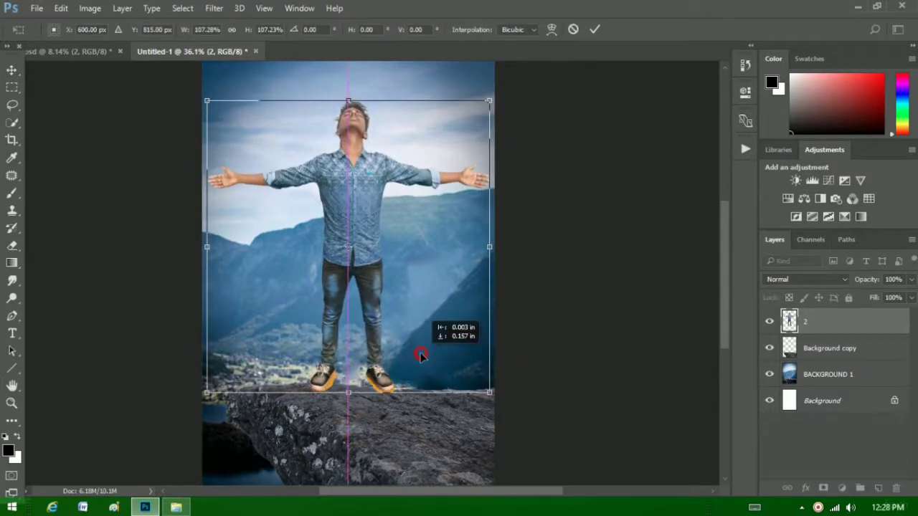
{"action": "scroll", "coordinate": [411, 364], "scroll_direction": "down", "scroll_amount": 1}
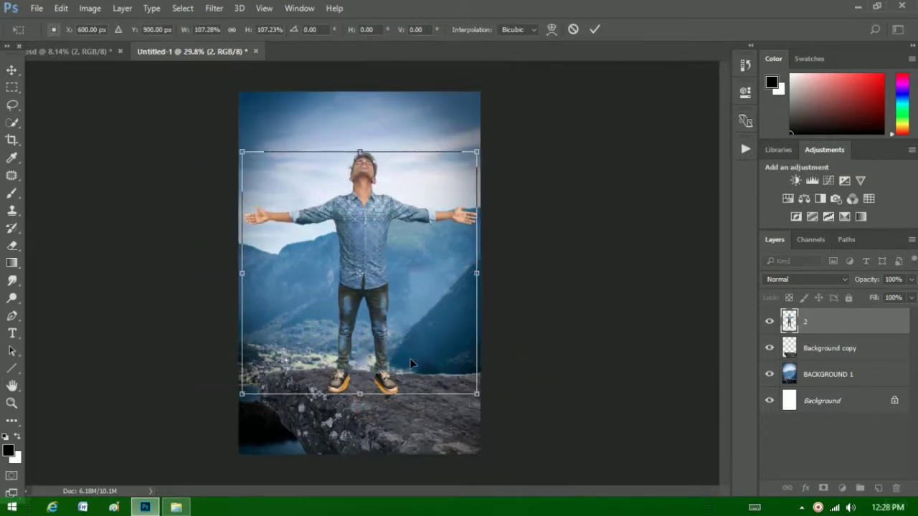
{"action": "left_click", "coordinate": [596, 30]}
With the Eraser, remove the yellow fringe and pink area beneath the right shoe's sole.
{"action": "scroll", "coordinate": [372, 413], "scroll_direction": "up", "scroll_amount": 5}
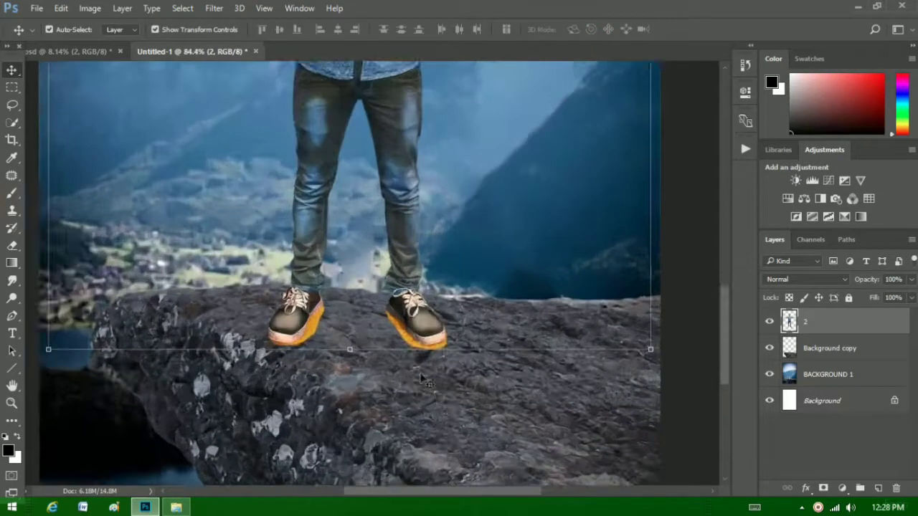
{"action": "key", "text": "e"}
{"action": "scroll", "coordinate": [492, 328], "scroll_direction": "up", "scroll_amount": 3}
{"action": "scroll", "coordinate": [533, 385], "scroll_direction": "up", "scroll_amount": 4}
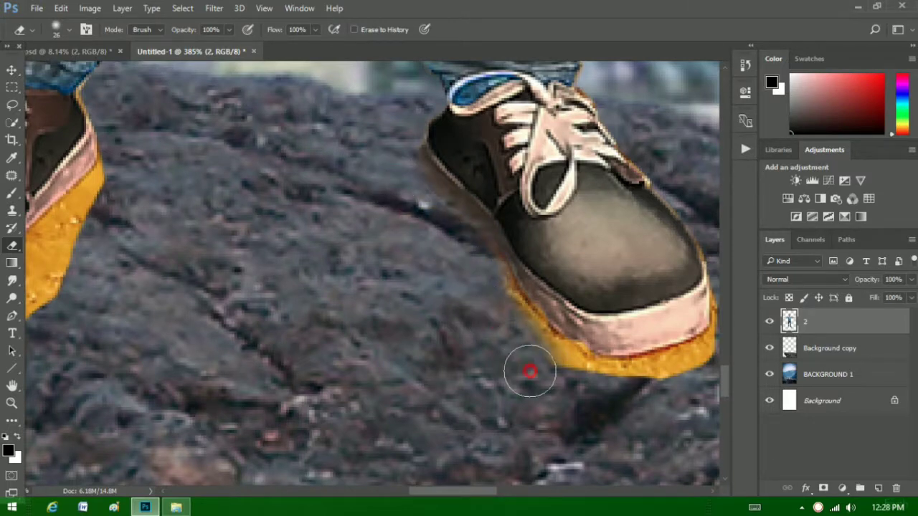
{"action": "left_click_drag", "start_coordinate": [515, 330], "coordinate": [584, 383]}
{"action": "scroll", "coordinate": [680, 342], "scroll_direction": "down", "scroll_amount": 1}
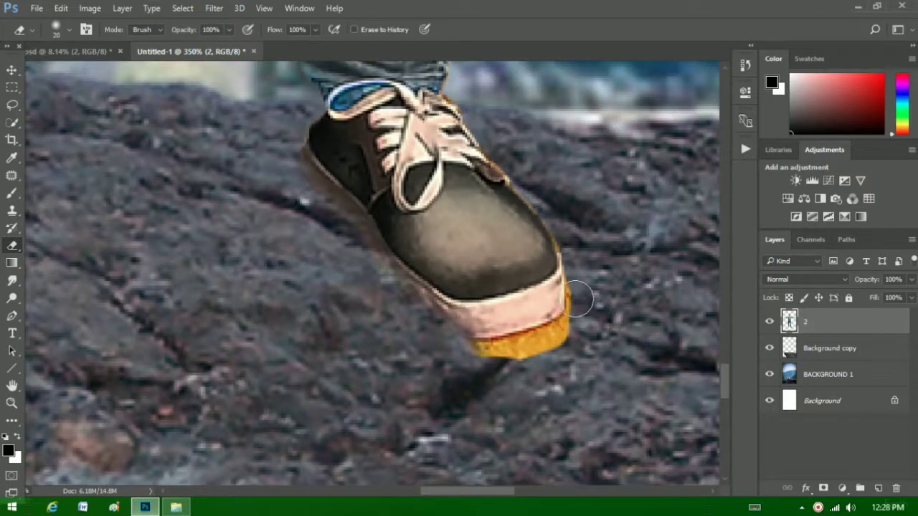
{"action": "scroll", "coordinate": [580, 297], "scroll_direction": "up", "scroll_amount": 2}
{"action": "mouse_move", "coordinate": [504, 394]}
{"action": "left_mouse_down"}
{"action": "mouse_move", "coordinate": [553, 364]}
{"action": "mouse_move", "coordinate": [424, 390]}
{"action": "left_mouse_up"}
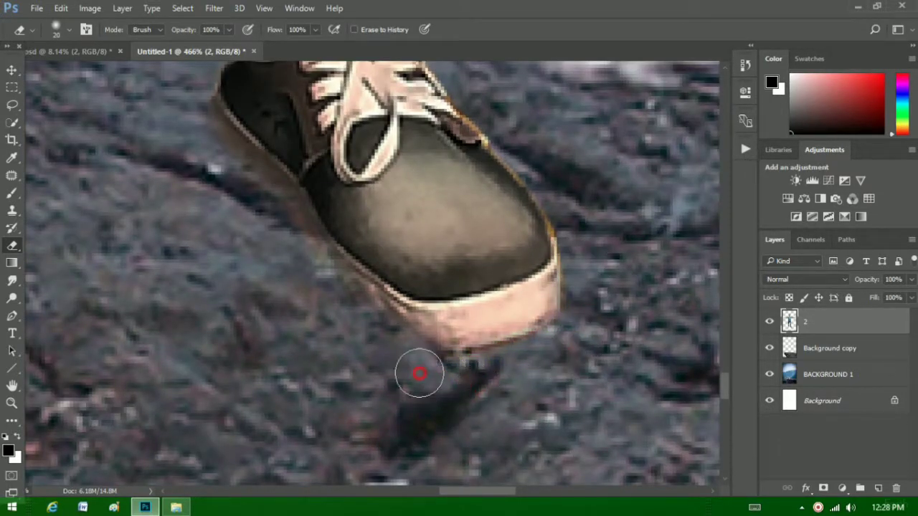
{"action": "scroll", "coordinate": [414, 398], "scroll_direction": "down", "scroll_amount": 1}
{"action": "scroll", "coordinate": [521, 381], "scroll_direction": "up", "scroll_amount": 2}
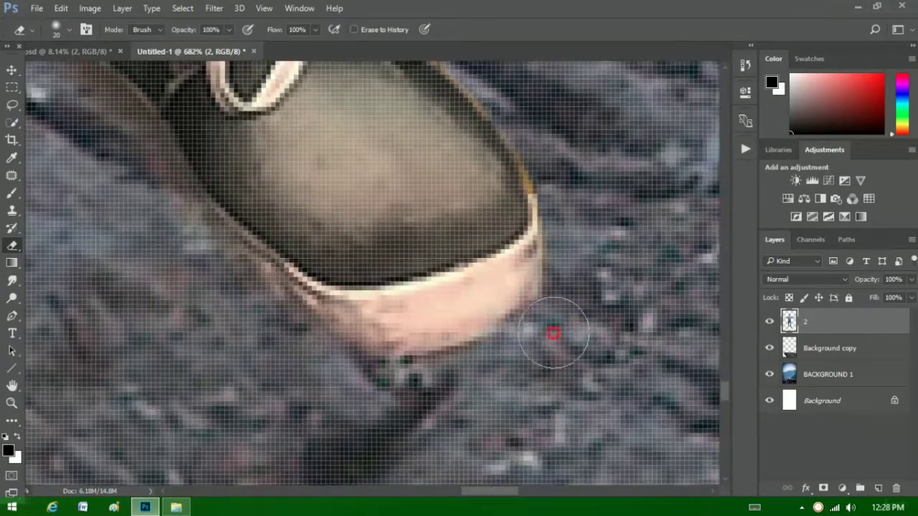
{"action": "mouse_move", "coordinate": [450, 398]}
{"action": "left_mouse_down"}
{"action": "mouse_move", "coordinate": [352, 395]}
{"action": "mouse_move", "coordinate": [533, 332]}
{"action": "mouse_move", "coordinate": [569, 279]}
{"action": "mouse_move", "coordinate": [353, 400]}
{"action": "left_mouse_up"}
Erase the leftover orange and yellow fringe along the sole's left and right edges.
{"action": "scroll", "coordinate": [352, 399], "scroll_direction": "down", "scroll_amount": 2}
{"action": "scroll", "coordinate": [574, 327], "scroll_direction": "down", "scroll_amount": 2}
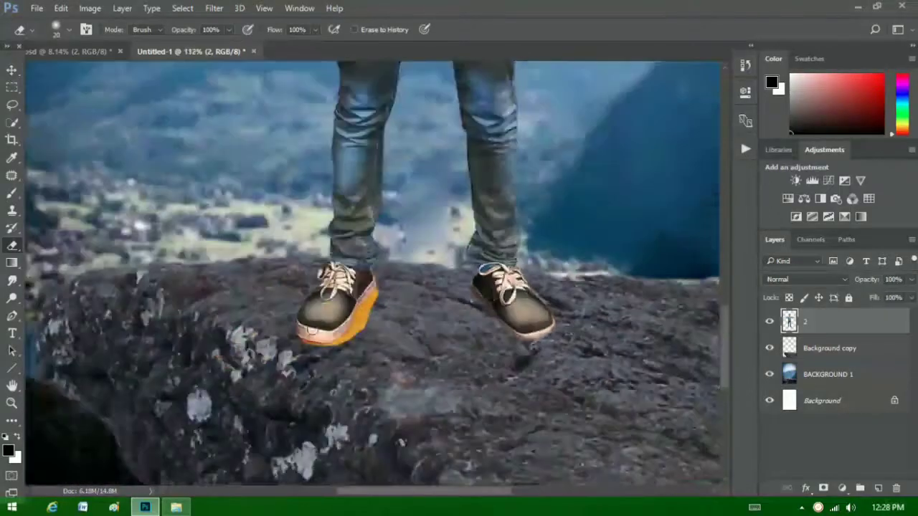
{"action": "scroll", "coordinate": [493, 332], "scroll_direction": "up", "scroll_amount": 3}
{"action": "scroll", "coordinate": [493, 331], "scroll_direction": "up", "scroll_amount": 1}
{"action": "left_click_drag", "start_coordinate": [431, 175], "coordinate": [355, 277]}
{"action": "scroll", "coordinate": [355, 277], "scroll_direction": "up", "scroll_amount": 1}
{"action": "mouse_move", "coordinate": [379, 220]}
{"action": "left_mouse_down"}
{"action": "mouse_move", "coordinate": [354, 242]}
{"action": "mouse_move", "coordinate": [332, 213]}
{"action": "mouse_move", "coordinate": [305, 319]}
{"action": "mouse_move", "coordinate": [318, 328]}
{"action": "mouse_move", "coordinate": [287, 358]}
{"action": "left_mouse_up"}
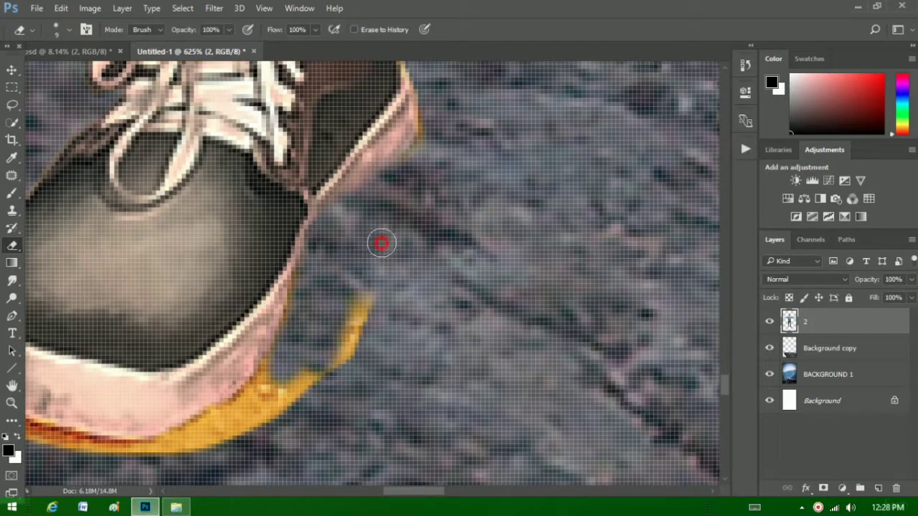
{"action": "left_click_drag", "start_coordinate": [379, 242], "coordinate": [344, 330]}
{"action": "scroll", "coordinate": [436, 246], "scroll_direction": "up", "scroll_amount": 1}
{"action": "scroll", "coordinate": [439, 129], "scroll_direction": "down", "scroll_amount": 3}
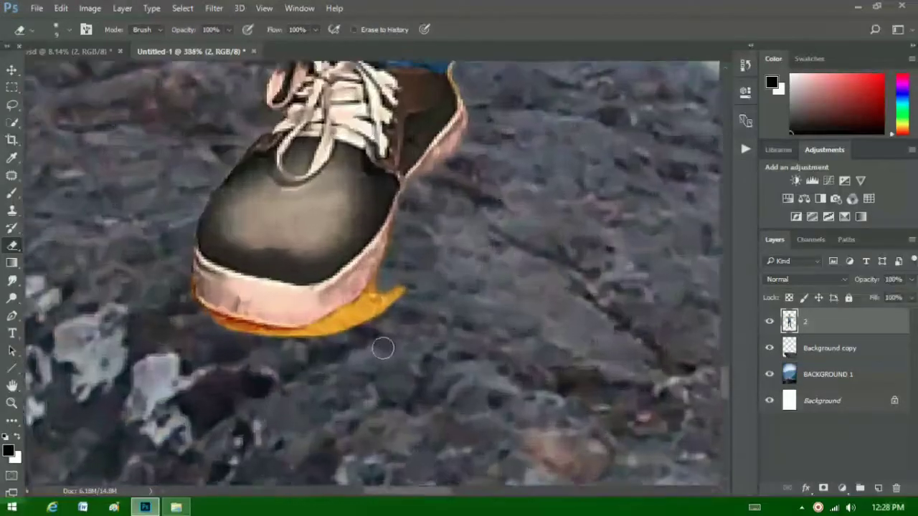
{"action": "scroll", "coordinate": [411, 184], "scroll_direction": "up", "scroll_amount": 2}
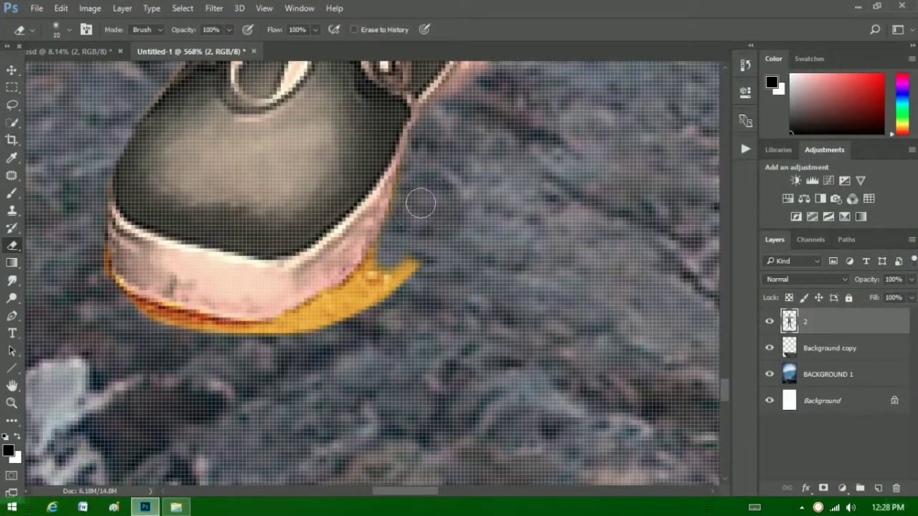
{"action": "mouse_move", "coordinate": [412, 204]}
{"action": "left_mouse_down"}
{"action": "mouse_move", "coordinate": [426, 256]}
{"action": "mouse_move", "coordinate": [311, 349]}
{"action": "mouse_move", "coordinate": [291, 334]}
{"action": "mouse_move", "coordinate": [223, 334]}
{"action": "mouse_move", "coordinate": [74, 256]}
{"action": "mouse_move", "coordinate": [127, 301]}
{"action": "mouse_move", "coordinate": [86, 282]}
{"action": "mouse_move", "coordinate": [309, 309]}
{"action": "left_mouse_up"}
{"action": "scroll", "coordinate": [359, 322], "scroll_direction": "down", "scroll_amount": 3}
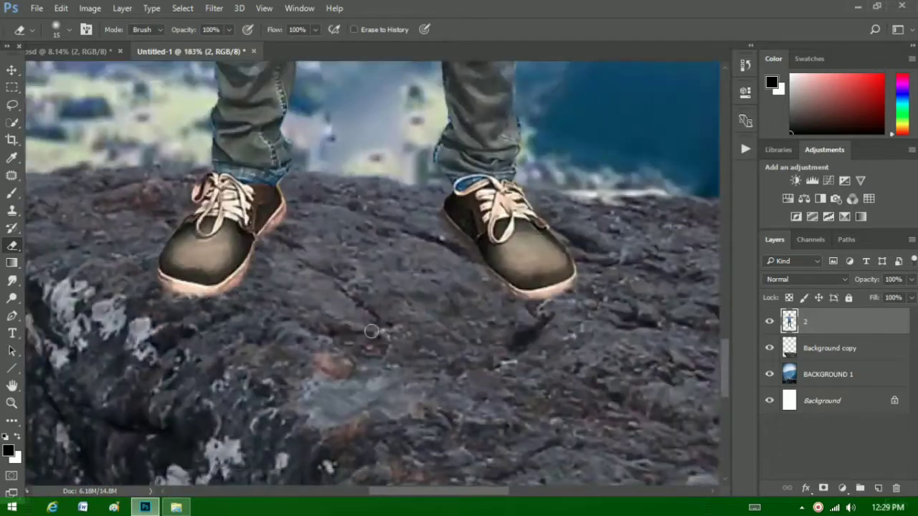
{"action": "scroll", "coordinate": [416, 359], "scroll_direction": "down", "scroll_amount": 3}
{"action": "scroll", "coordinate": [460, 383], "scroll_direction": "down", "scroll_amount": 2}
{"action": "scroll", "coordinate": [460, 383], "scroll_direction": "up", "scroll_amount": 2}
Add a new empty Layer 1 and move it below the man's layer 2.
{"action": "left_click", "coordinate": [878, 488]}
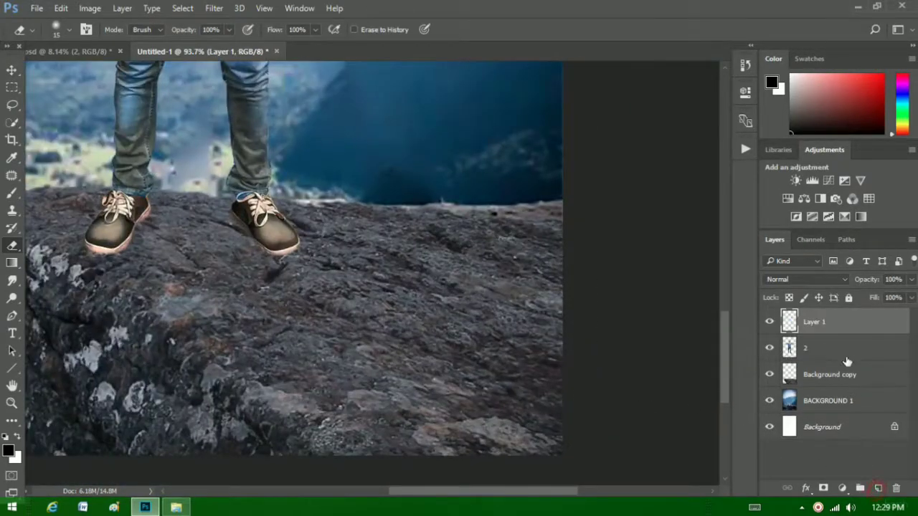
{"action": "left_click_drag", "start_coordinate": [847, 330], "coordinate": [846, 362]}
{"action": "scroll", "coordinate": [714, 352], "scroll_direction": "down", "scroll_amount": 1}
{"action": "scroll", "coordinate": [714, 352], "scroll_direction": "left", "scroll_amount": 3}
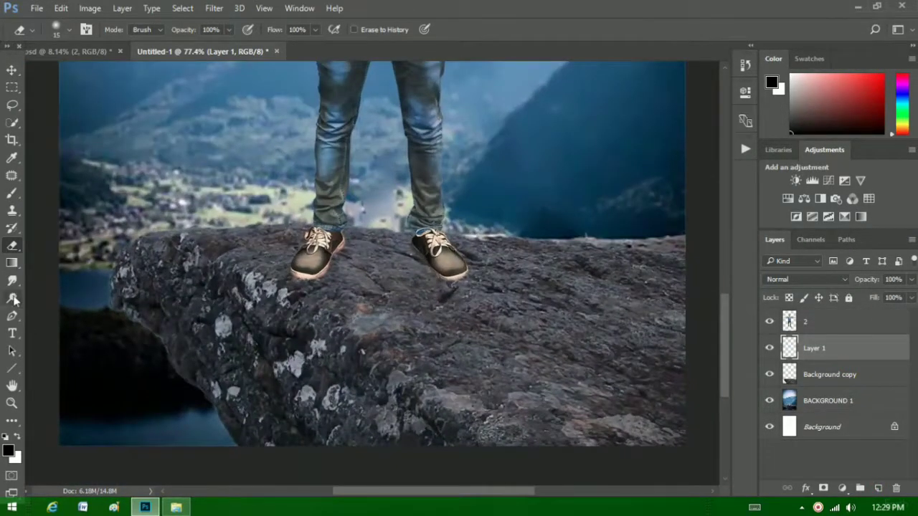
Paint dark shadows under both shoes with a smaller brush.
{"action": "left_click", "coordinate": [11, 194]}
{"action": "scroll", "coordinate": [301, 244], "scroll_direction": "up", "scroll_amount": 1}
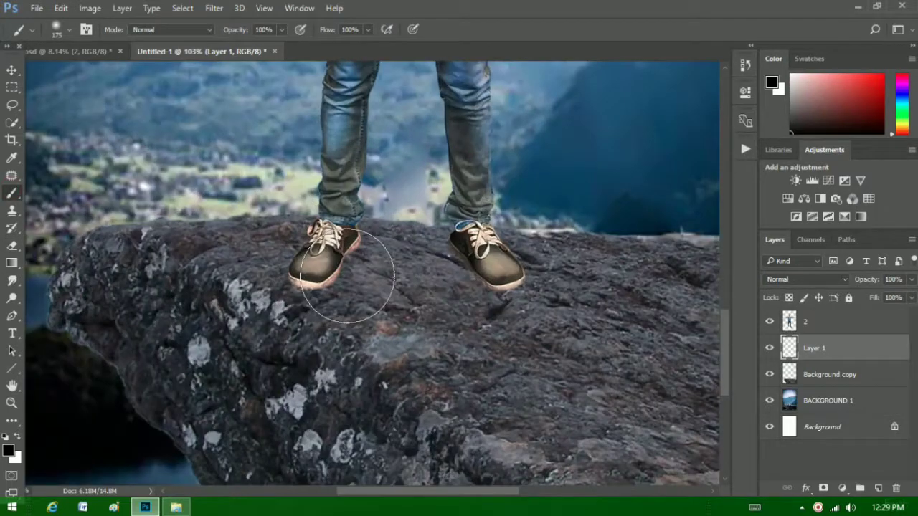
{"action": "scroll", "coordinate": [364, 276], "scroll_direction": "up", "scroll_amount": 1}
{"action": "scroll", "coordinate": [350, 236], "scroll_direction": "up", "scroll_amount": 1}
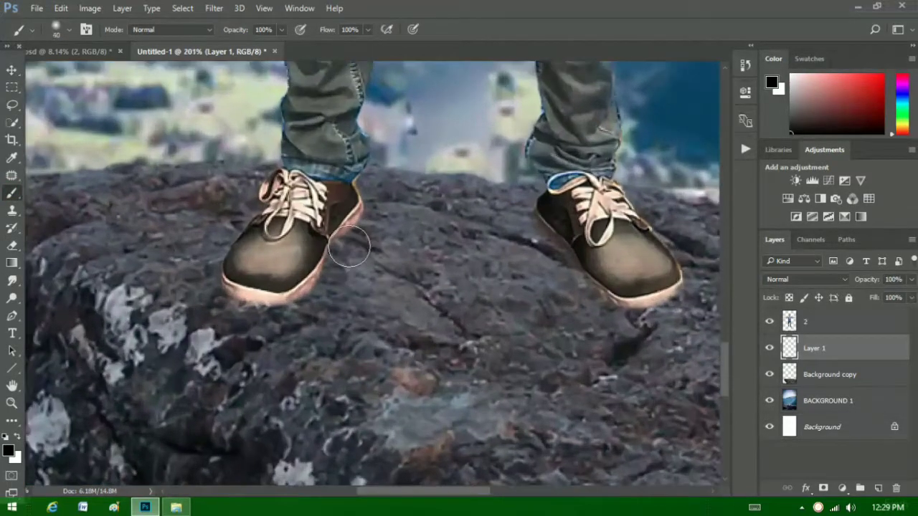
{"action": "scroll", "coordinate": [364, 226], "scroll_direction": "up", "scroll_amount": 1}
{"action": "key", "text": "bracketleft"}
{"action": "key", "text": "bracketleft"}
{"action": "key", "text": "bracketleft"}
{"action": "mouse_move", "coordinate": [357, 199]}
{"action": "left_mouse_down"}
{"action": "mouse_move", "coordinate": [277, 295]}
{"action": "mouse_move", "coordinate": [180, 308]}
{"action": "mouse_move", "coordinate": [279, 293]}
{"action": "mouse_move", "coordinate": [197, 287]}
{"action": "mouse_move", "coordinate": [236, 190]}
{"action": "mouse_move", "coordinate": [283, 165]}
{"action": "left_mouse_up"}
{"action": "scroll", "coordinate": [215, 216], "scroll_direction": "down", "scroll_amount": 1}
{"action": "scroll", "coordinate": [430, 237], "scroll_direction": "right", "scroll_amount": 2}
{"action": "mouse_move", "coordinate": [506, 274]}
{"action": "left_mouse_down"}
{"action": "mouse_move", "coordinate": [467, 294]}
{"action": "mouse_move", "coordinate": [420, 256]}
{"action": "mouse_move", "coordinate": [388, 209]}
{"action": "left_mouse_up"}
{"action": "scroll", "coordinate": [406, 217], "scroll_direction": "down", "scroll_amount": 3}
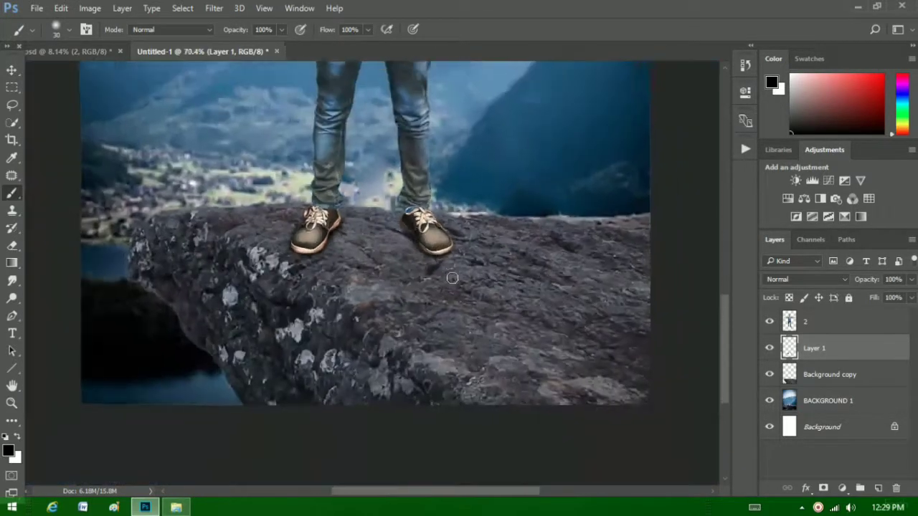
{"action": "scroll", "coordinate": [406, 217], "scroll_direction": "down", "scroll_amount": 3}
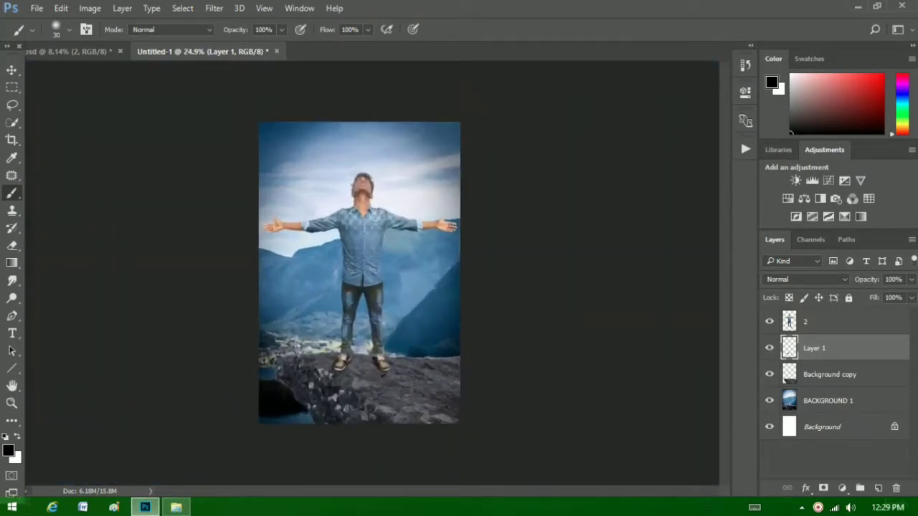
Apply Camera Raw to BACKGROUND 1 with Clarity +47, Exposure +0.65 and Vibrance +52.
{"action": "left_click", "coordinate": [817, 404]}
{"action": "left_click", "coordinate": [213, 8]}
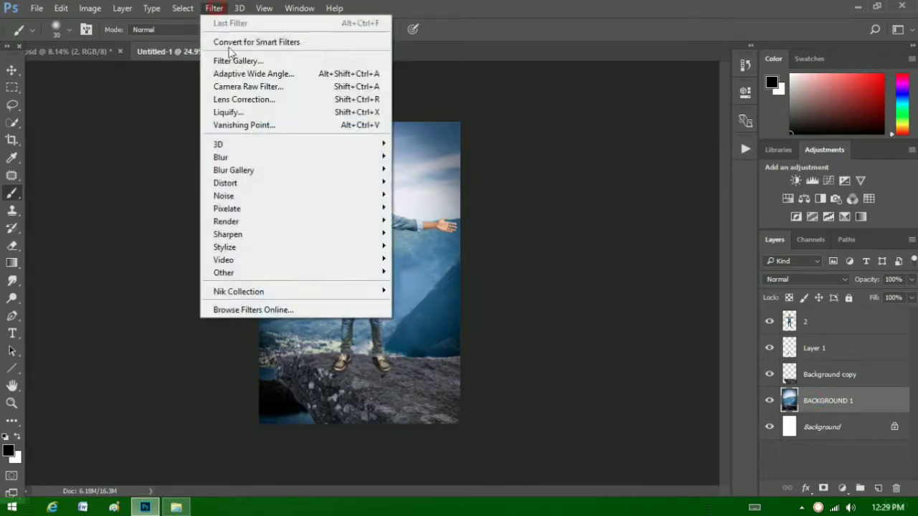
{"action": "left_click", "coordinate": [246, 86]}
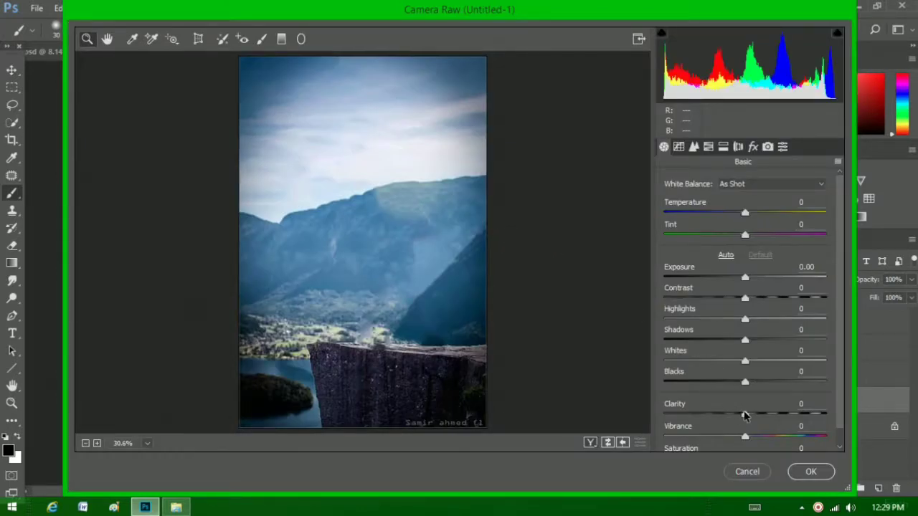
{"action": "left_click_drag", "start_coordinate": [744, 416], "coordinate": [783, 419]}
{"action": "left_click_drag", "start_coordinate": [746, 279], "coordinate": [756, 279]}
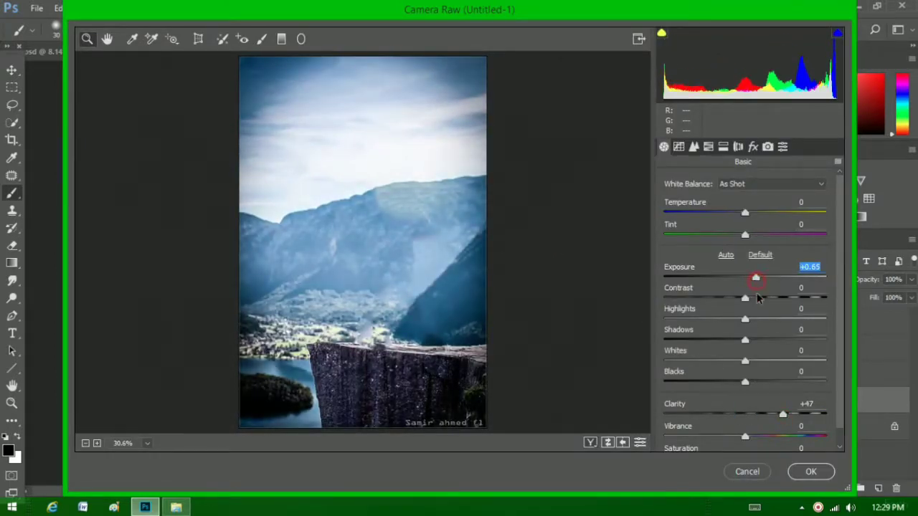
{"action": "left_click_drag", "start_coordinate": [746, 437], "coordinate": [799, 437]}
{"action": "left_click", "coordinate": [810, 471]}
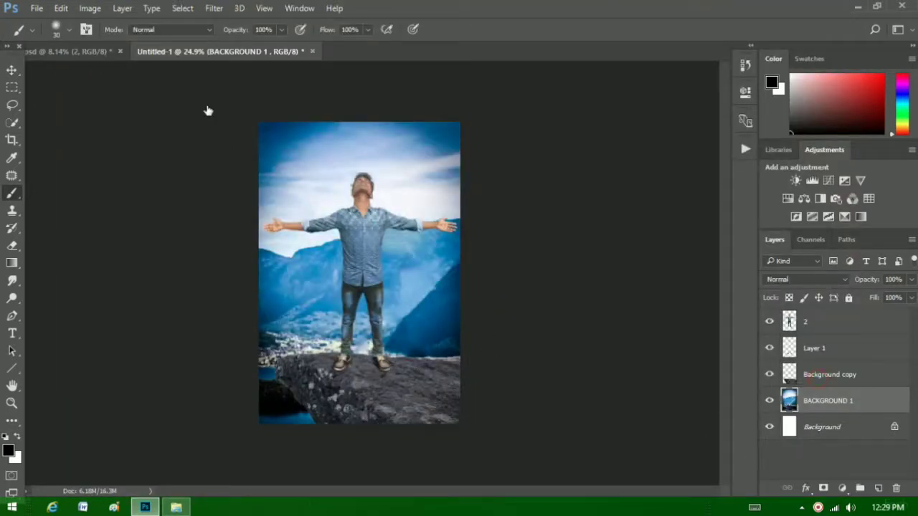
Raise the contrast of the Background copy rock layer with Brightness/Contrast.
{"action": "key", "text": "alt+bracketright"}
{"action": "left_click", "coordinate": [90, 8]}
{"action": "left_click", "coordinate": [402, 39]}
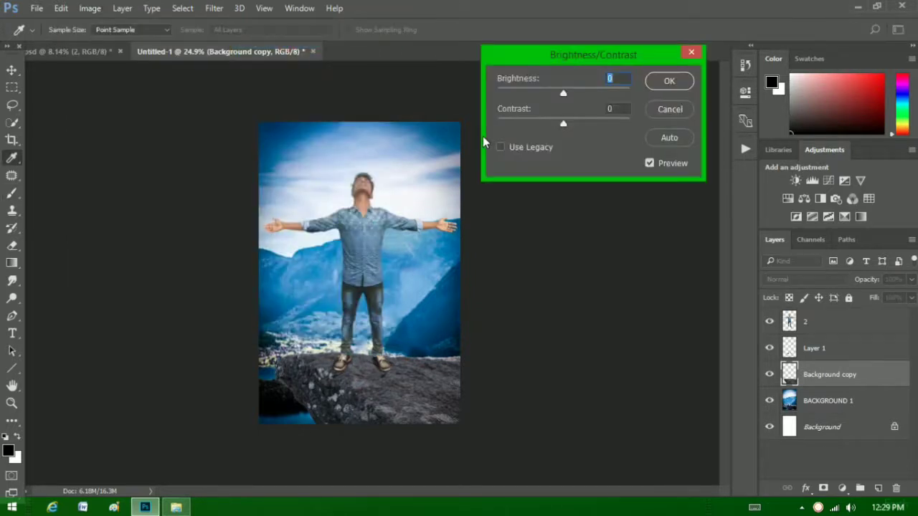
{"action": "left_click_drag", "start_coordinate": [590, 127], "coordinate": [615, 131]}
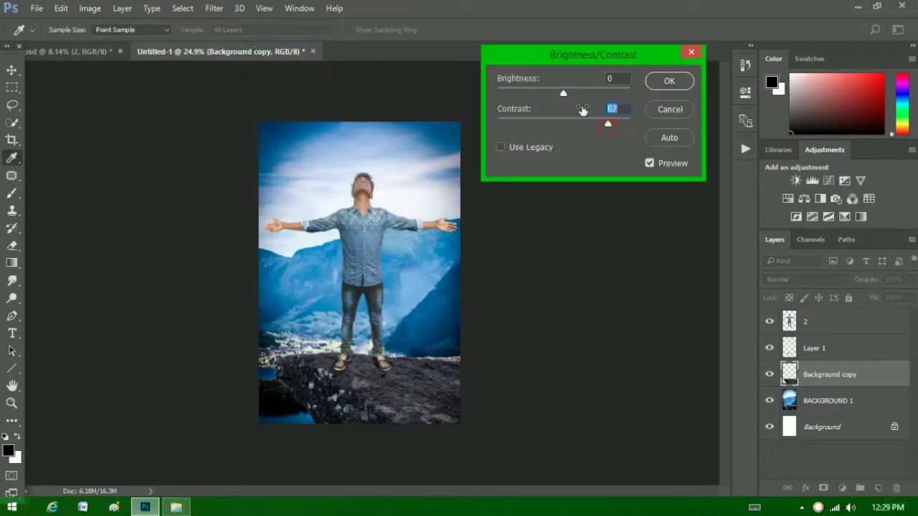
{"action": "left_click", "coordinate": [669, 80]}
{"action": "key", "text": "b"}
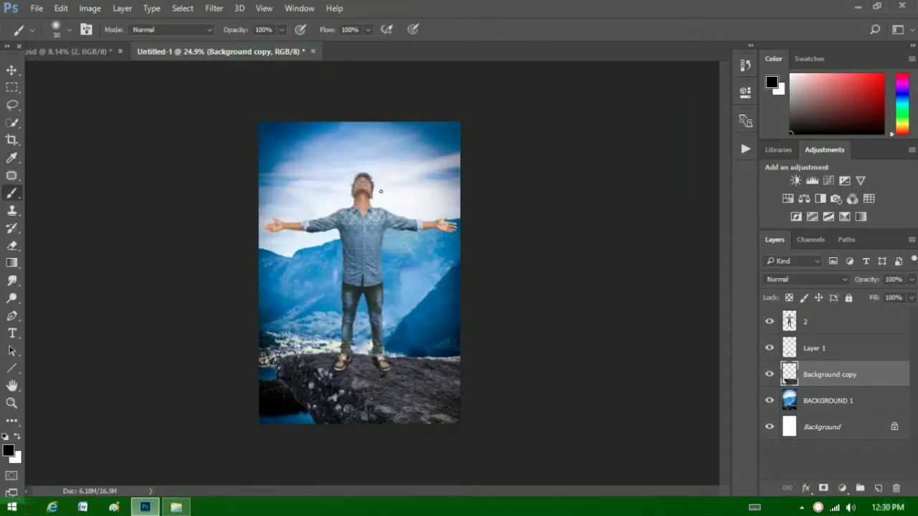
{"action": "scroll", "coordinate": [381, 192], "scroll_direction": "up", "scroll_amount": 1}
Apply Camera Raw to layer 2 with Exposure +0.50, Clarity +22 and Vibrance +45.
{"action": "left_click", "coordinate": [824, 322]}
{"action": "left_click", "coordinate": [223, 8]}
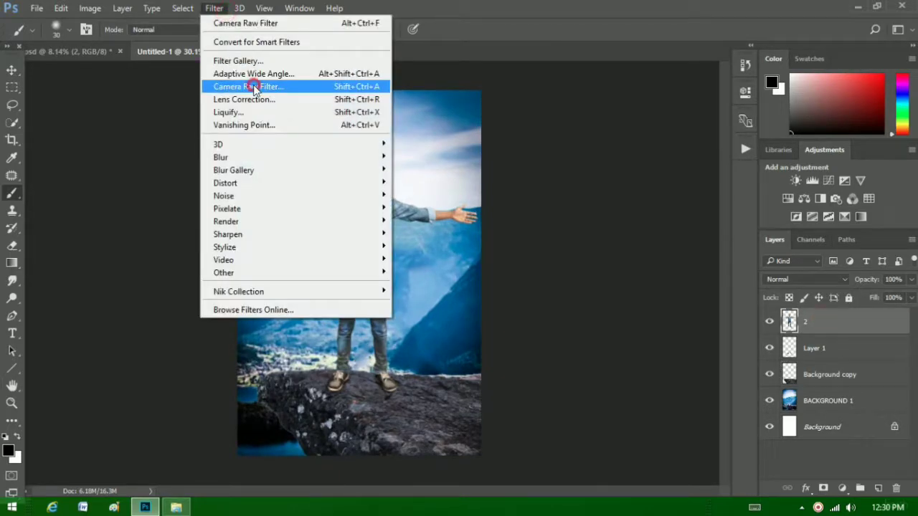
{"action": "left_click", "coordinate": [256, 86]}
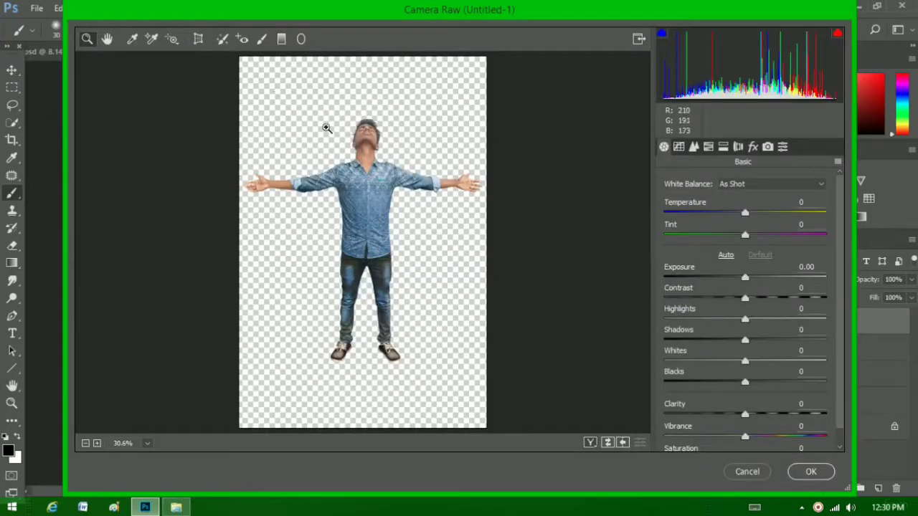
{"action": "left_click", "coordinate": [349, 136]}
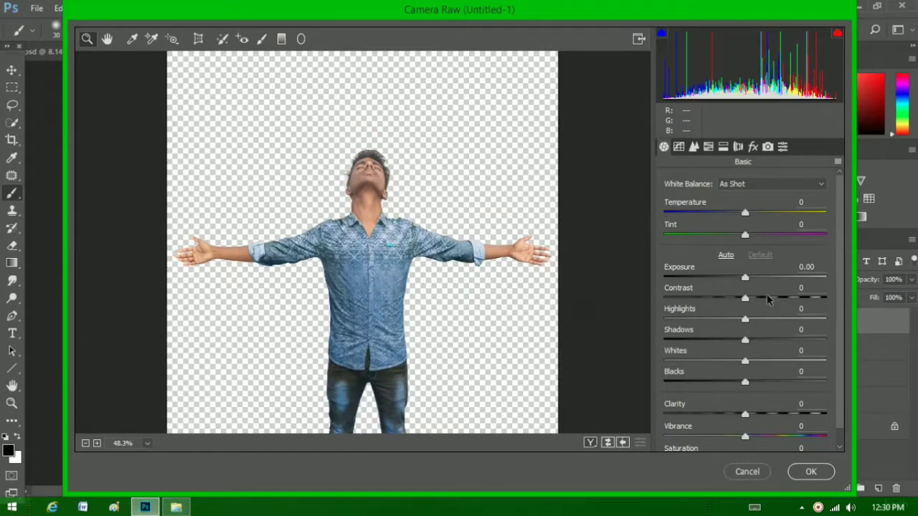
{"action": "left_click_drag", "start_coordinate": [749, 282], "coordinate": [753, 287]}
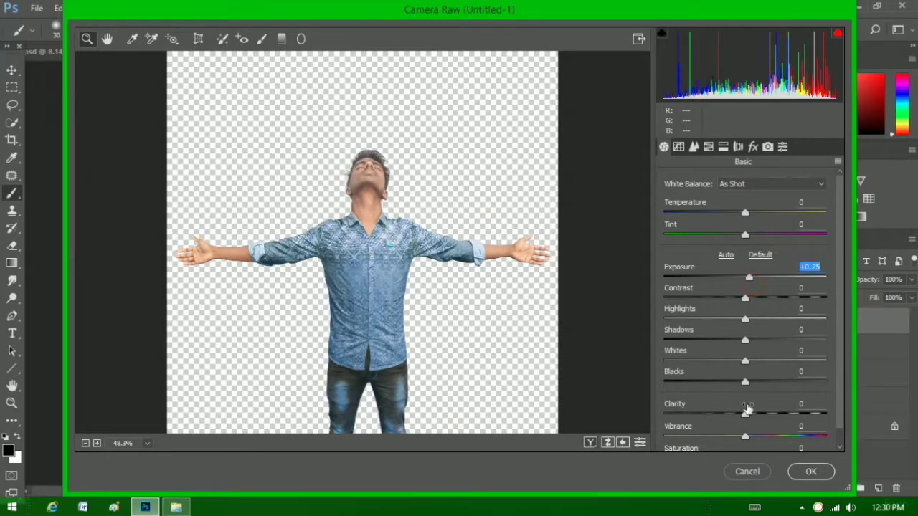
{"action": "left_click_drag", "start_coordinate": [746, 419], "coordinate": [765, 422]}
{"action": "scroll", "coordinate": [827, 343], "scroll_direction": "down", "scroll_amount": 1}
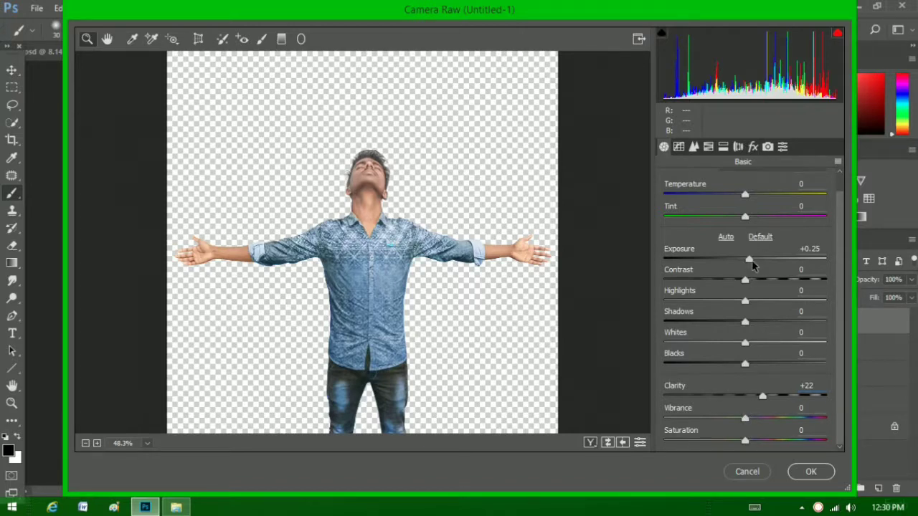
{"action": "left_click_drag", "start_coordinate": [752, 263], "coordinate": [756, 267]}
{"action": "left_click_drag", "start_coordinate": [752, 415], "coordinate": [782, 430]}
{"action": "left_click", "coordinate": [807, 471]}
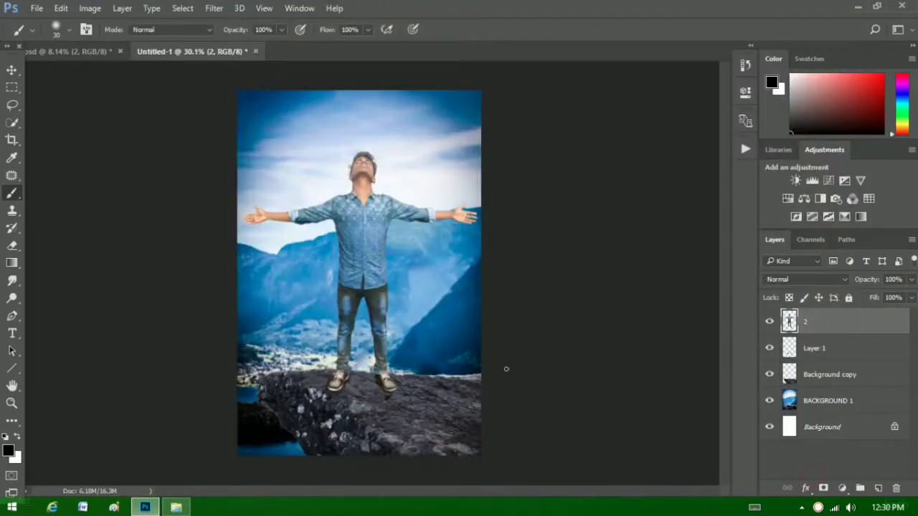
{"action": "scroll", "coordinate": [282, 216], "scroll_direction": "up", "scroll_amount": 1}
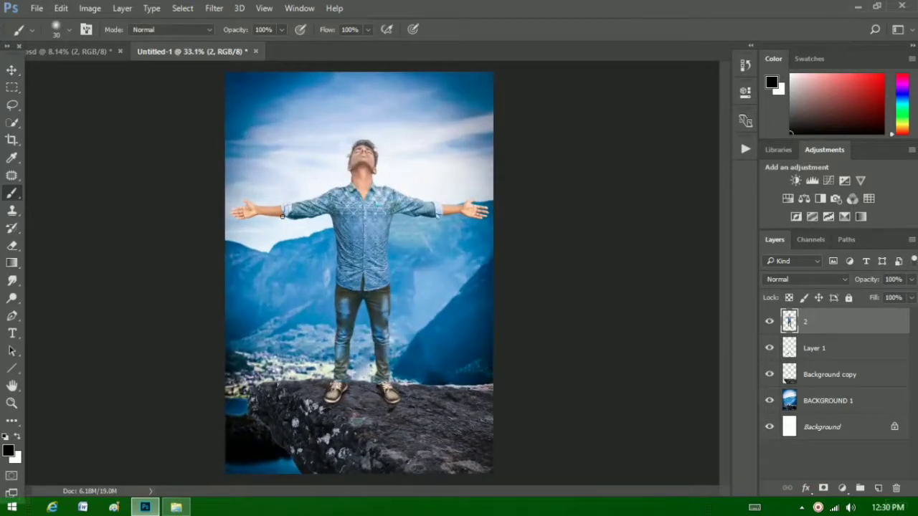
Browse File Explorer to E:\My Photoshop Tutorial\Photshop CS6 Stock image.
{"action": "left_click", "coordinate": [144, 508]}
{"action": "left_click", "coordinate": [176, 507]}
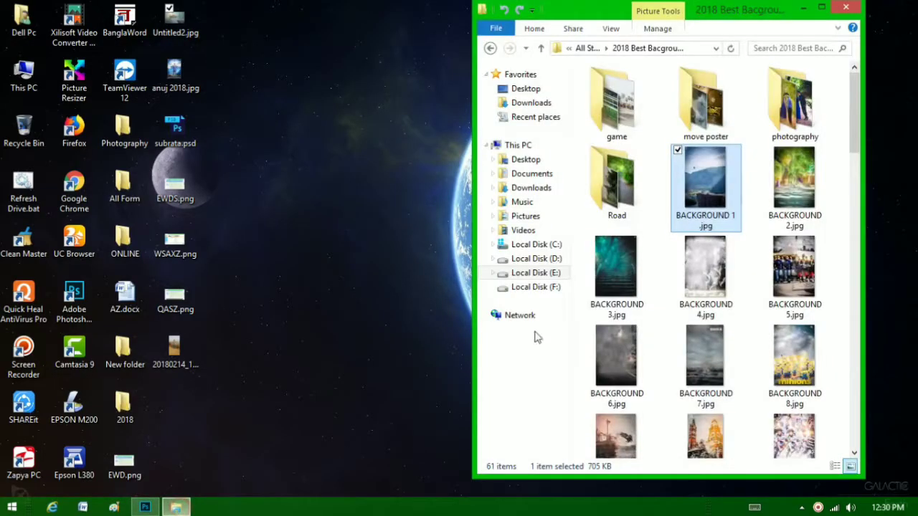
{"action": "left_click", "coordinate": [536, 273]}
{"action": "left_click", "coordinate": [770, 387]}
{"action": "double_click", "coordinate": [770, 388]}
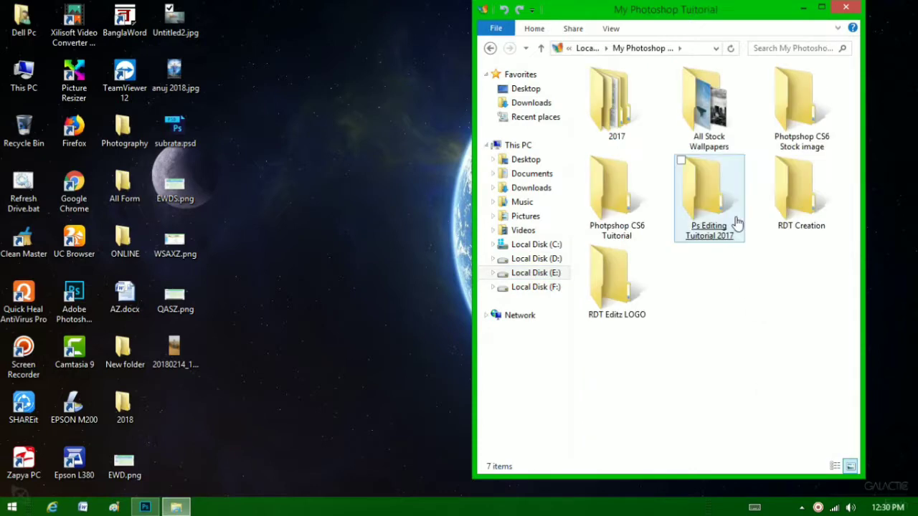
{"action": "double_click", "coordinate": [795, 107]}
Open the Wings-Transparent folder and drag the phoenix wings image onto the poster.
{"action": "scroll", "coordinate": [813, 205], "scroll_direction": "down", "scroll_amount": 5}
{"action": "scroll", "coordinate": [817, 209], "scroll_direction": "down", "scroll_amount": 5}
{"action": "scroll", "coordinate": [816, 208], "scroll_direction": "up", "scroll_amount": 5}
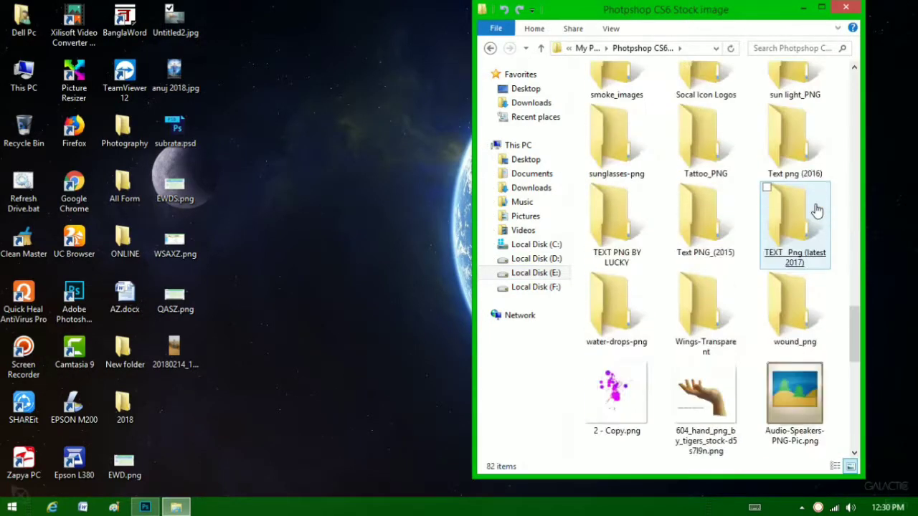
{"action": "scroll", "coordinate": [817, 208], "scroll_direction": "down", "scroll_amount": 5}
{"action": "scroll", "coordinate": [816, 208], "scroll_direction": "up", "scroll_amount": 5}
{"action": "scroll", "coordinate": [858, 326], "scroll_direction": "up", "scroll_amount": 1}
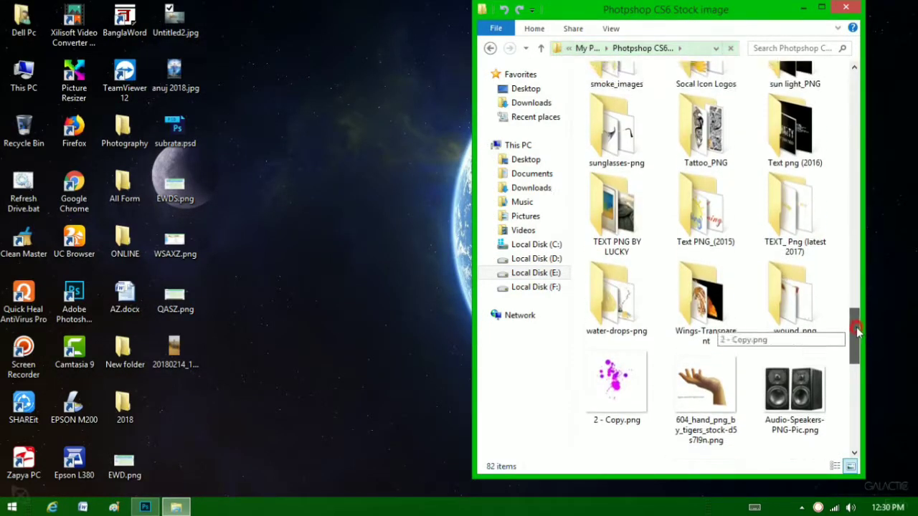
{"action": "double_click", "coordinate": [706, 312]}
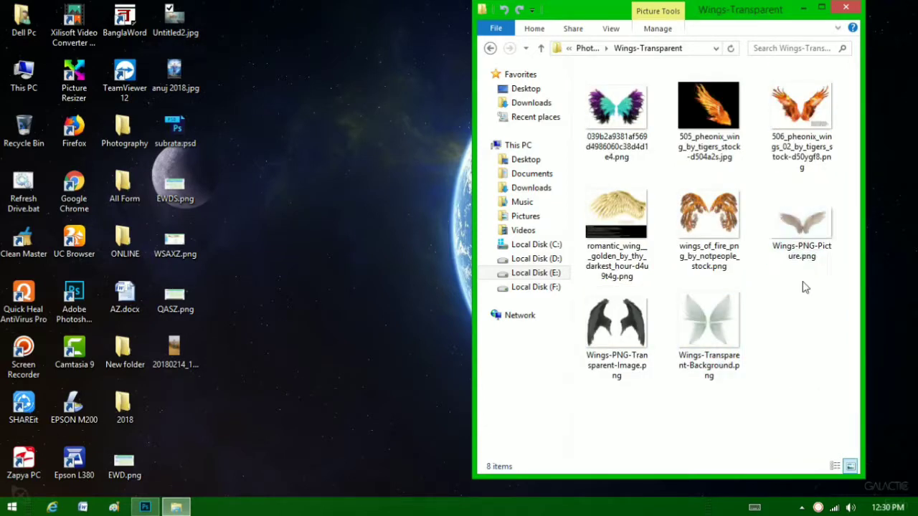
{"action": "mouse_move", "coordinate": [811, 130]}
{"action": "left_mouse_down"}
{"action": "mouse_move", "coordinate": [769, 203]}
{"action": "mouse_move", "coordinate": [332, 363]}
{"action": "mouse_move", "coordinate": [370, 309]}
{"action": "mouse_move", "coordinate": [371, 237]}
{"action": "left_mouse_up"}
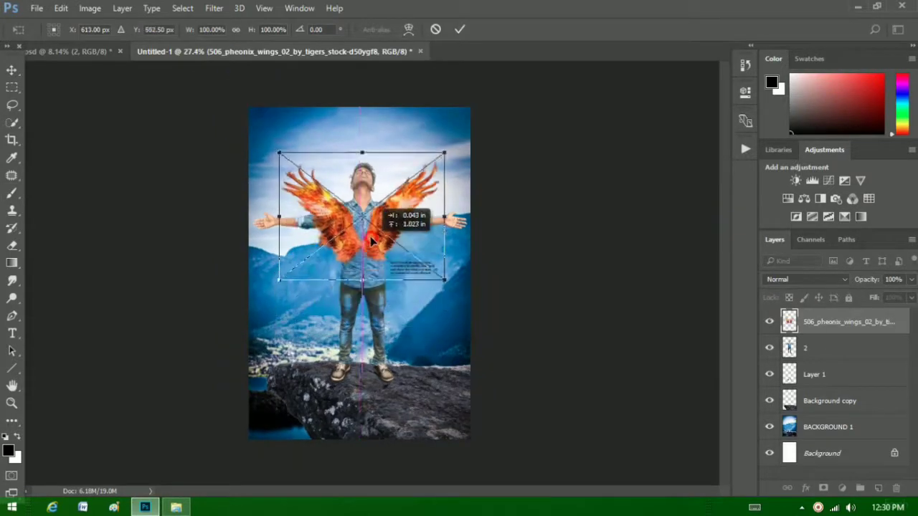
Commit the phoenix wings placement and move its layer beneath the man's layer.
{"action": "scroll", "coordinate": [417, 248], "scroll_direction": "up", "scroll_amount": 2}
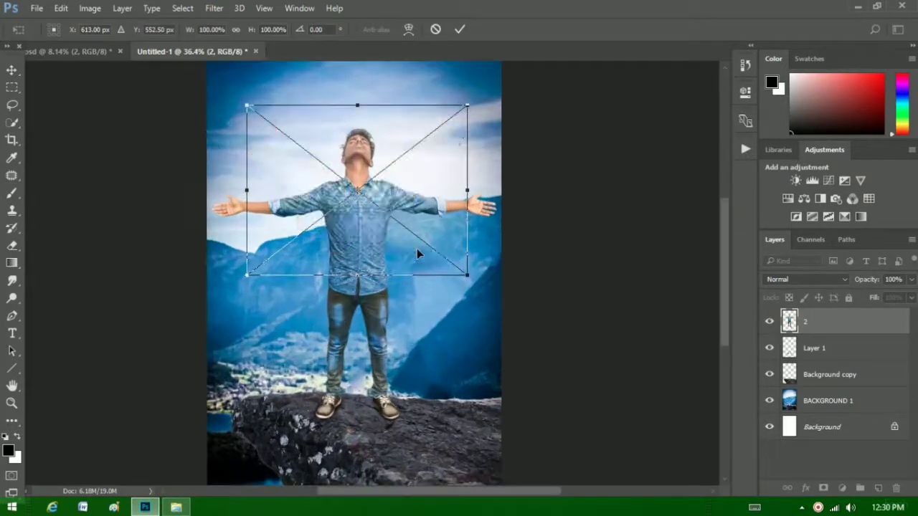
{"action": "left_click", "coordinate": [460, 29]}
{"action": "key", "text": "b"}
{"action": "left_click_drag", "start_coordinate": [846, 322], "coordinate": [816, 349]}
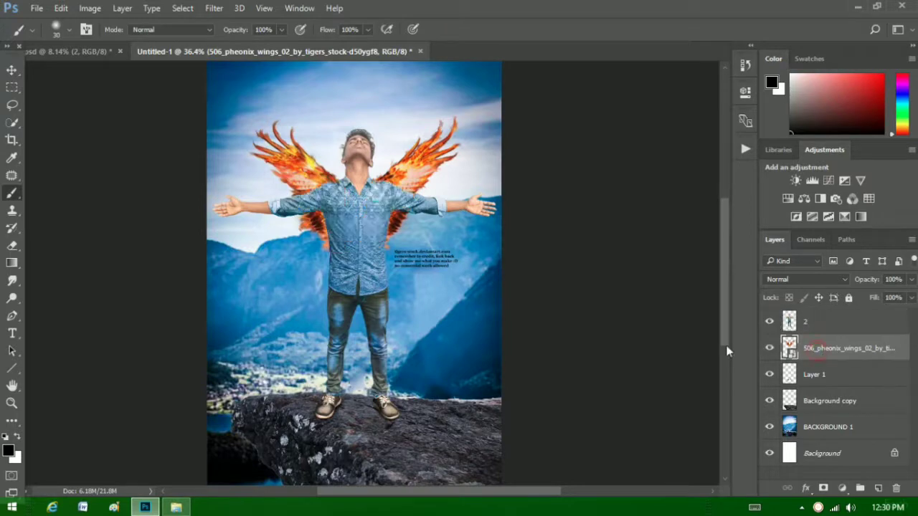
{"action": "scroll", "coordinate": [461, 252], "scroll_direction": "up", "scroll_amount": 1}
Rasterize the wings layer and erase its watermark text.
{"action": "left_click", "coordinate": [453, 255]}
{"action": "left_click", "coordinate": [451, 261]}
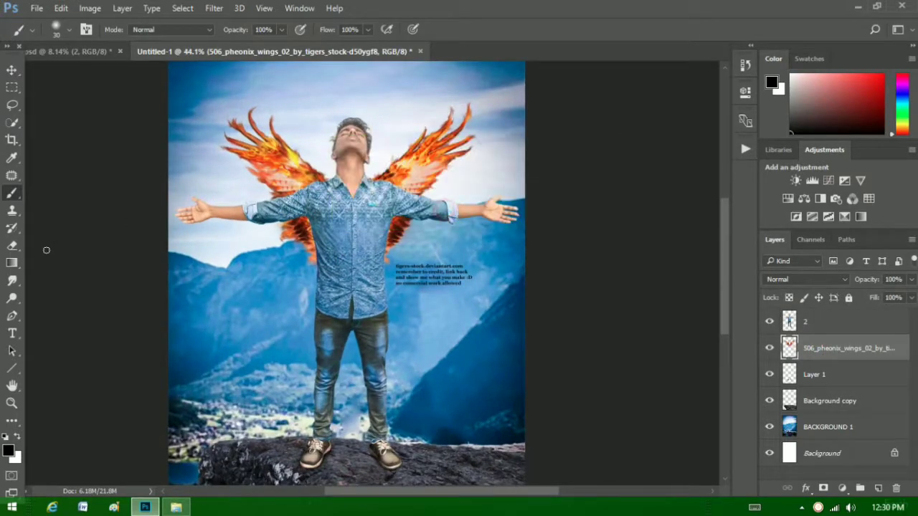
{"action": "left_click", "coordinate": [12, 246]}
{"action": "scroll", "coordinate": [424, 260], "scroll_direction": "up", "scroll_amount": 3}
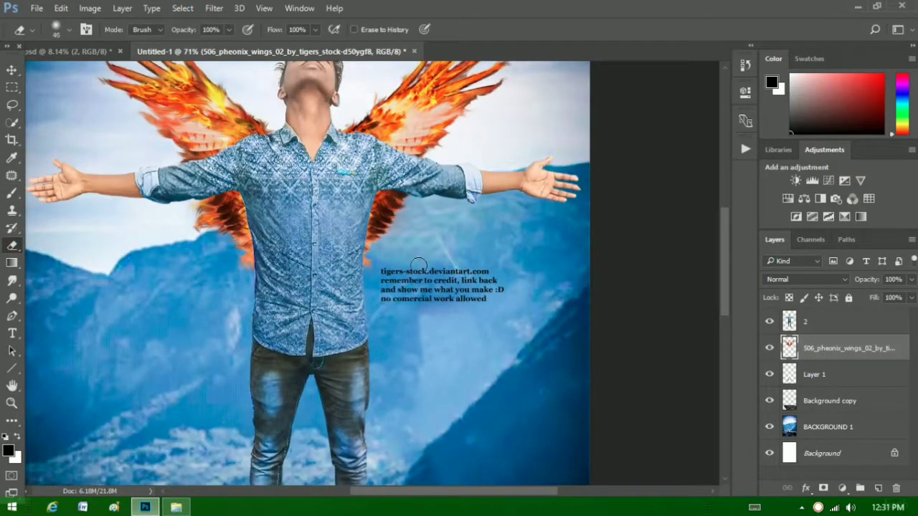
{"action": "left_click_drag", "start_coordinate": [419, 266], "coordinate": [385, 314]}
{"action": "mouse_move", "coordinate": [431, 256]}
{"action": "left_mouse_down"}
{"action": "mouse_move", "coordinate": [405, 360]}
{"action": "mouse_move", "coordinate": [451, 354]}
{"action": "left_mouse_up"}
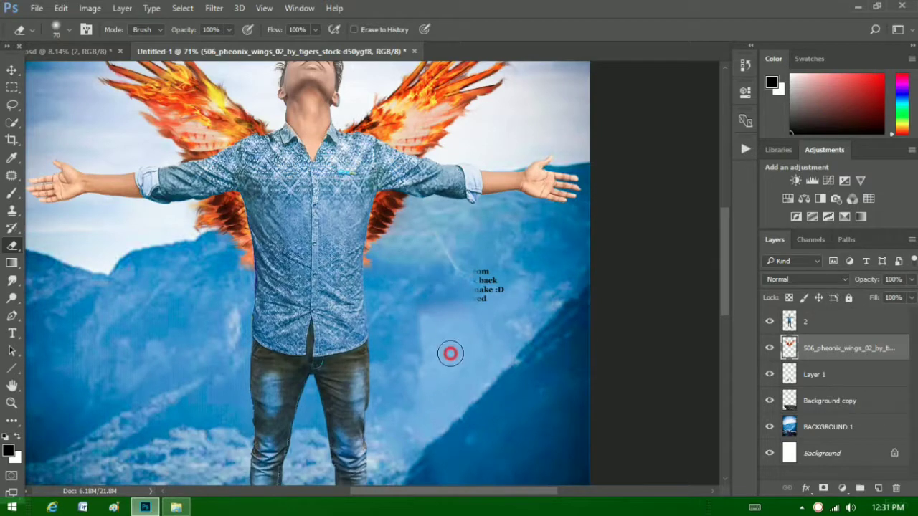
{"action": "scroll", "coordinate": [513, 340], "scroll_direction": "down", "scroll_amount": 3}
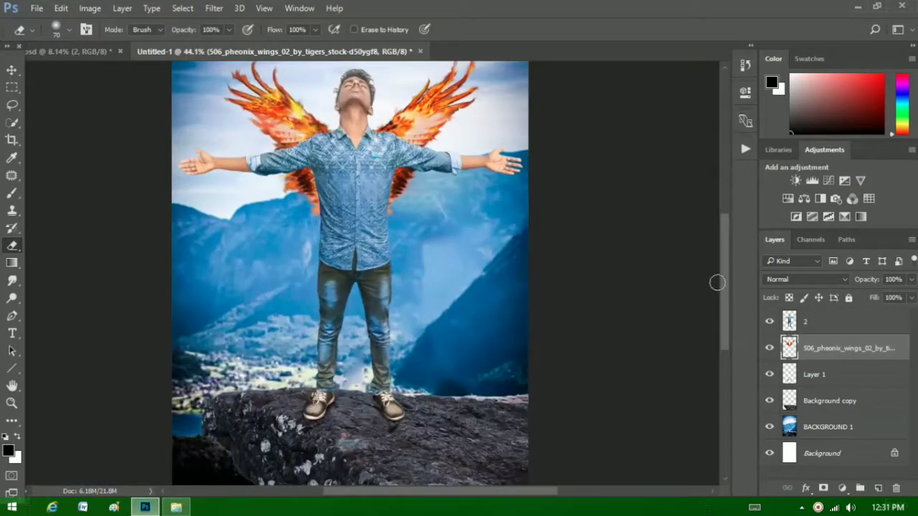
Enlarge the wings to about 128% and set their blend mode to Luminosity.
{"action": "scroll", "coordinate": [717, 282], "scroll_direction": "up", "scroll_amount": 5}
{"action": "key", "text": "v"}
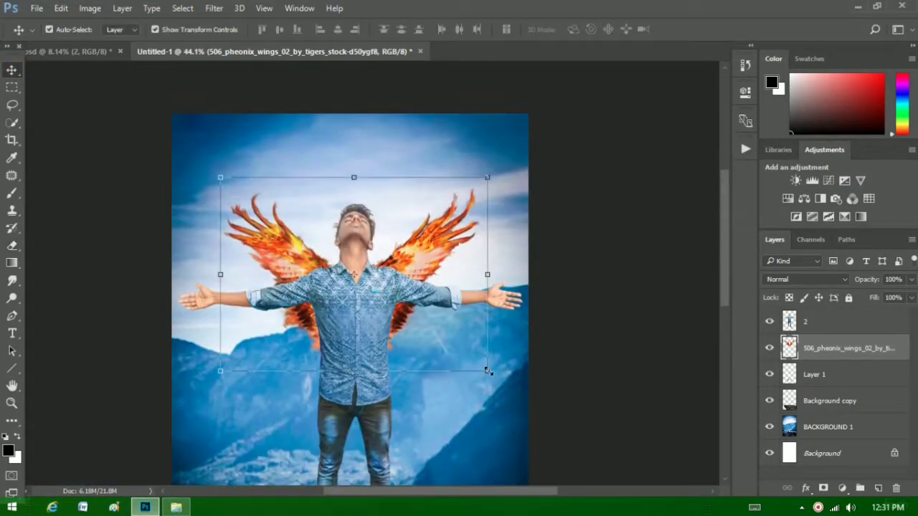
{"action": "left_click_drag", "start_coordinate": [488, 370], "coordinate": [520, 408]}
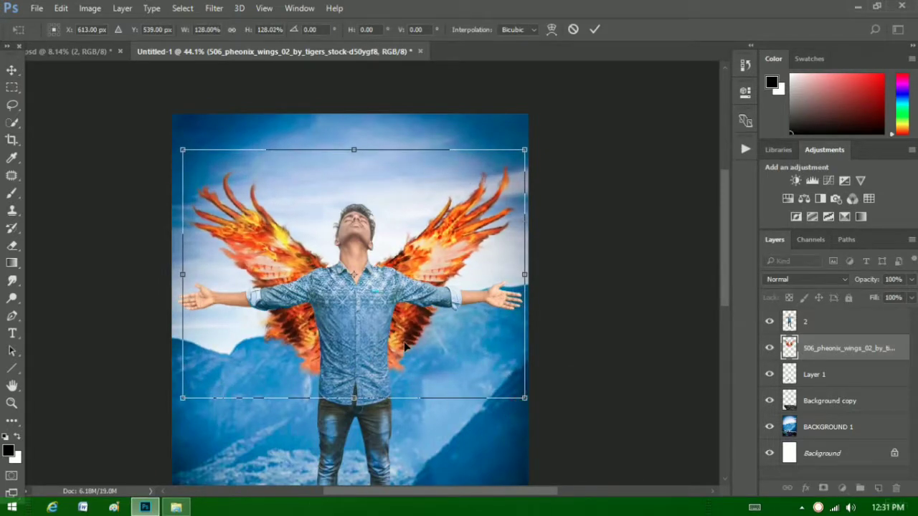
{"action": "left_click", "coordinate": [600, 31]}
{"action": "left_click", "coordinate": [789, 279]}
{"action": "left_click", "coordinate": [777, 283]}
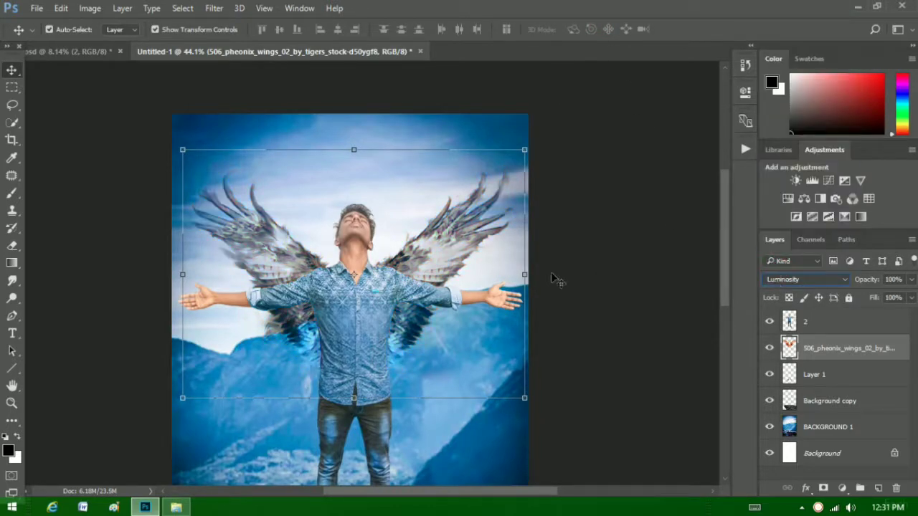
Increase the wings' brightness and contrast with Brightness/Contrast, then zoom out.
{"action": "left_click", "coordinate": [11, 404]}
{"action": "left_click", "coordinate": [89, 8]}
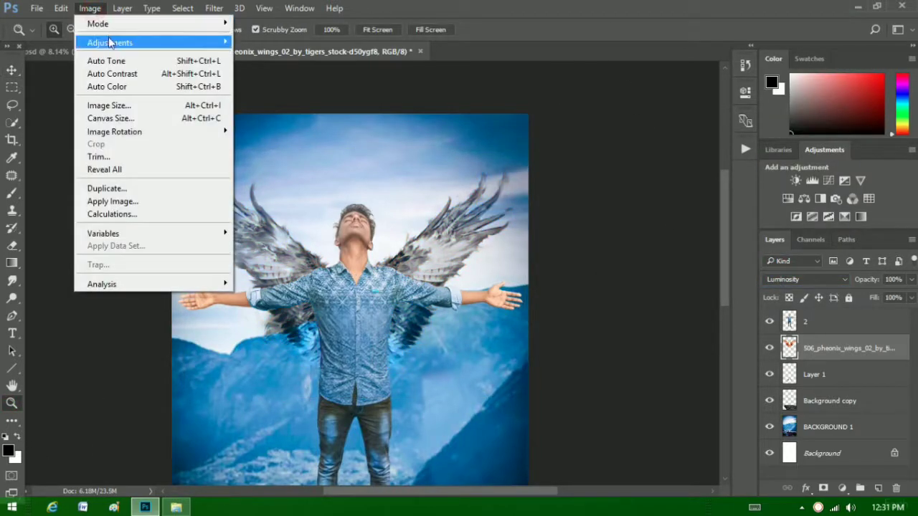
{"action": "left_click", "coordinate": [366, 30]}
{"action": "left_click_drag", "start_coordinate": [566, 91], "coordinate": [581, 92]}
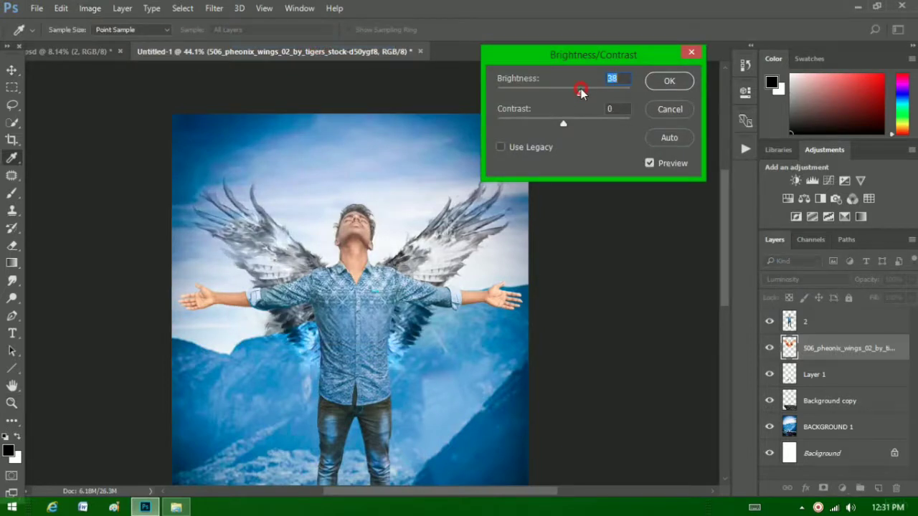
{"action": "left_click_drag", "start_coordinate": [572, 123], "coordinate": [617, 123]}
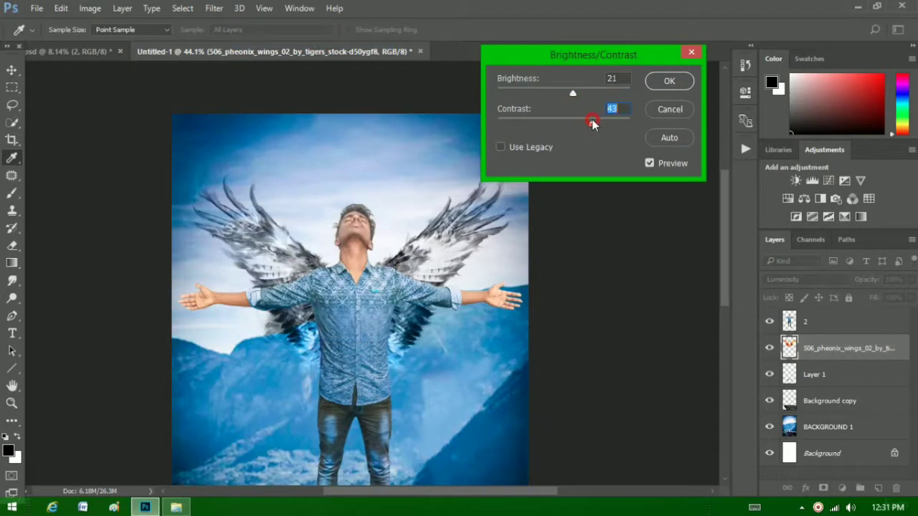
{"action": "left_click", "coordinate": [667, 78]}
{"action": "key", "text": "z"}
{"action": "left_click_drag", "start_coordinate": [323, 172], "coordinate": [278, 172]}
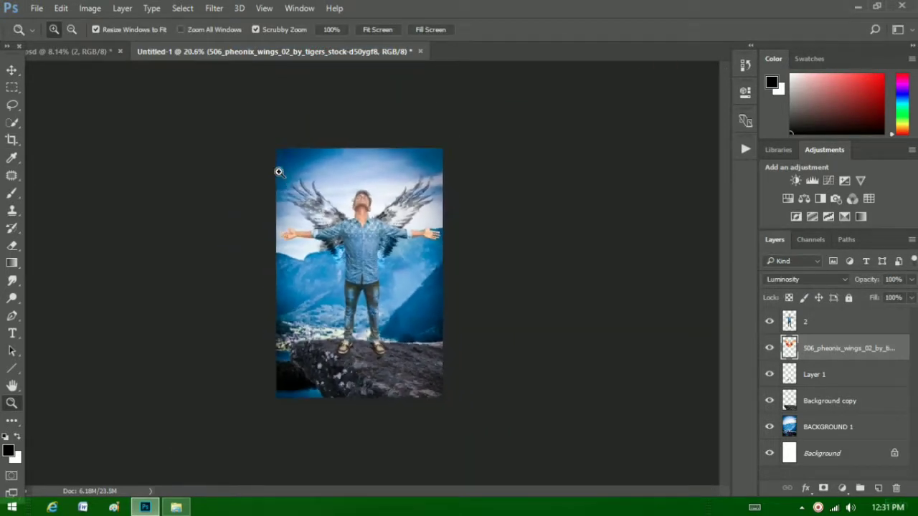
Show the Downloads folder in File Explorer beside the poster.
{"action": "left_click", "coordinate": [175, 507]}
{"action": "left_click", "coordinate": [531, 187]}
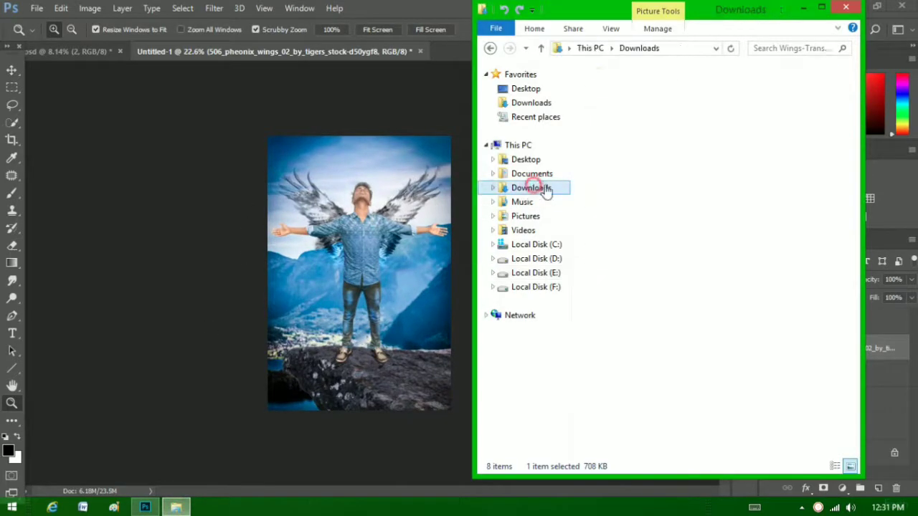
{"action": "left_click_drag", "start_coordinate": [857, 187], "coordinate": [858, 398]}
Place flying-heart-149 above the man's head, scaled to about 18%, in Multiply blend.
{"action": "left_click_drag", "start_coordinate": [706, 201], "coordinate": [359, 273]}
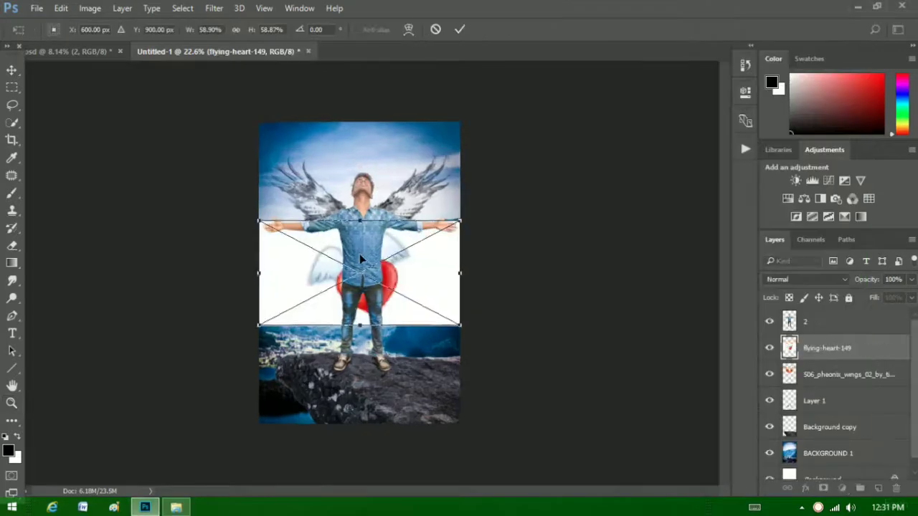
{"action": "mouse_move", "coordinate": [519, 364]}
{"action": "left_mouse_down"}
{"action": "mouse_move", "coordinate": [495, 310]}
{"action": "mouse_move", "coordinate": [420, 313]}
{"action": "mouse_move", "coordinate": [397, 303]}
{"action": "mouse_move", "coordinate": [409, 296]}
{"action": "mouse_move", "coordinate": [399, 97]}
{"action": "left_mouse_up"}
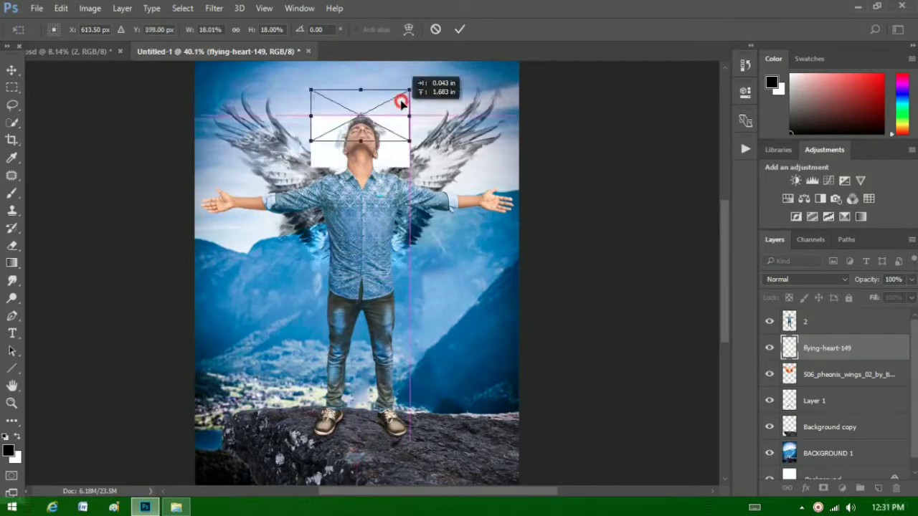
{"action": "scroll", "coordinate": [698, 192], "scroll_direction": "up", "scroll_amount": 3}
{"action": "left_click", "coordinate": [781, 280]}
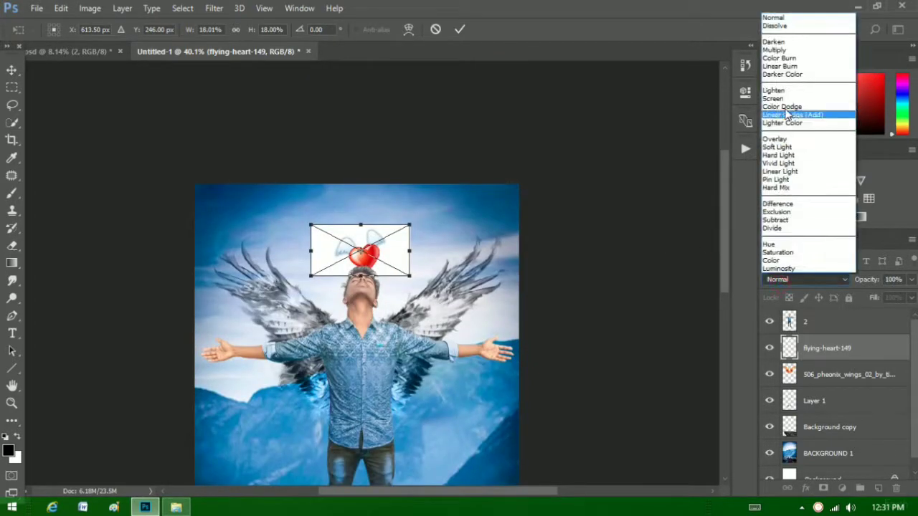
{"action": "left_click", "coordinate": [775, 42]}
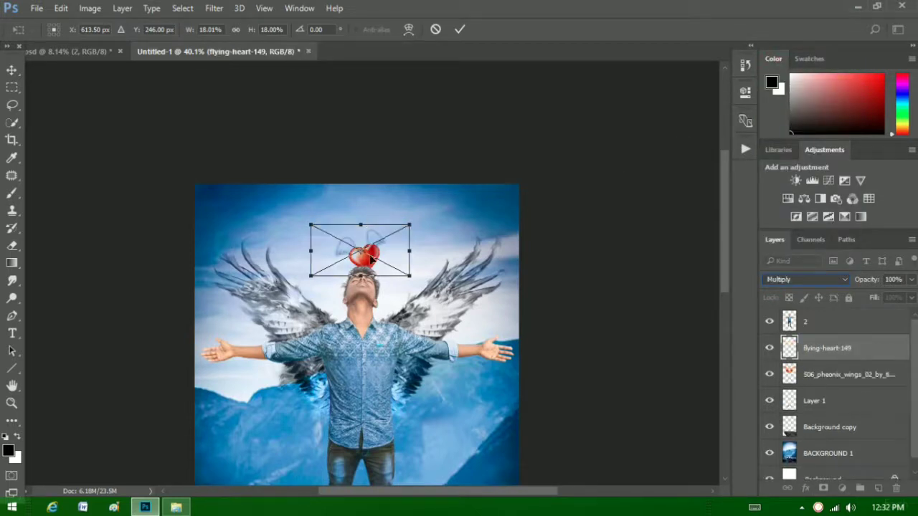
{"action": "left_click_drag", "start_coordinate": [380, 255], "coordinate": [377, 221]}
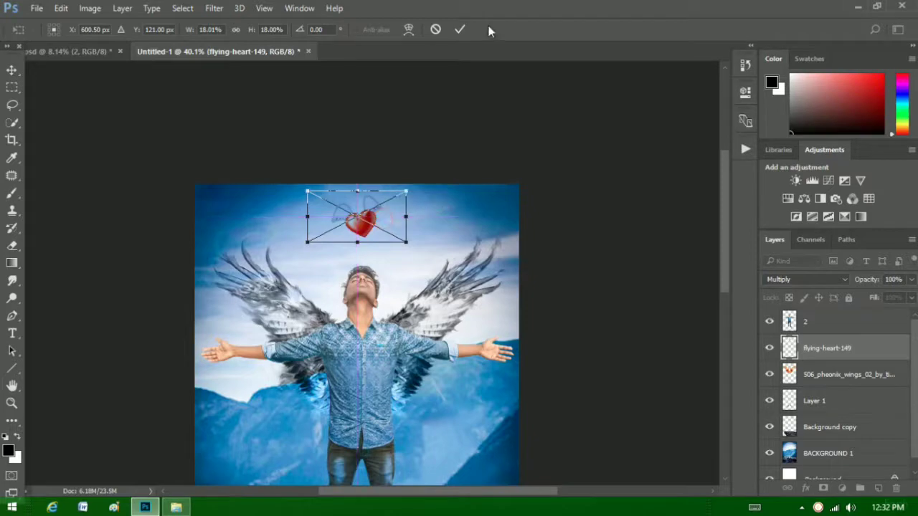
{"action": "left_click", "coordinate": [460, 28]}
Brighten the heart with a Brightness/Contrast adjustment.
{"action": "key", "text": "z"}
{"action": "left_click_drag", "start_coordinate": [401, 93], "coordinate": [378, 92]}
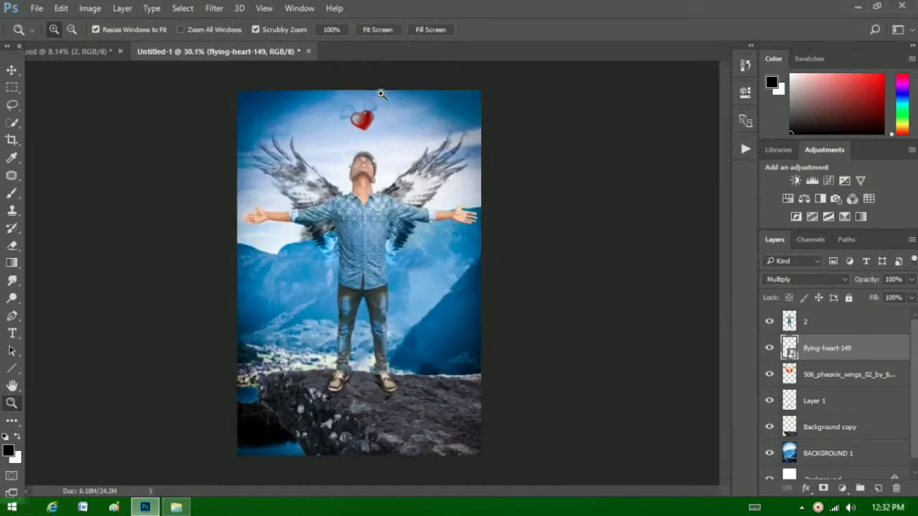
{"action": "left_click", "coordinate": [90, 8]}
{"action": "mouse_move", "coordinate": [109, 42]}
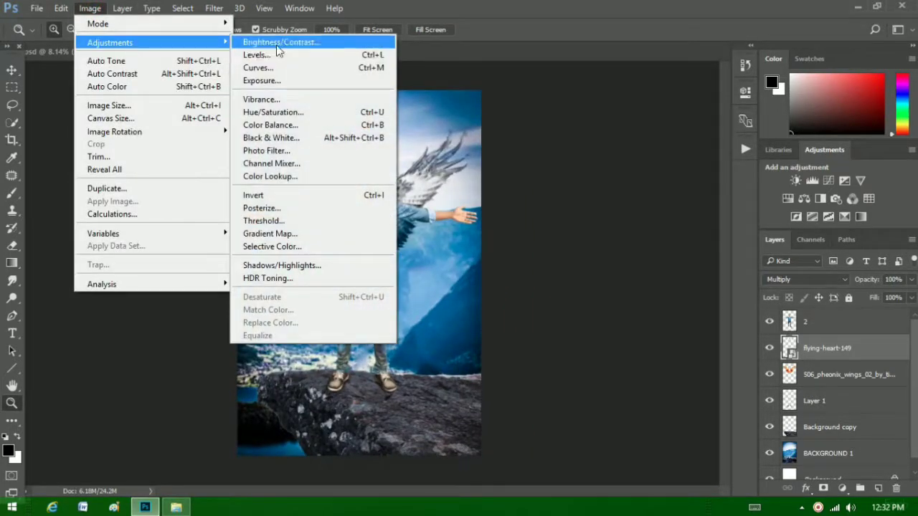
{"action": "left_click", "coordinate": [309, 34]}
{"action": "left_click_drag", "start_coordinate": [448, 127], "coordinate": [440, 180]}
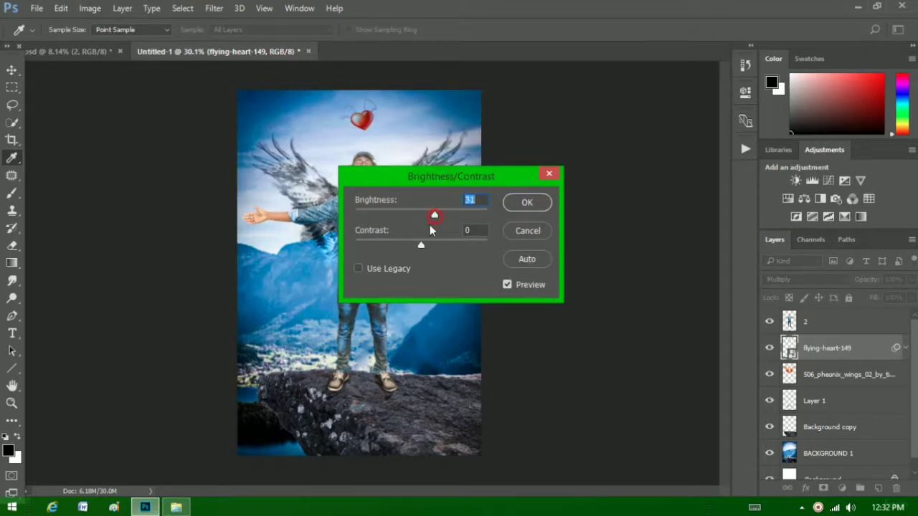
{"action": "left_click", "coordinate": [530, 204]}
{"action": "key", "text": "z"}
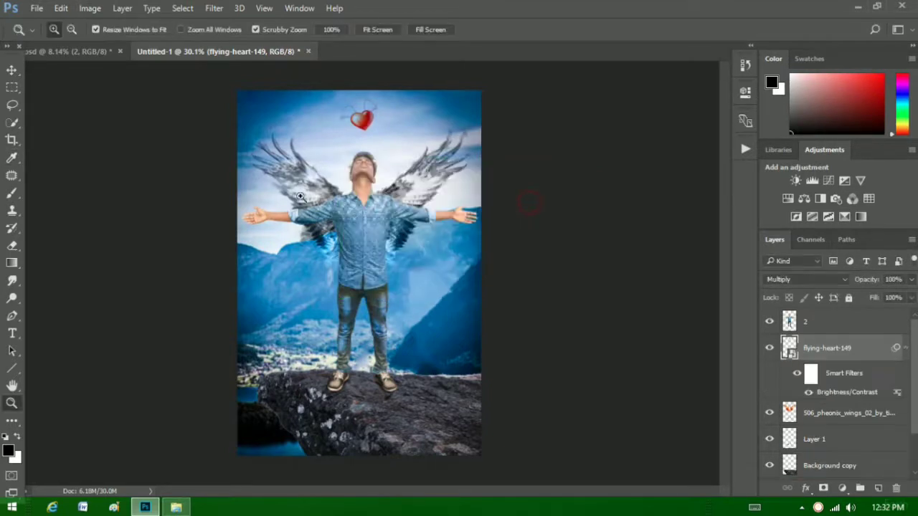
{"action": "mouse_move", "coordinate": [287, 196]}
{"action": "left_mouse_down"}
{"action": "mouse_move", "coordinate": [260, 196]}
{"action": "mouse_move", "coordinate": [287, 196]}
{"action": "left_mouse_up"}
Lift layer 2's Curves midpoint from input 124 to output 135.
{"action": "left_click", "coordinate": [905, 348]}
{"action": "left_click", "coordinate": [861, 322]}
{"action": "left_click", "coordinate": [90, 8]}
{"action": "mouse_move", "coordinate": [109, 42]}
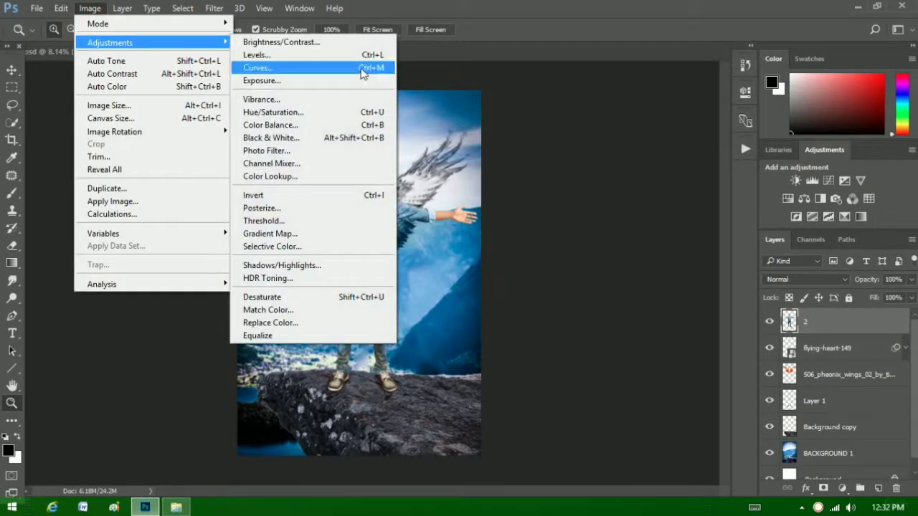
{"action": "left_click", "coordinate": [262, 67]}
{"action": "left_click_drag", "start_coordinate": [587, 203], "coordinate": [585, 197]}
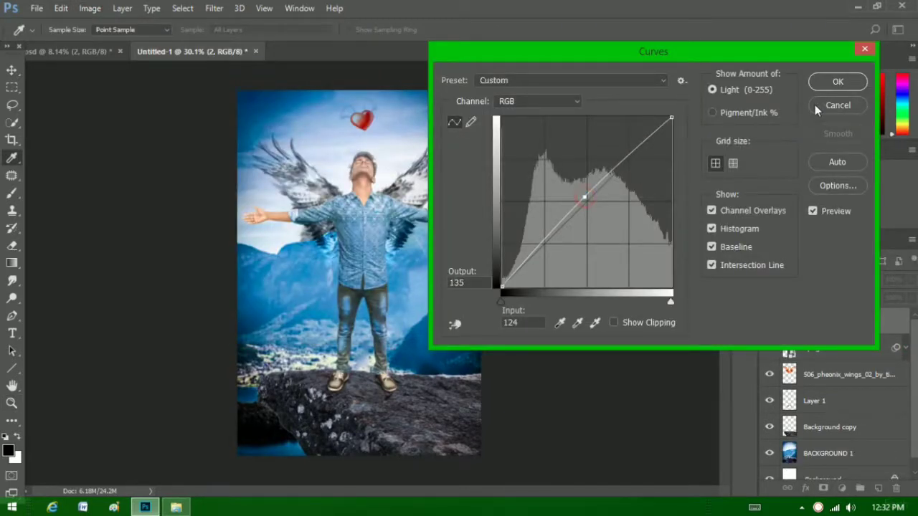
{"action": "left_click", "coordinate": [826, 84]}
{"action": "key", "text": "z"}
{"action": "mouse_move", "coordinate": [557, 127]}
{"action": "left_mouse_down"}
{"action": "mouse_move", "coordinate": [356, 183]}
{"action": "mouse_move", "coordinate": [553, 240]}
{"action": "left_mouse_up"}
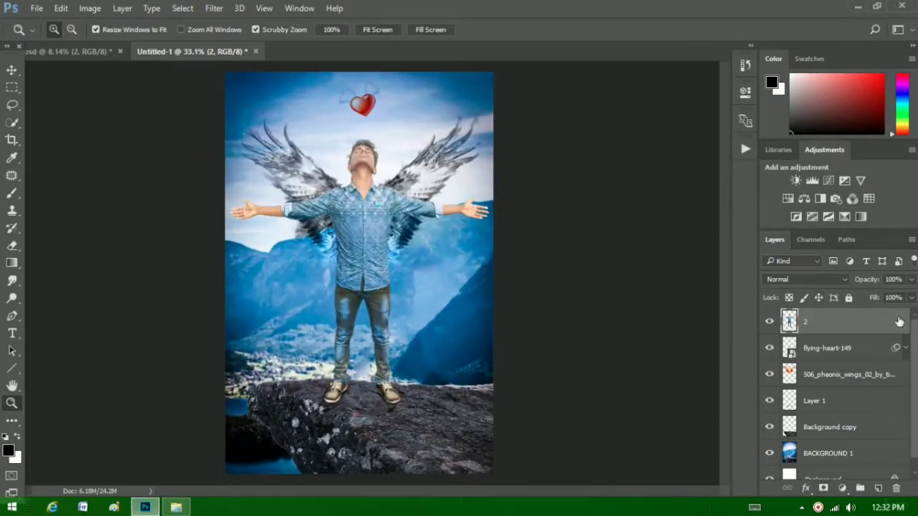
{"action": "left_click", "coordinate": [915, 447]}
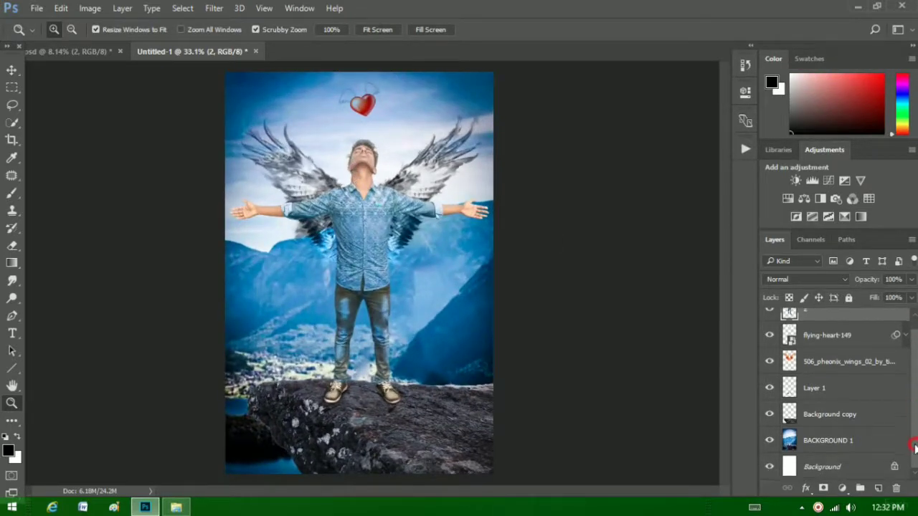
Flatten all poster layers into a single Background layer.
{"action": "right_click", "coordinate": [846, 472]}
{"action": "left_click", "coordinate": [832, 458]}
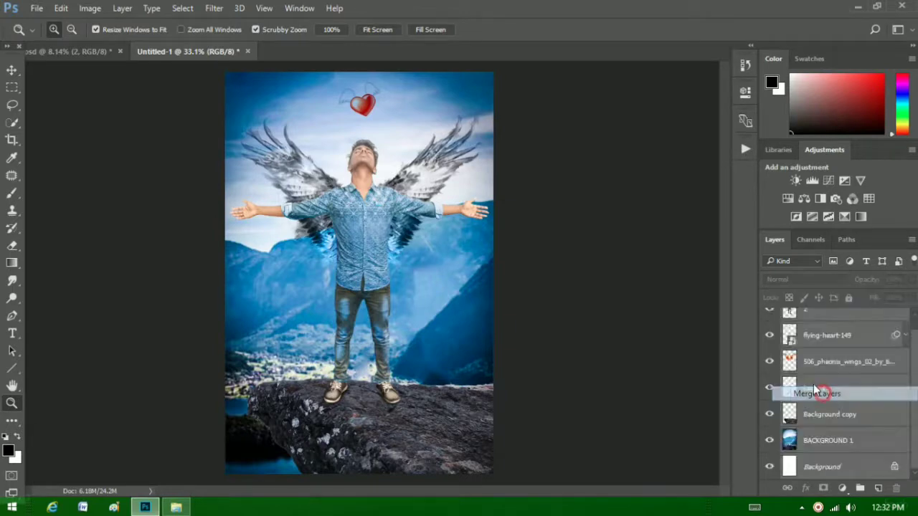
{"action": "key", "text": "ctrl+0"}
{"action": "left_click", "coordinate": [487, 248]}
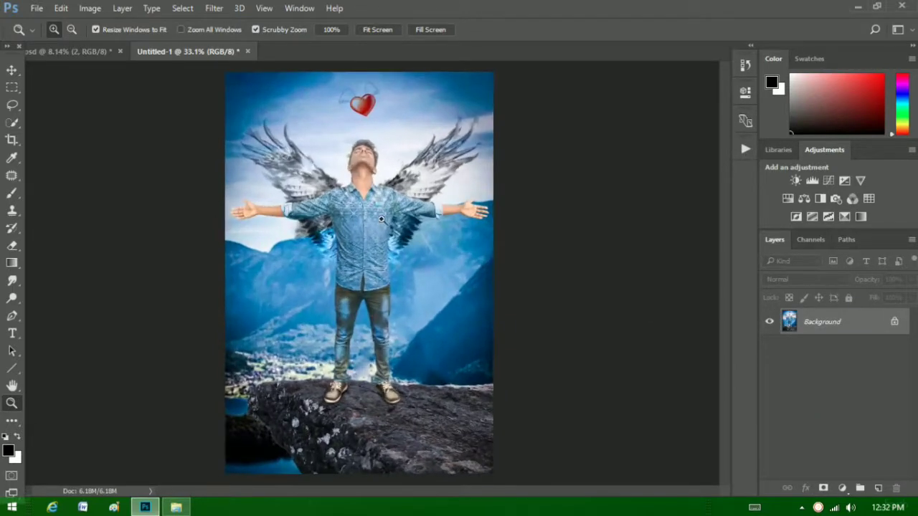
In Camera Raw Filter set Clarity +37, Vibrance +46, Exposure +0.30 and Contrast +27.
{"action": "left_click", "coordinate": [214, 8]}
{"action": "left_click", "coordinate": [244, 86]}
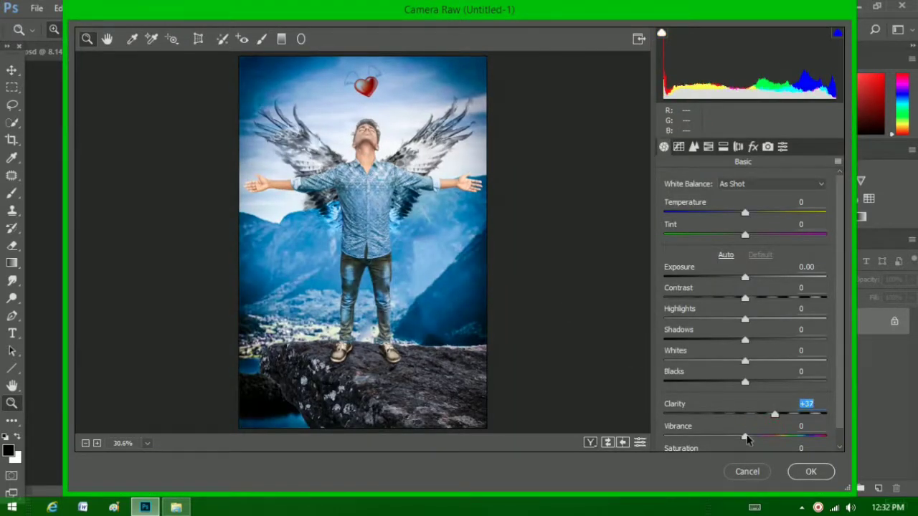
{"action": "scroll", "coordinate": [747, 440], "scroll_direction": "down", "scroll_amount": 1}
{"action": "left_click_drag", "start_coordinate": [746, 418], "coordinate": [782, 418]}
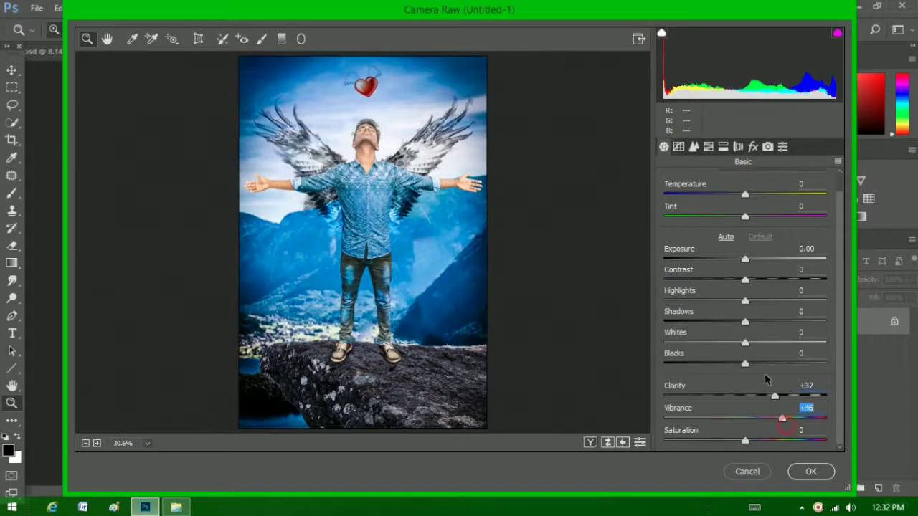
{"action": "scroll", "coordinate": [761, 337], "scroll_direction": "up", "scroll_amount": 1}
{"action": "left_click_drag", "start_coordinate": [746, 280], "coordinate": [767, 307]}
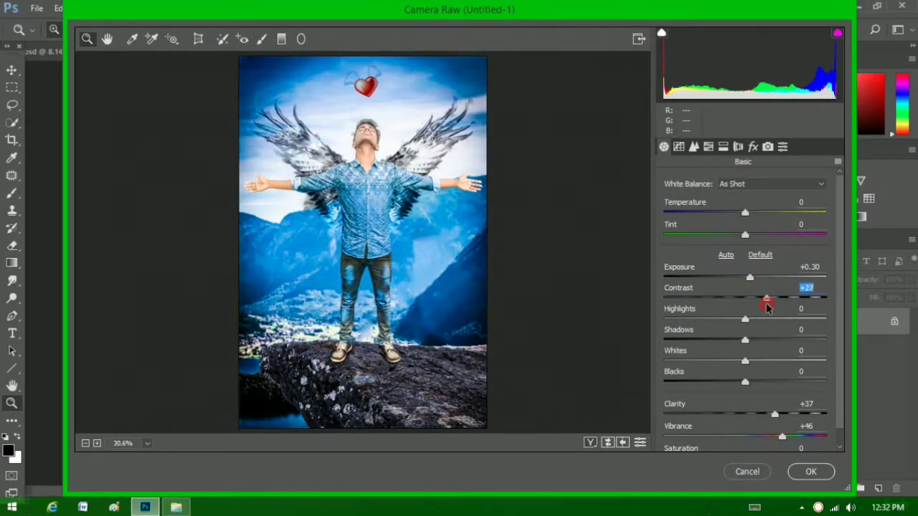
Apply the Camera Raw edits and choose a black-to-transparent gradient preset.
{"action": "left_click", "coordinate": [807, 472]}
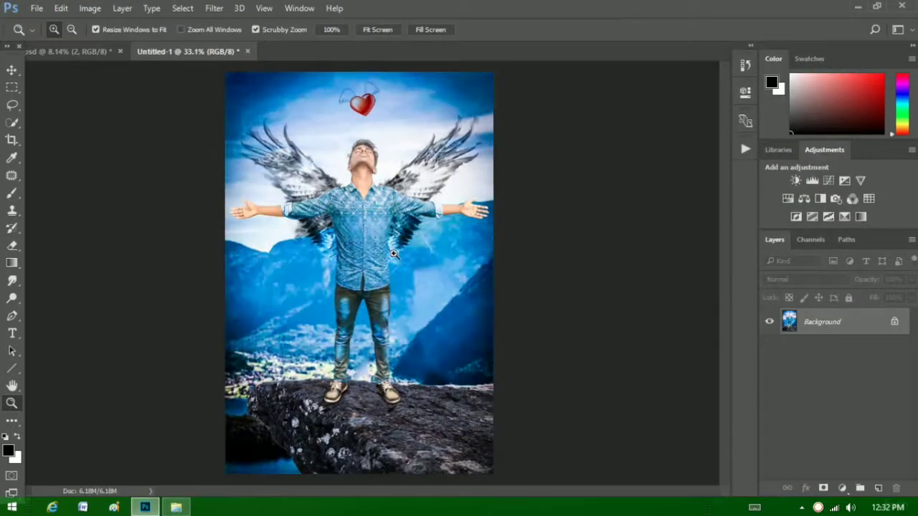
{"action": "left_click", "coordinate": [11, 264]}
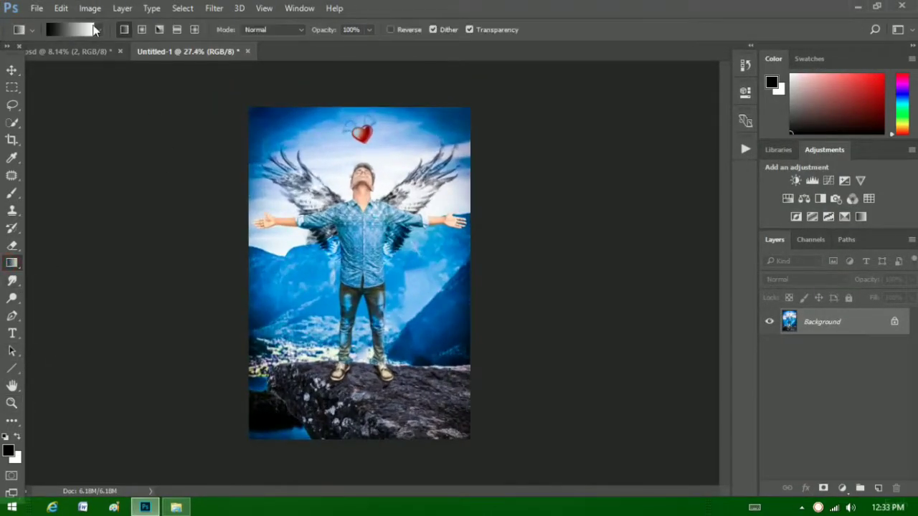
{"action": "left_click", "coordinate": [72, 29]}
{"action": "left_click", "coordinate": [466, 127]}
{"action": "left_click", "coordinate": [574, 91]}
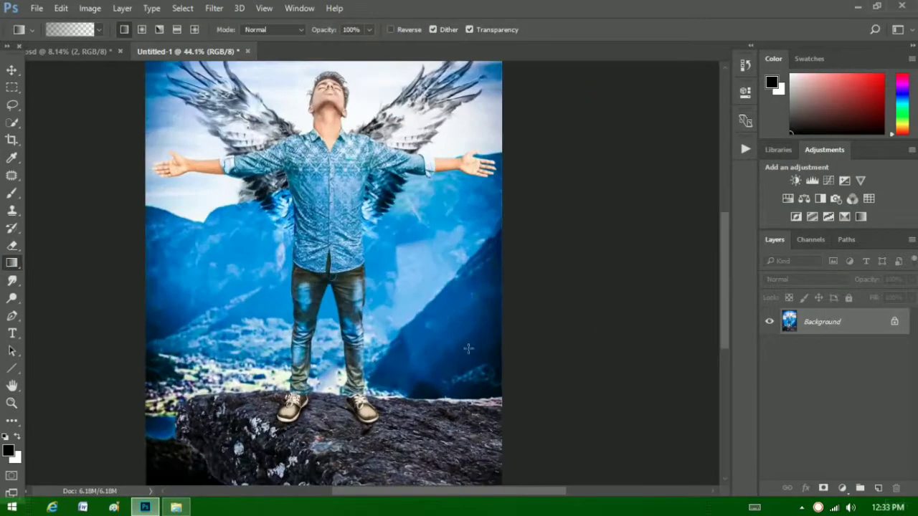
Drag a gradient from the man's feet downward to fade the poster's bottom to black.
{"action": "left_click_drag", "start_coordinate": [728, 310], "coordinate": [727, 374]}
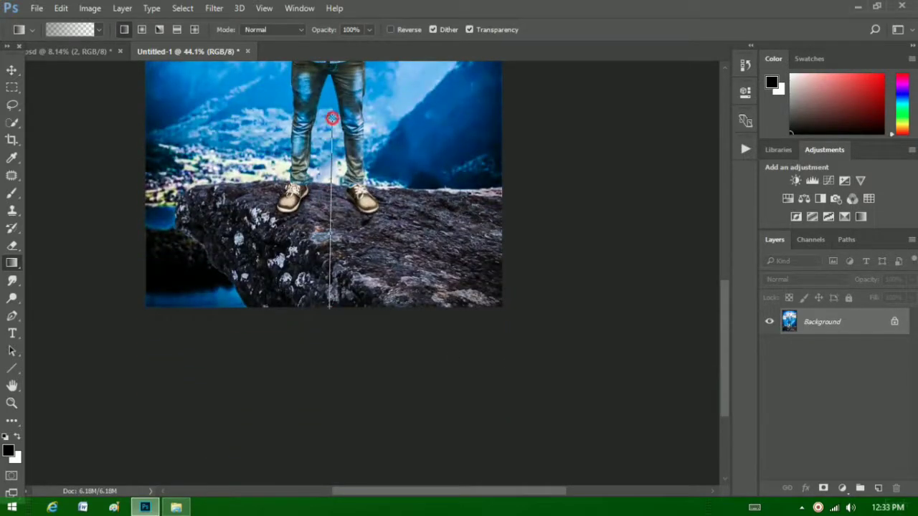
{"action": "left_click_drag", "start_coordinate": [330, 307], "coordinate": [332, 117]}
{"action": "key", "text": "ctrl+0"}
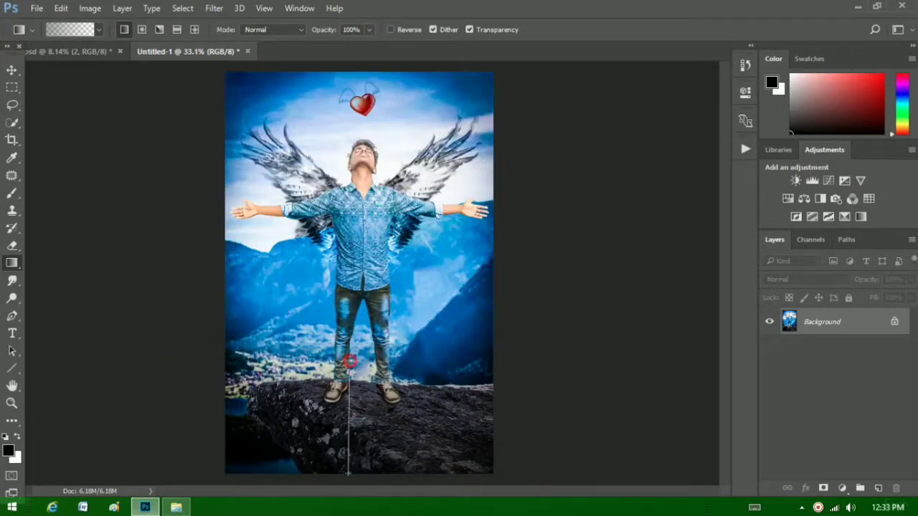
{"action": "left_click_drag", "start_coordinate": [349, 473], "coordinate": [350, 362]}
{"action": "scroll", "coordinate": [354, 300], "scroll_direction": "down", "scroll_amount": 2}
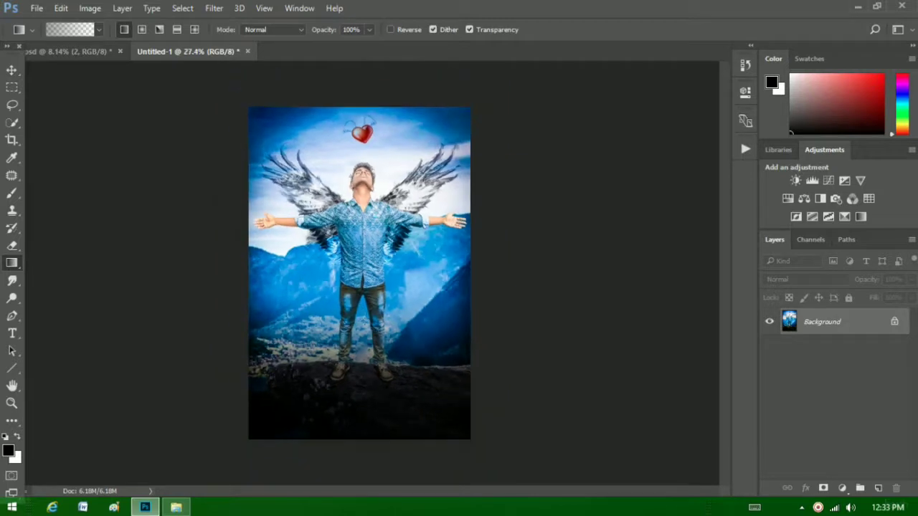
{"action": "scroll", "coordinate": [366, 322], "scroll_direction": "up", "scroll_amount": 1}
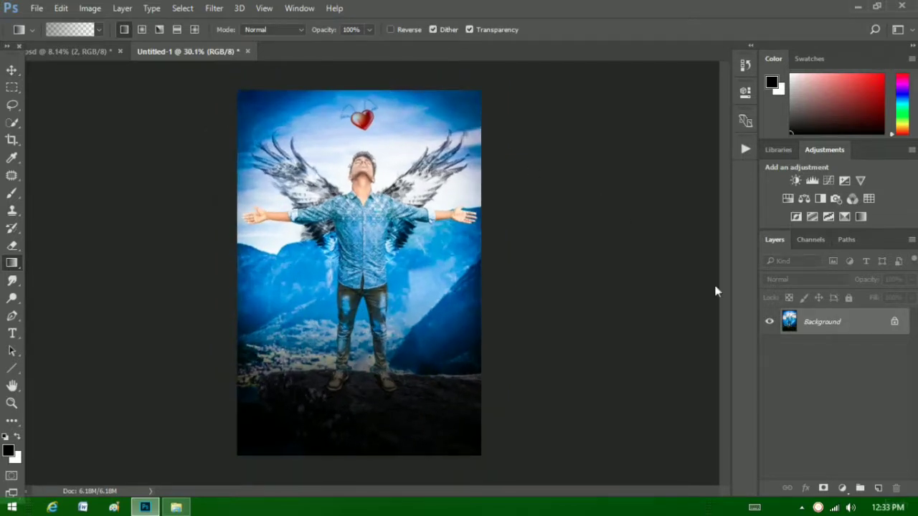
Give Layer 0 a thin white 6 px inside stroke through Blending Options.
{"action": "right_click", "coordinate": [897, 323]}
{"action": "left_click", "coordinate": [662, 91]}
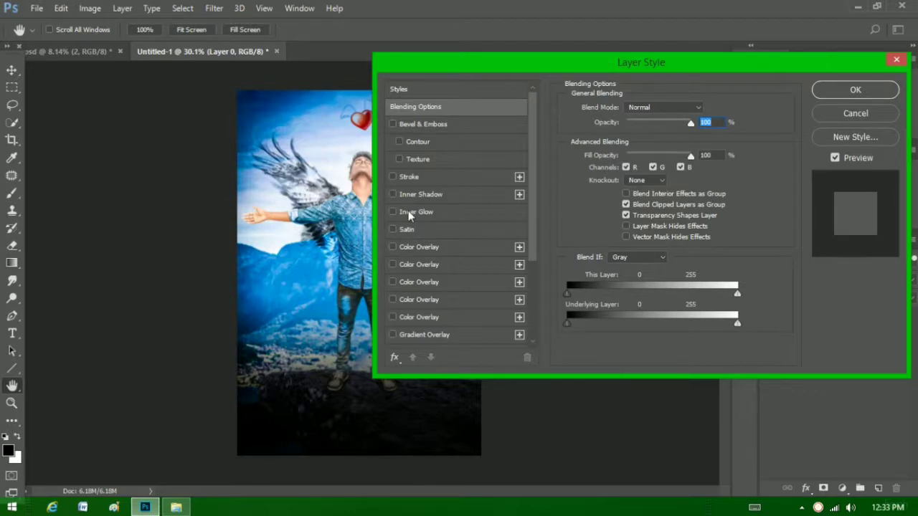
{"action": "left_click", "coordinate": [412, 176]}
{"action": "left_click_drag", "start_coordinate": [688, 69], "coordinate": [803, 94]}
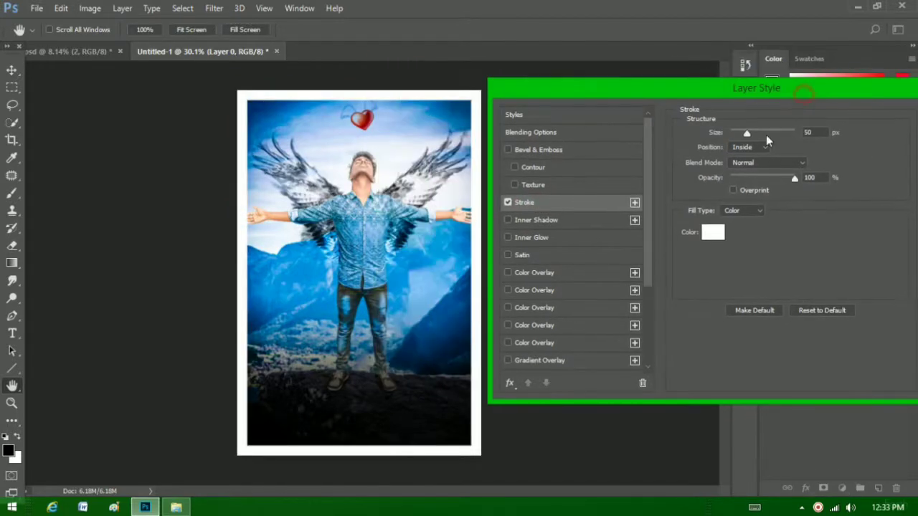
{"action": "left_click_drag", "start_coordinate": [747, 134], "coordinate": [736, 134]}
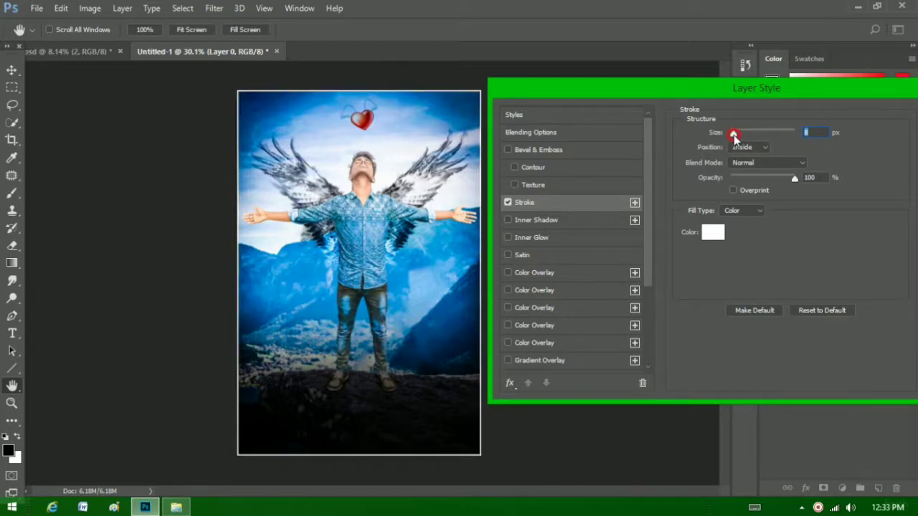
{"action": "left_click_drag", "start_coordinate": [683, 92], "coordinate": [518, 99]}
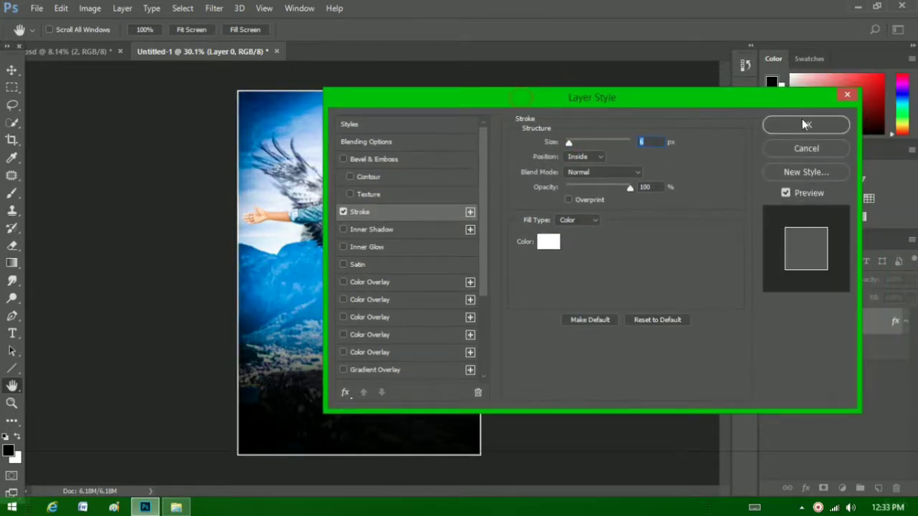
{"action": "left_click", "coordinate": [803, 121]}
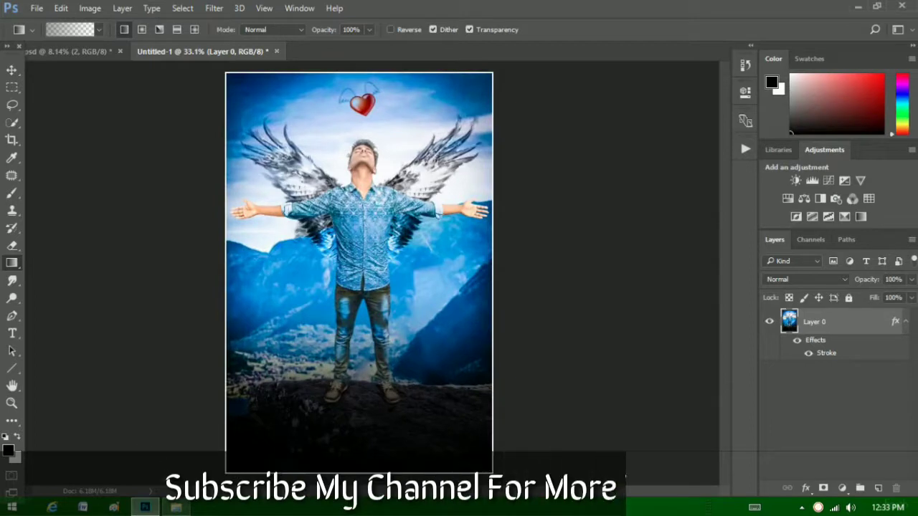
Drag footer_legal.png from Downloads onto the poster and move it to the bottom.
{"action": "left_click", "coordinate": [176, 507]}
{"action": "mouse_move", "coordinate": [853, 308]}
{"action": "left_mouse_down"}
{"action": "mouse_move", "coordinate": [855, 345]}
{"action": "mouse_move", "coordinate": [856, 262]}
{"action": "left_mouse_up"}
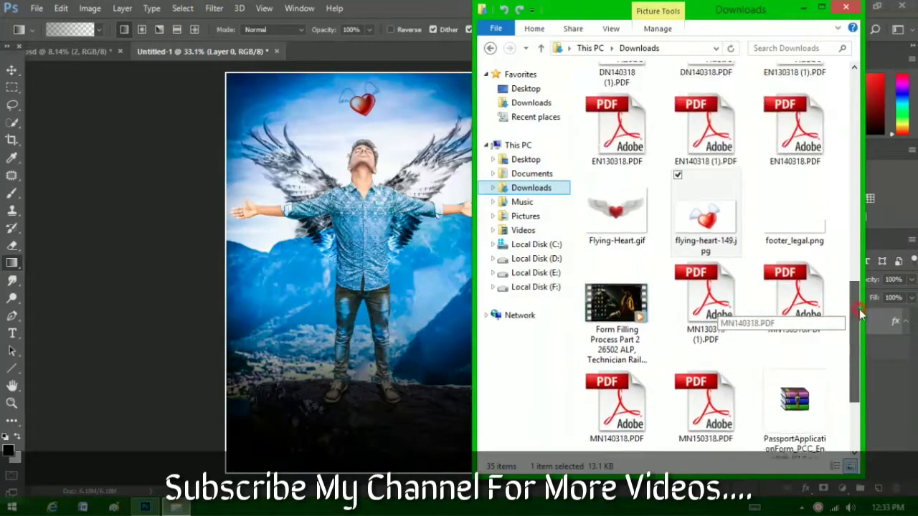
{"action": "mouse_move", "coordinate": [826, 353]}
{"action": "left_mouse_down"}
{"action": "mouse_move", "coordinate": [537, 366]}
{"action": "mouse_move", "coordinate": [431, 335]}
{"action": "left_mouse_up"}
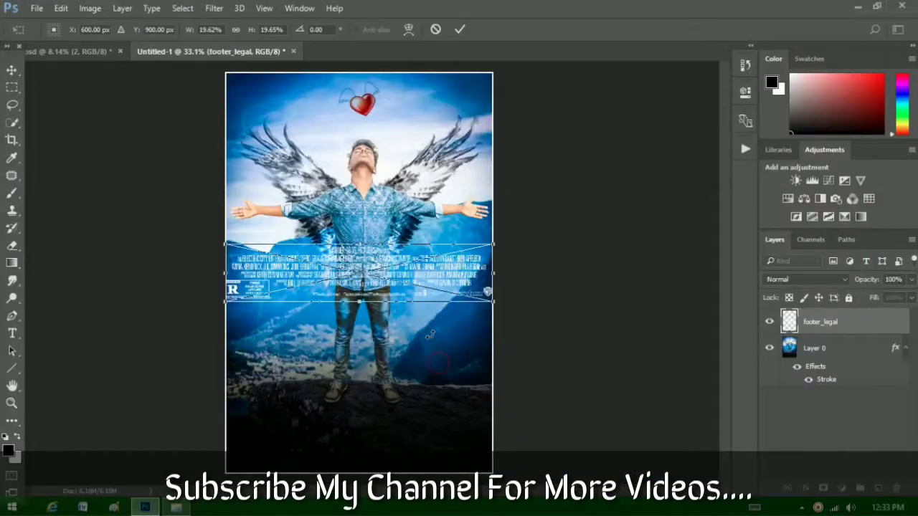
{"action": "left_click_drag", "start_coordinate": [438, 283], "coordinate": [439, 453]}
Shrink the credits footer, nudge it lower, and commit its placement.
{"action": "scroll", "coordinate": [439, 453], "scroll_direction": "up", "scroll_amount": 3}
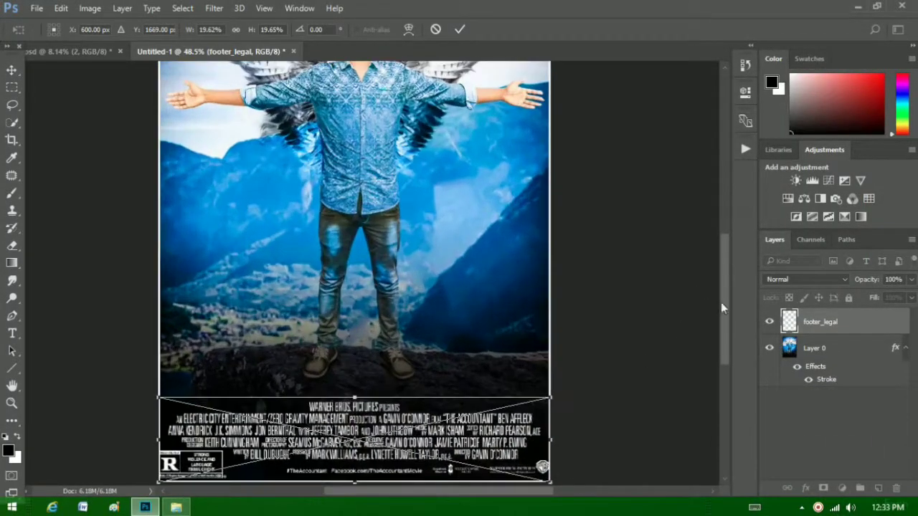
{"action": "left_click_drag", "start_coordinate": [724, 338], "coordinate": [723, 380]}
{"action": "scroll", "coordinate": [349, 343], "scroll_direction": "up", "scroll_amount": 2}
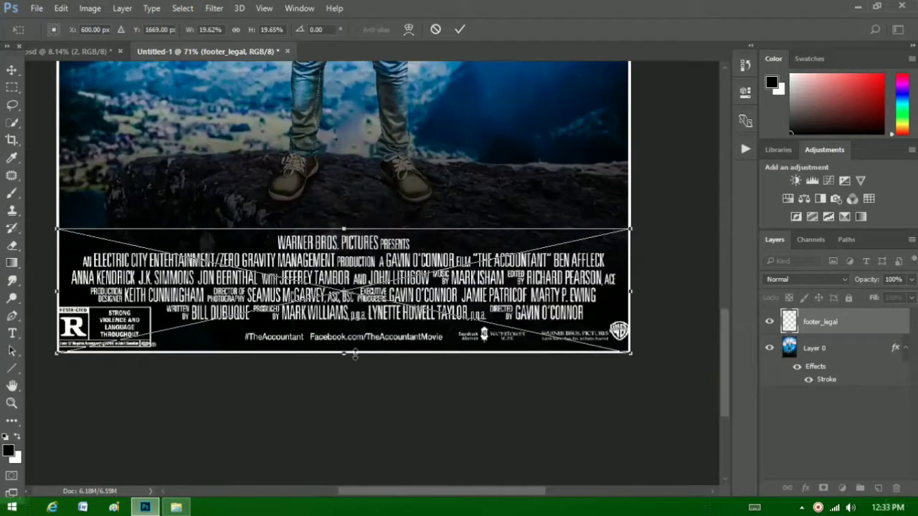
{"action": "left_click_drag", "start_coordinate": [348, 343], "coordinate": [349, 322]}
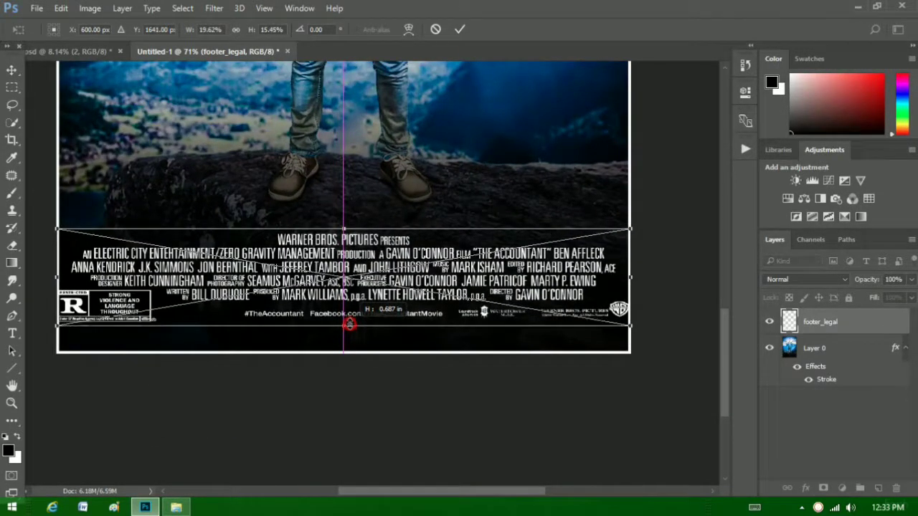
{"action": "left_click_drag", "start_coordinate": [372, 259], "coordinate": [373, 281]}
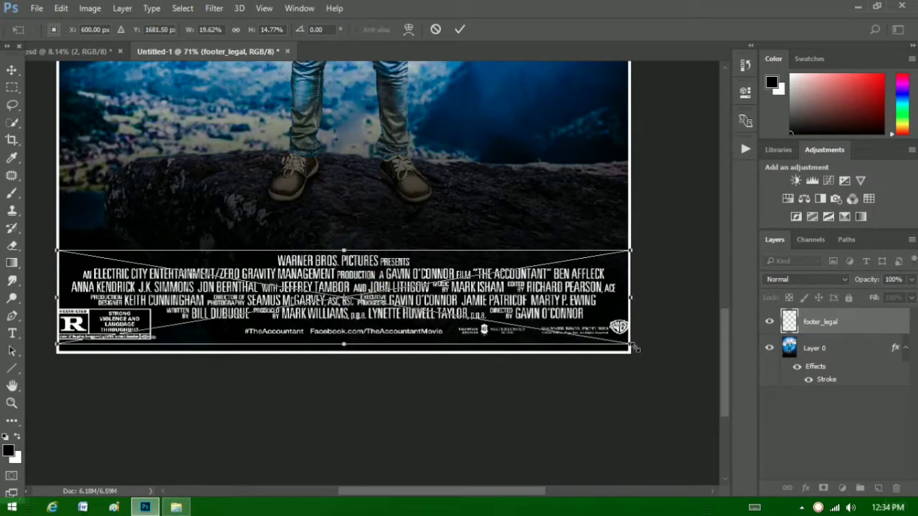
{"action": "left_click_drag", "start_coordinate": [634, 347], "coordinate": [611, 326]}
{"action": "key", "text": "Down"}
{"action": "key", "text": "Down"}
{"action": "key", "text": "Down"}
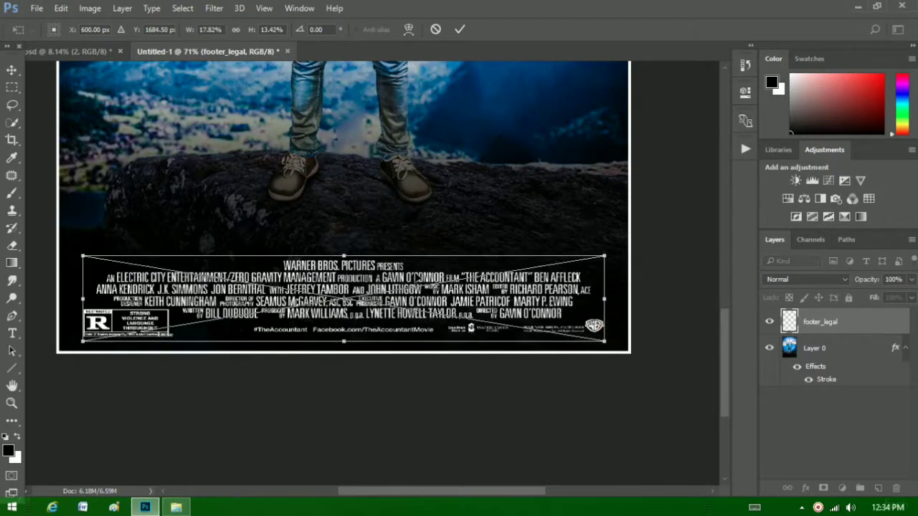
{"action": "left_click", "coordinate": [458, 30]}
Rasterize the footer_legal layer so it becomes directly editable.
{"action": "left_click", "coordinate": [404, 203]}
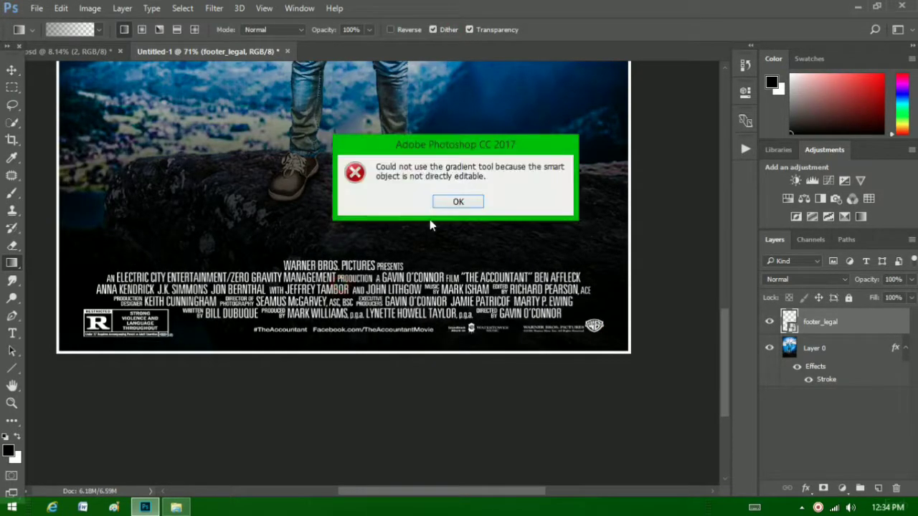
{"action": "left_click", "coordinate": [459, 201]}
{"action": "key", "text": "ctrl+0"}
{"action": "left_click", "coordinate": [902, 355]}
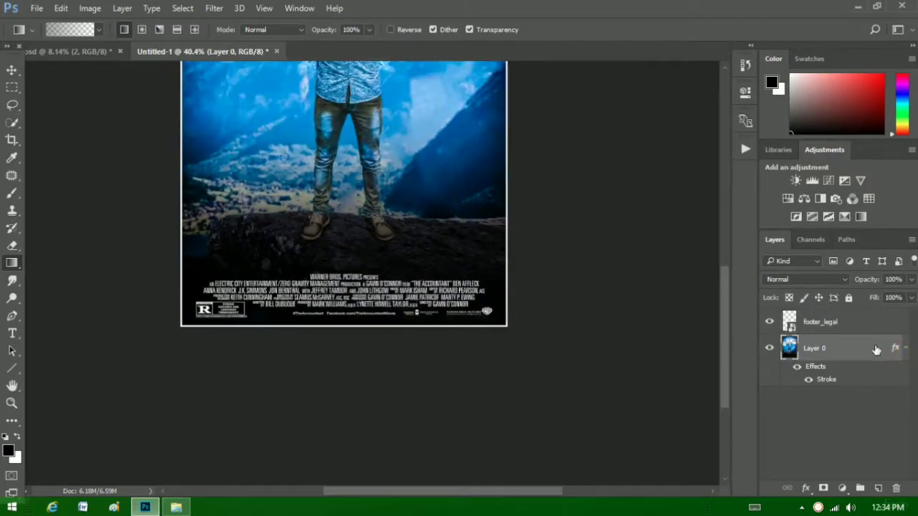
{"action": "left_click", "coordinate": [845, 323]}
{"action": "key", "text": "ctrl+0"}
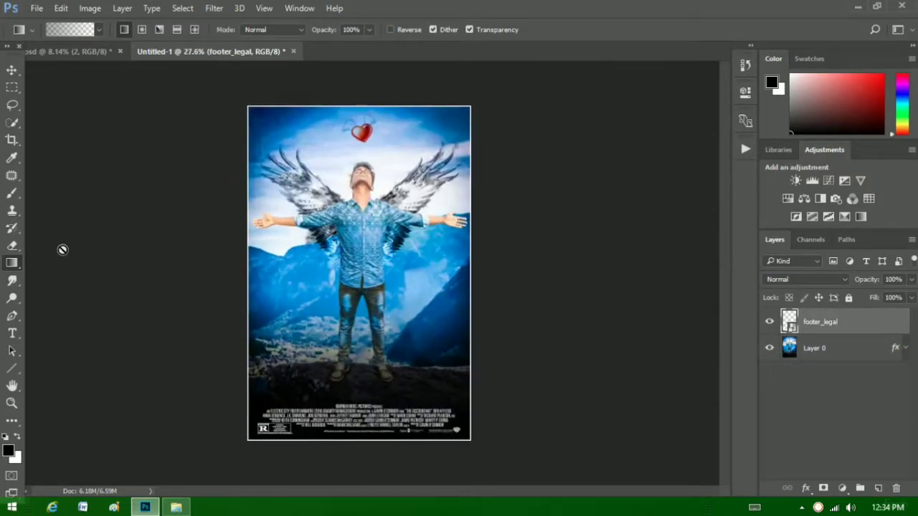
{"action": "left_click", "coordinate": [13, 245]}
{"action": "left_click", "coordinate": [256, 260]}
{"action": "left_click", "coordinate": [451, 210]}
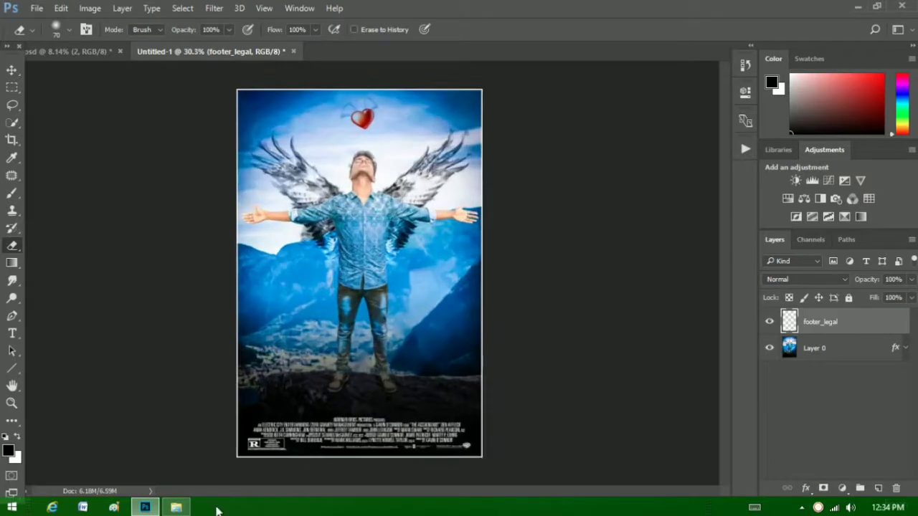
Drag the Falling In Love title image from Downloads onto the poster above the credits.
{"action": "left_click", "coordinate": [176, 508]}
{"action": "left_click_drag", "start_coordinate": [852, 307], "coordinate": [852, 123]}
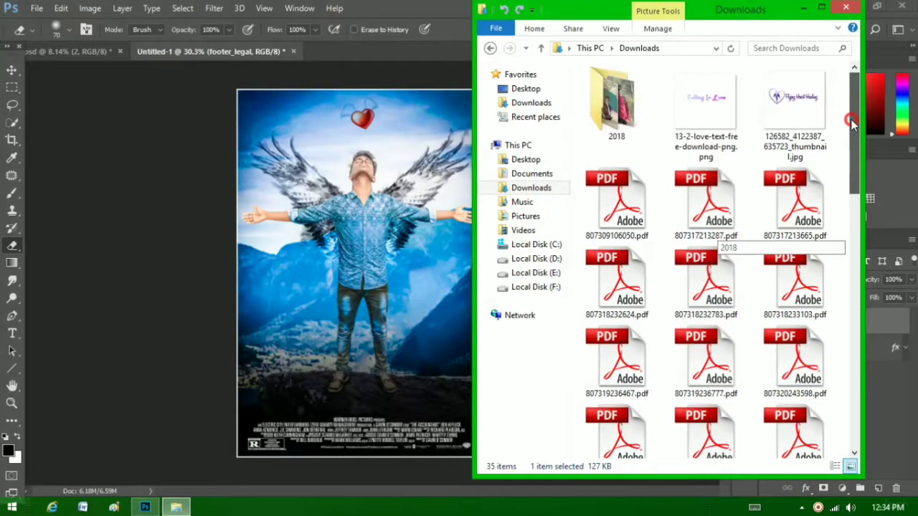
{"action": "mouse_move", "coordinate": [706, 107]}
{"action": "left_mouse_down"}
{"action": "mouse_move", "coordinate": [440, 297]}
{"action": "mouse_move", "coordinate": [405, 427]}
{"action": "left_mouse_up"}
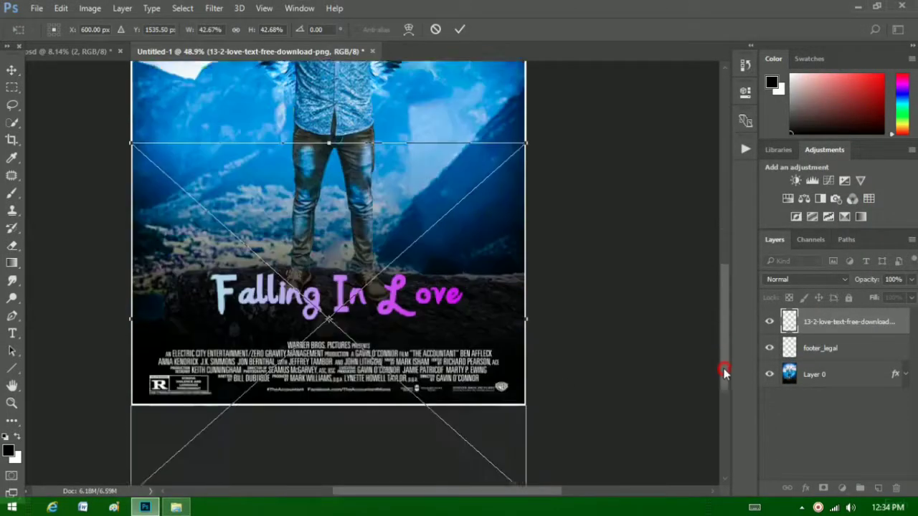
{"action": "left_click_drag", "start_coordinate": [365, 140], "coordinate": [353, 166]}
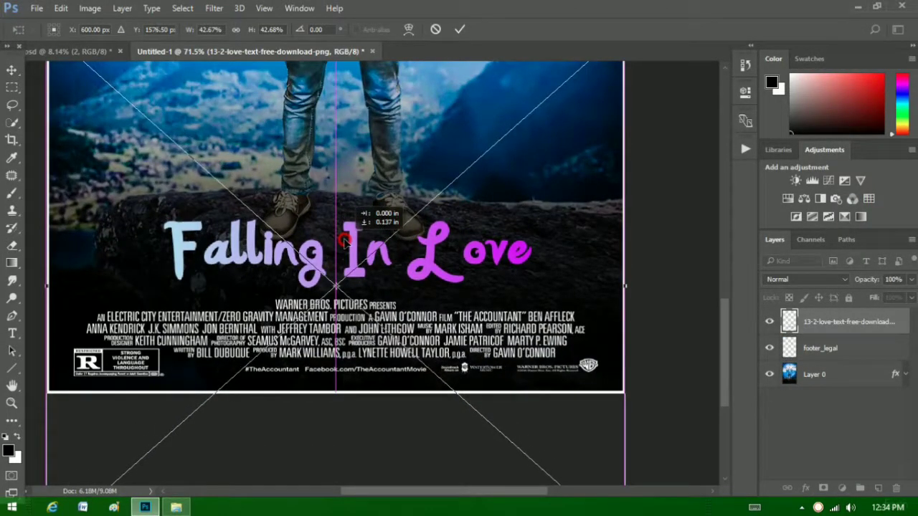
Shrink the title, nudge it slightly lower, and commit its placement.
{"action": "scroll", "coordinate": [353, 166], "scroll_direction": "down", "scroll_amount": 5}
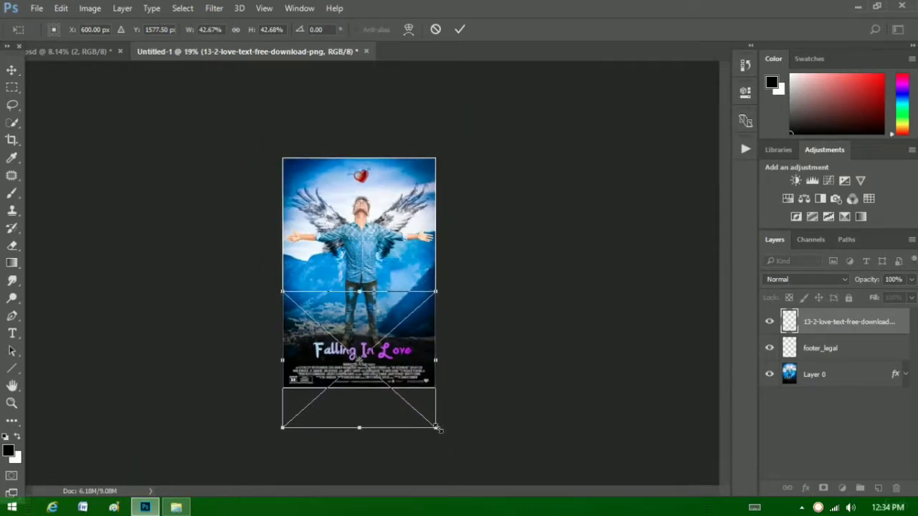
{"action": "left_click_drag", "start_coordinate": [438, 428], "coordinate": [420, 408]}
{"action": "scroll", "coordinate": [371, 435], "scroll_direction": "up", "scroll_amount": 5}
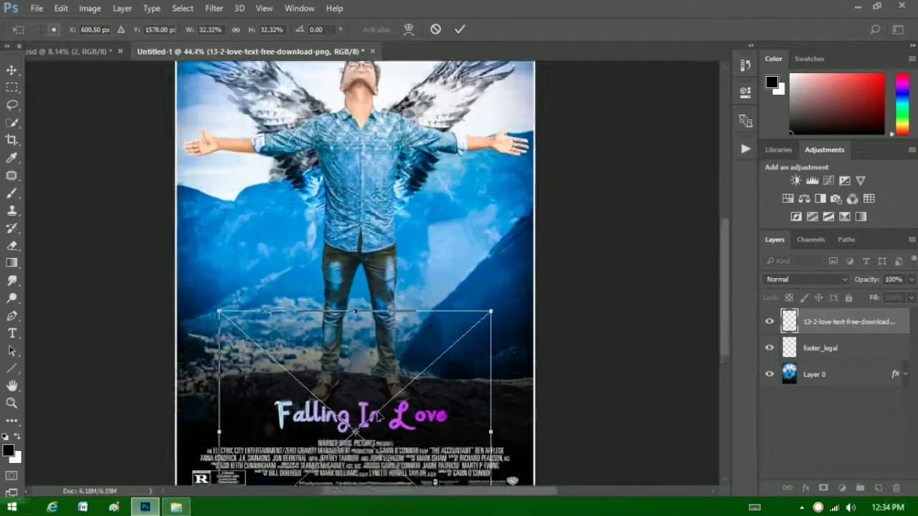
{"action": "left_click_drag", "start_coordinate": [371, 436], "coordinate": [365, 436]}
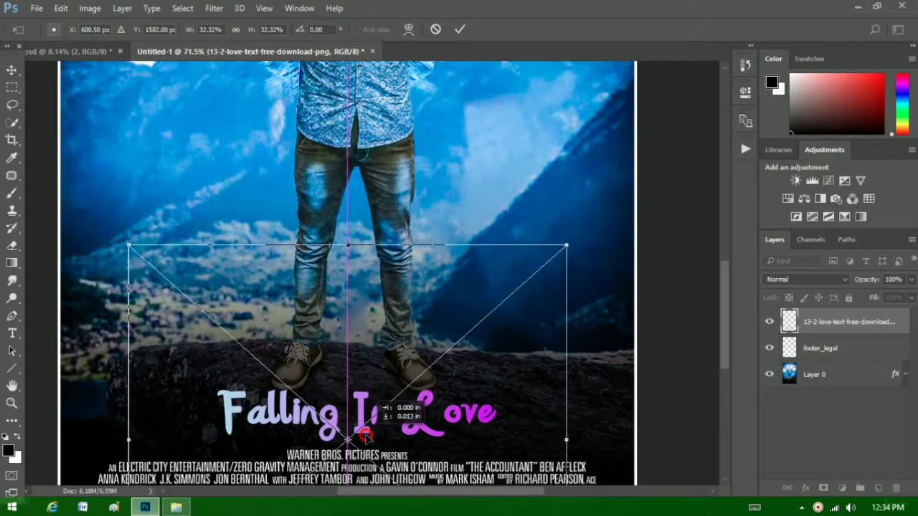
{"action": "left_click", "coordinate": [459, 29]}
Boost the title with Camera Raw Clarity and Vibrance +100.
{"action": "left_click", "coordinate": [183, 8]}
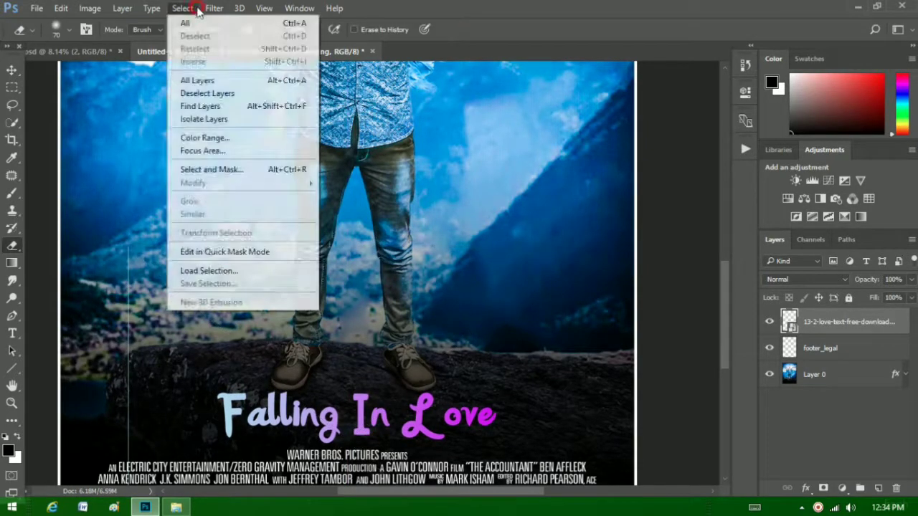
{"action": "left_click", "coordinate": [213, 8]}
{"action": "left_click", "coordinate": [213, 9]}
{"action": "left_click", "coordinate": [254, 86]}
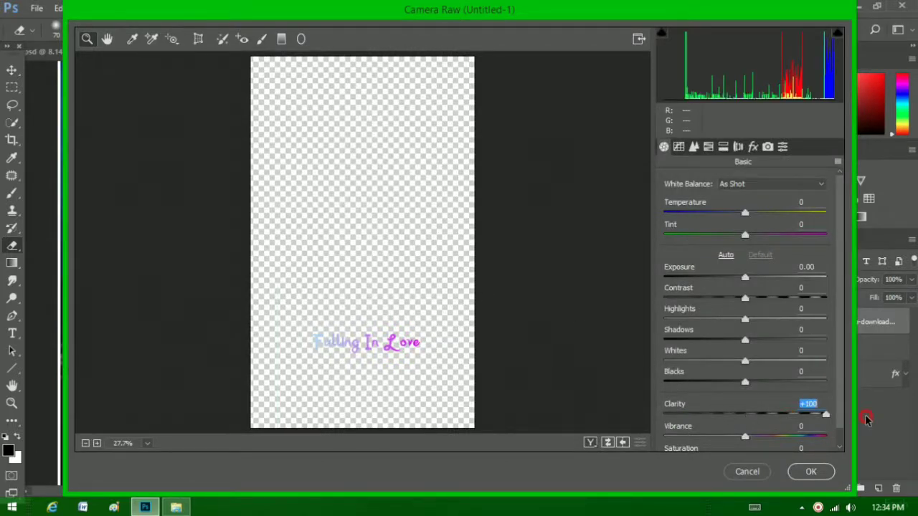
{"action": "left_click", "coordinate": [811, 472]}
{"action": "scroll", "coordinate": [202, 91], "scroll_direction": "up", "scroll_amount": 3}
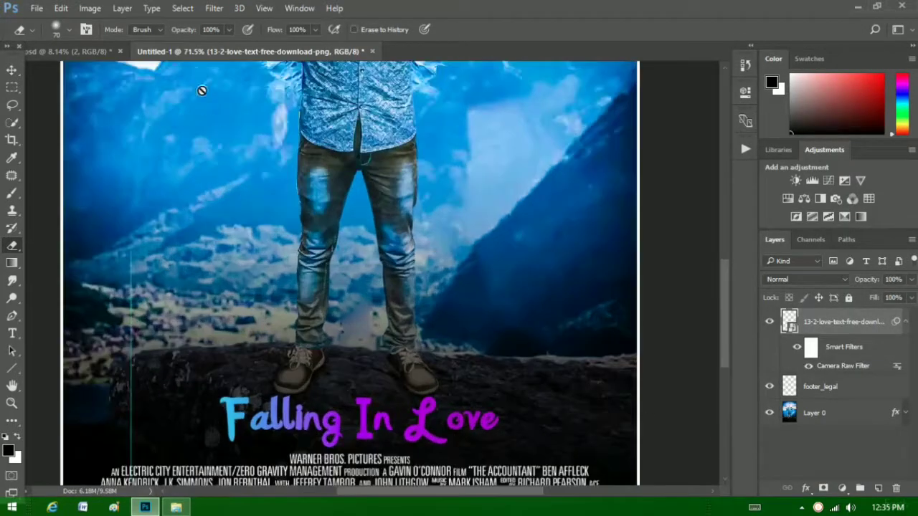
Raise the title's Brightness/Contrast brightness to +150.
{"action": "left_click", "coordinate": [90, 8]}
{"action": "left_click", "coordinate": [430, 33]}
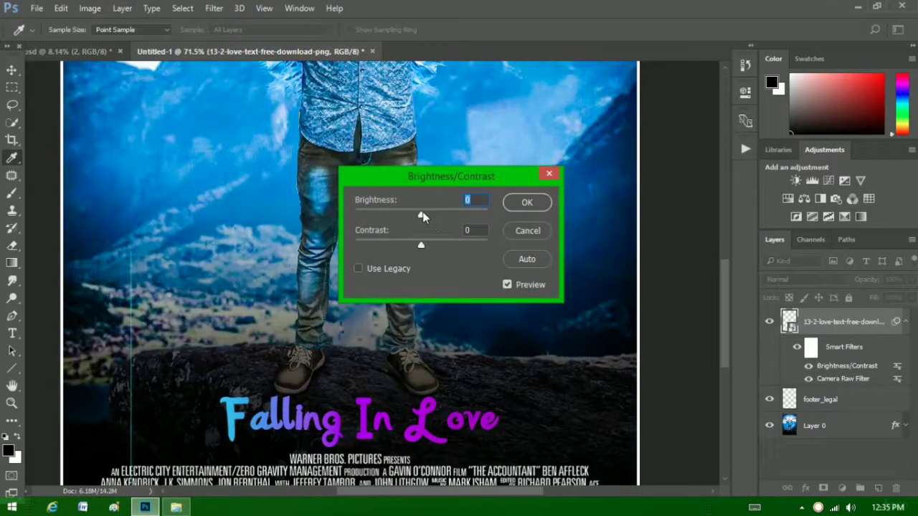
{"action": "left_click_drag", "start_coordinate": [423, 217], "coordinate": [488, 244]}
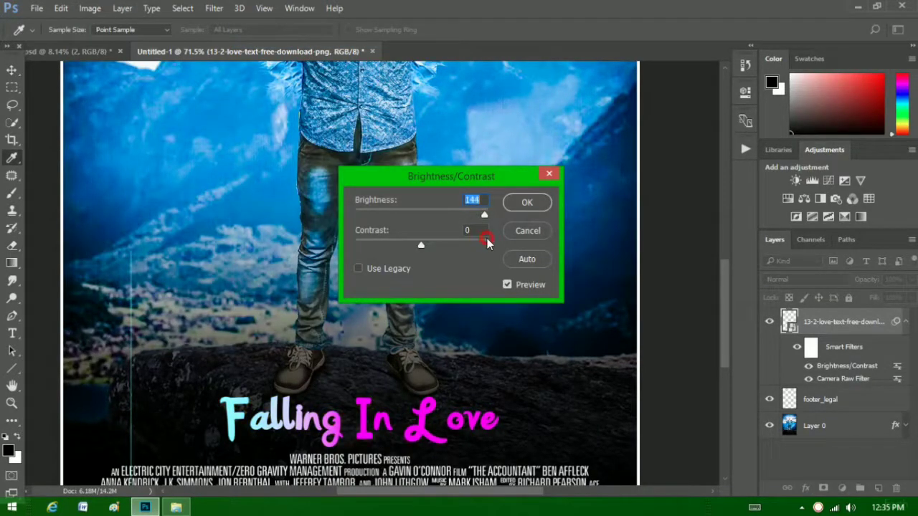
{"action": "left_click", "coordinate": [522, 201]}
{"action": "key", "text": "e"}
Rasterize the title smart object into an ordinary layer.
{"action": "scroll", "coordinate": [502, 287], "scroll_direction": "down", "scroll_amount": 2}
{"action": "left_click", "coordinate": [906, 321]}
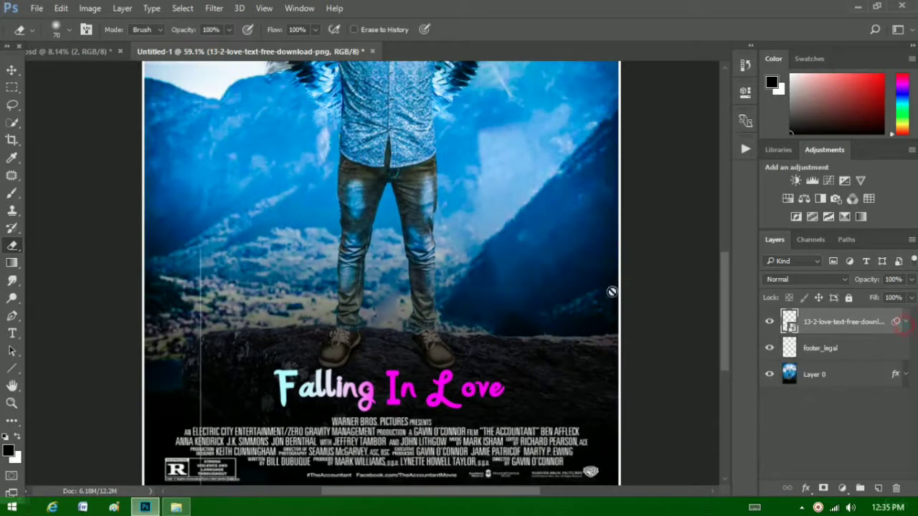
{"action": "scroll", "coordinate": [295, 269], "scroll_direction": "down", "scroll_amount": 3}
{"action": "scroll", "coordinate": [283, 418], "scroll_direction": "up", "scroll_amount": 2}
{"action": "left_click", "coordinate": [304, 275]}
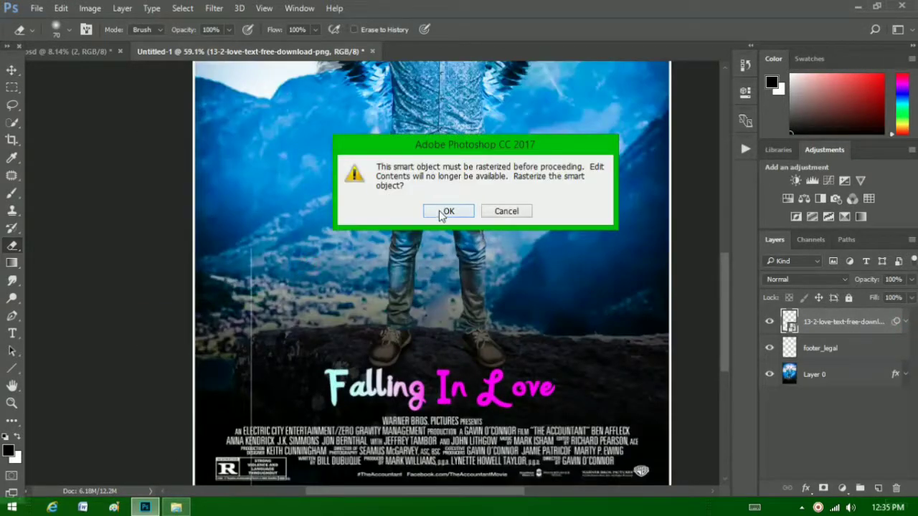
{"action": "left_click", "coordinate": [447, 211]}
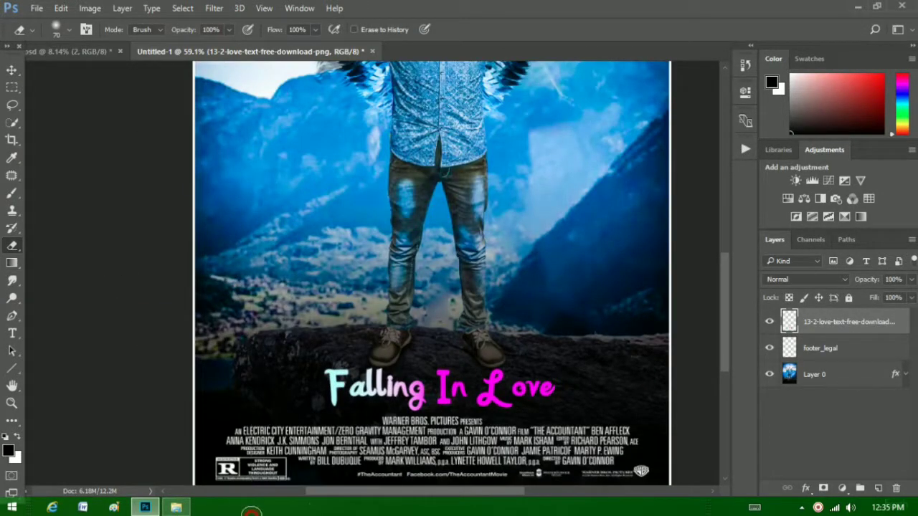
{"action": "scroll", "coordinate": [241, 354], "scroll_direction": "down", "scroll_amount": 2}
{"action": "scroll", "coordinate": [244, 467], "scroll_direction": "down", "scroll_amount": 2}
{"action": "scroll", "coordinate": [282, 451], "scroll_direction": "up", "scroll_amount": 1}
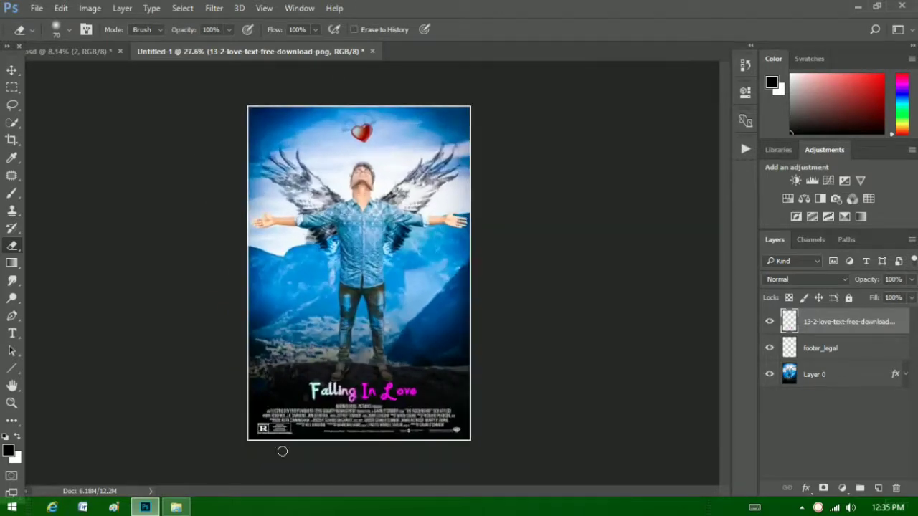
Drag RDT Creation (LOGO).png from Desktop > Photography into the poster.
{"action": "left_click", "coordinate": [186, 509]}
{"action": "left_click", "coordinate": [528, 159]}
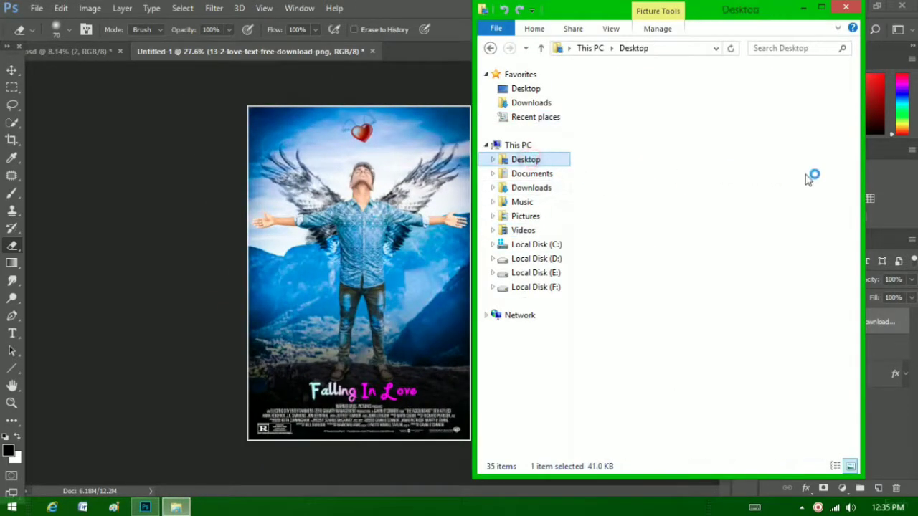
{"action": "scroll", "coordinate": [851, 262], "scroll_direction": "down", "scroll_amount": 2}
{"action": "double_click", "coordinate": [754, 129]}
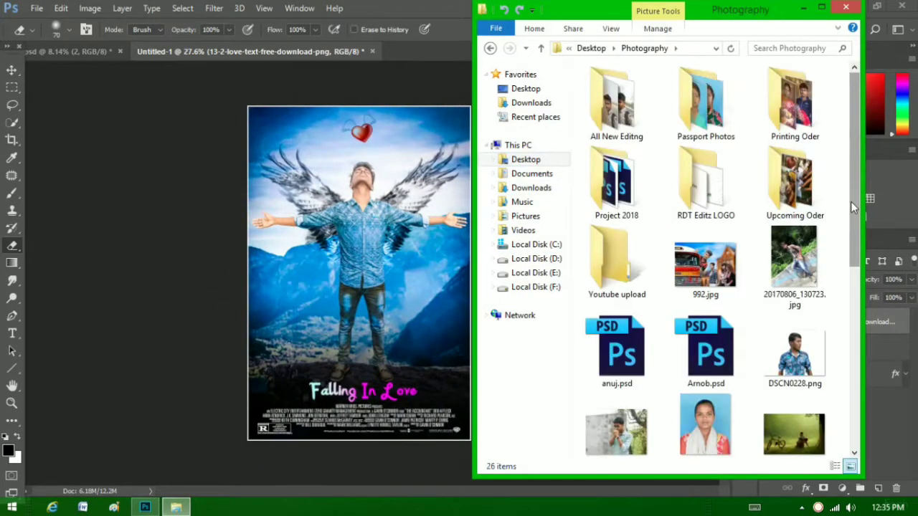
{"action": "scroll", "coordinate": [842, 303], "scroll_direction": "down", "scroll_amount": 3}
{"action": "scroll", "coordinate": [844, 362], "scroll_direction": "down", "scroll_amount": 2}
{"action": "mouse_move", "coordinate": [795, 395]}
{"action": "left_mouse_down"}
{"action": "mouse_move", "coordinate": [485, 214]}
{"action": "mouse_move", "coordinate": [309, 135]}
{"action": "left_mouse_up"}
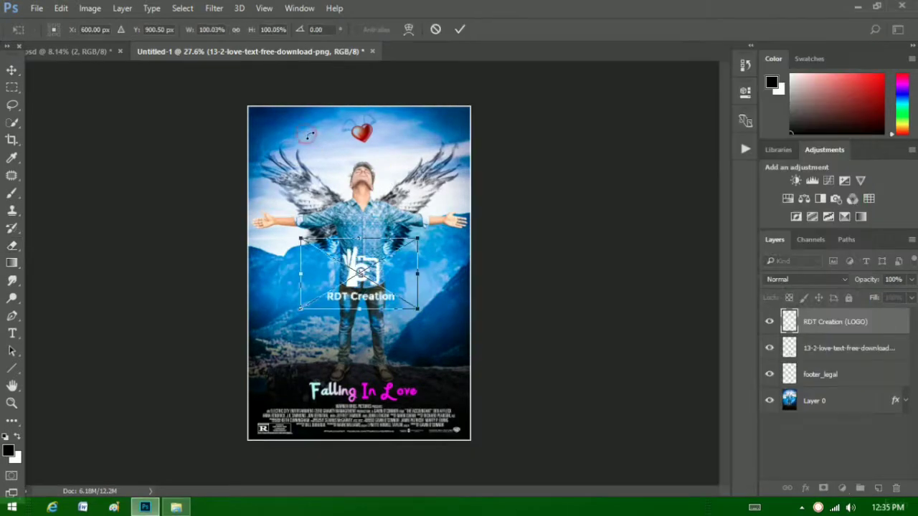
Shrink the RDT Creation logo and move it toward the upper left.
{"action": "mouse_move", "coordinate": [419, 311]}
{"action": "left_mouse_down"}
{"action": "mouse_move", "coordinate": [391, 290]}
{"action": "mouse_move", "coordinate": [410, 299]}
{"action": "mouse_move", "coordinate": [284, 147]}
{"action": "left_mouse_up"}
{"action": "key", "text": "ctrl+plus"}
{"action": "key", "text": "ctrl+plus"}
{"action": "key", "text": "ctrl+minus"}
{"action": "key", "text": "ctrl+plus"}
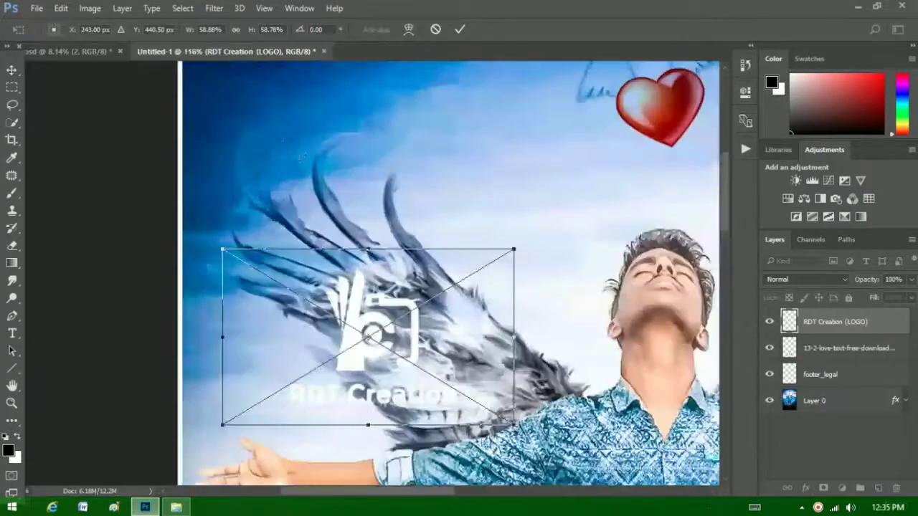
{"action": "left_click_drag", "start_coordinate": [381, 295], "coordinate": [327, 135]}
{"action": "key", "text": "ctrl+minus"}
Fit the logo at about 40% in the top-left corner and commit it.
{"action": "scroll", "coordinate": [323, 221], "scroll_direction": "up", "scroll_amount": 2}
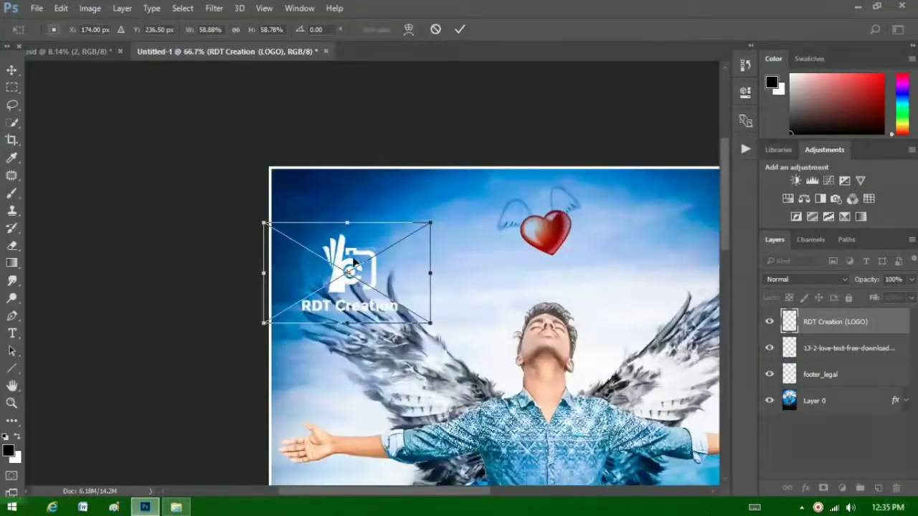
{"action": "left_click_drag", "start_coordinate": [353, 263], "coordinate": [337, 208]}
{"action": "left_click_drag", "start_coordinate": [418, 274], "coordinate": [365, 223]}
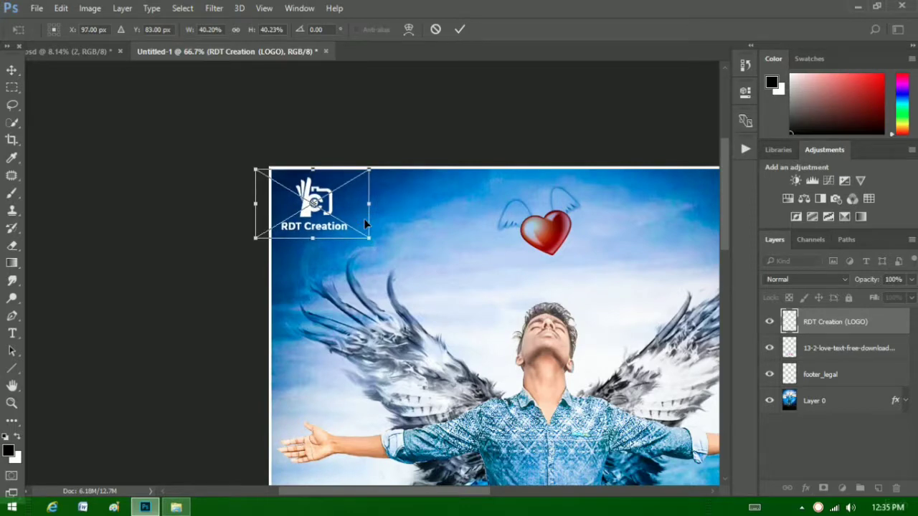
{"action": "left_click", "coordinate": [460, 33]}
{"action": "scroll", "coordinate": [222, 222], "scroll_direction": "down", "scroll_amount": 4}
{"action": "scroll", "coordinate": [588, 338], "scroll_direction": "up", "scroll_amount": 1}
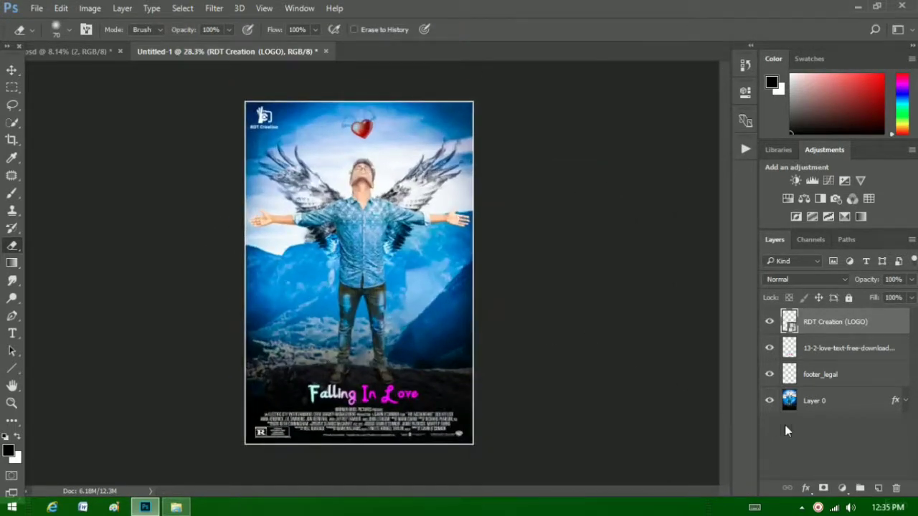
Merge all layers and apply Camera Raw with Shadows +11 plus exposure and contrast tweaks.
{"action": "right_click", "coordinate": [828, 407]}
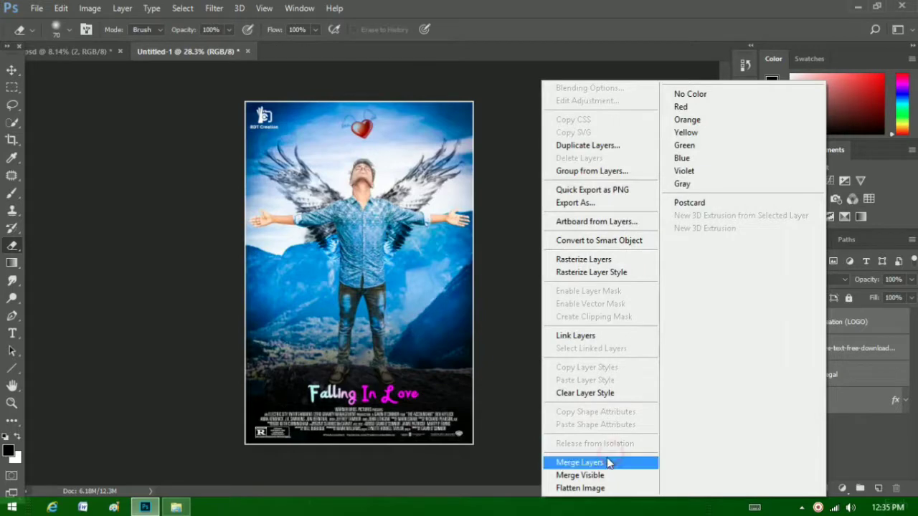
{"action": "left_click", "coordinate": [608, 463]}
{"action": "left_click", "coordinate": [213, 7]}
{"action": "left_click", "coordinate": [250, 111]}
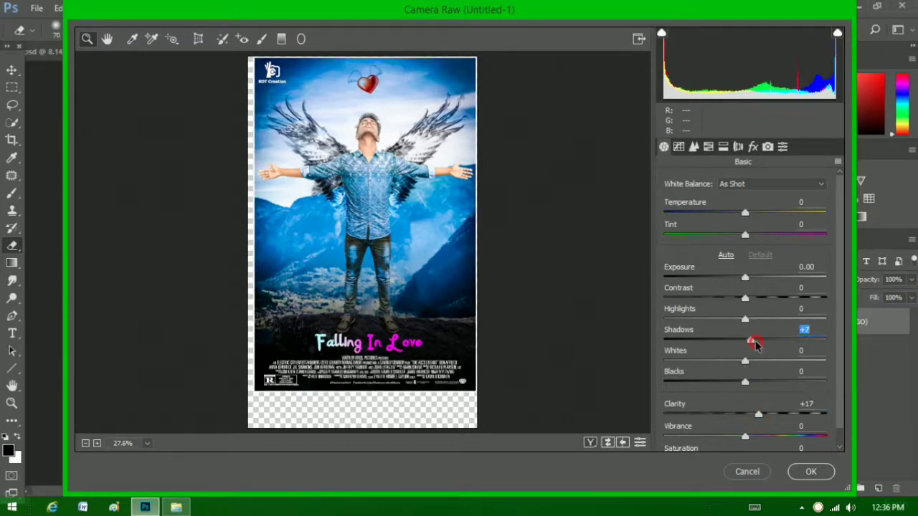
{"action": "left_click_drag", "start_coordinate": [756, 345], "coordinate": [758, 343]}
{"action": "left_click_drag", "start_coordinate": [750, 283], "coordinate": [742, 292]}
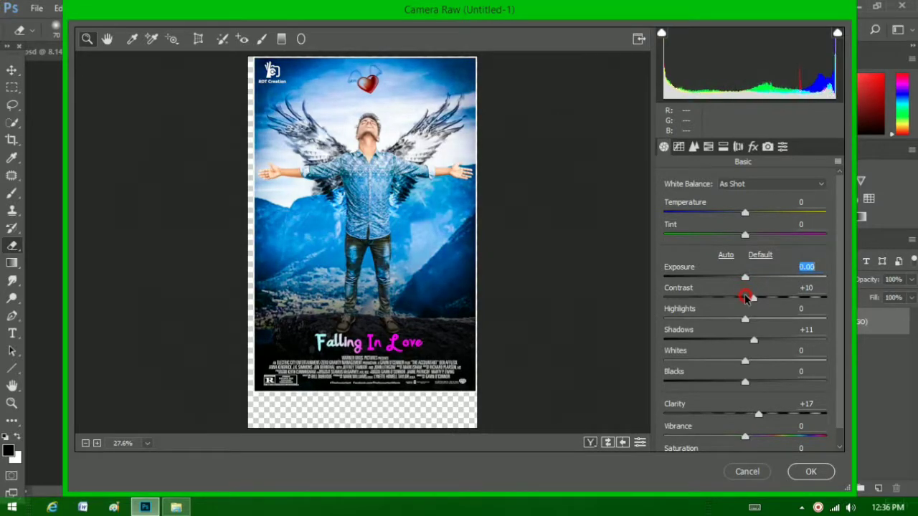
{"action": "left_click", "coordinate": [807, 470]}
Save the poster as maximum-quality JPEG Untitled-1.jpg and open it in the photo viewer.
{"action": "key", "text": "ctrl+0"}
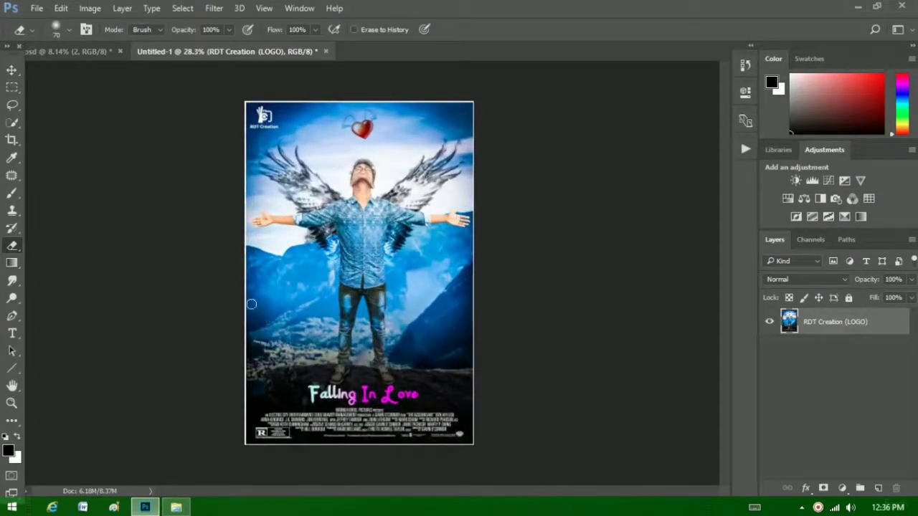
{"action": "left_click", "coordinate": [37, 8]}
{"action": "left_click", "coordinate": [81, 153]}
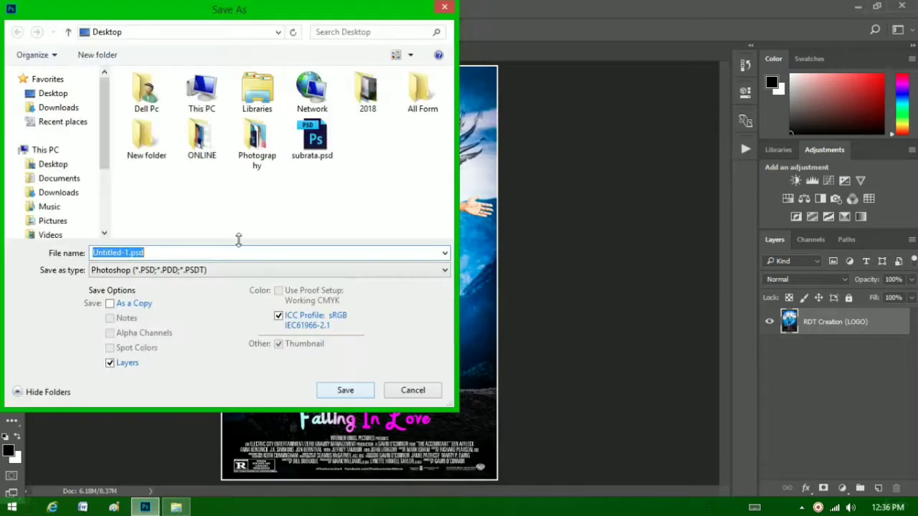
{"action": "left_click", "coordinate": [148, 270]}
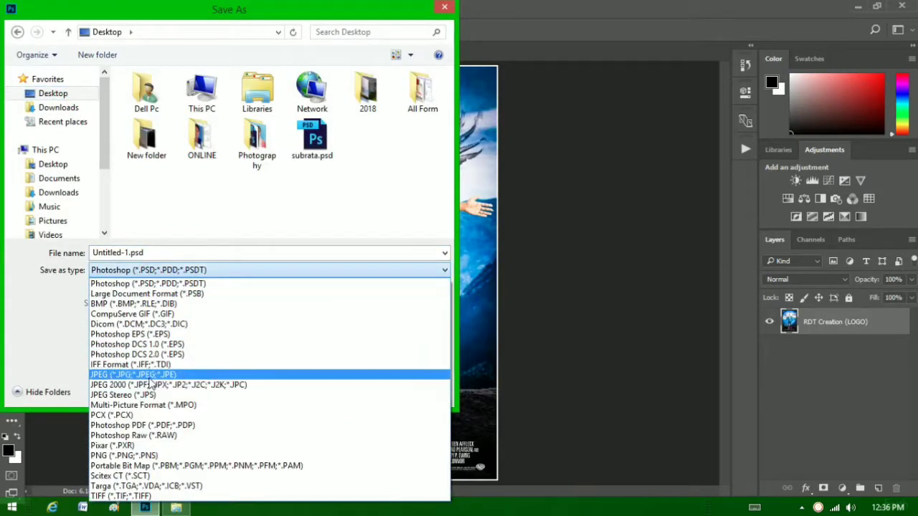
{"action": "left_click", "coordinate": [144, 376]}
{"action": "left_click", "coordinate": [346, 390]}
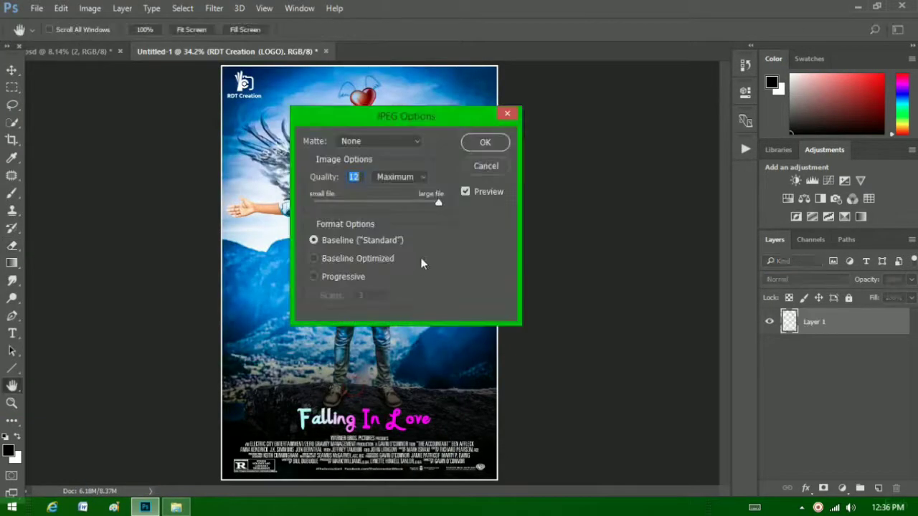
{"action": "left_click", "coordinate": [486, 143]}
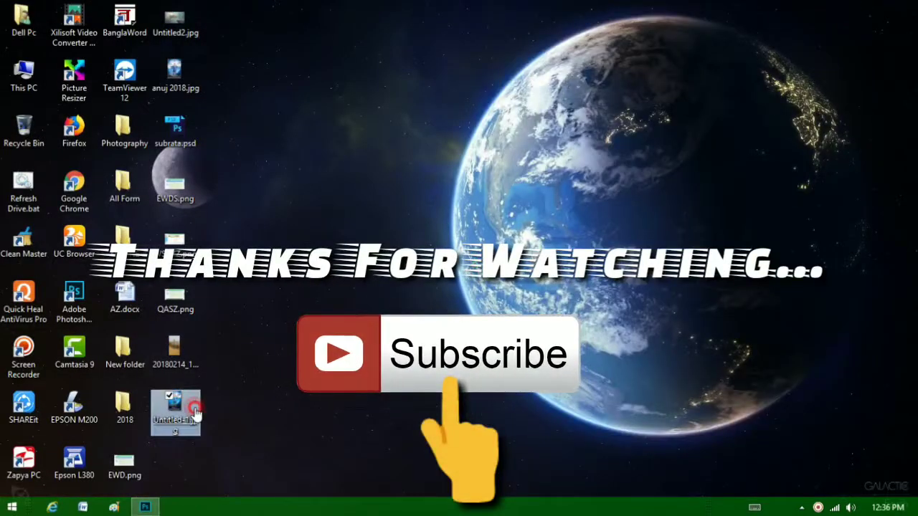
{"action": "double_click", "coordinate": [190, 413]}
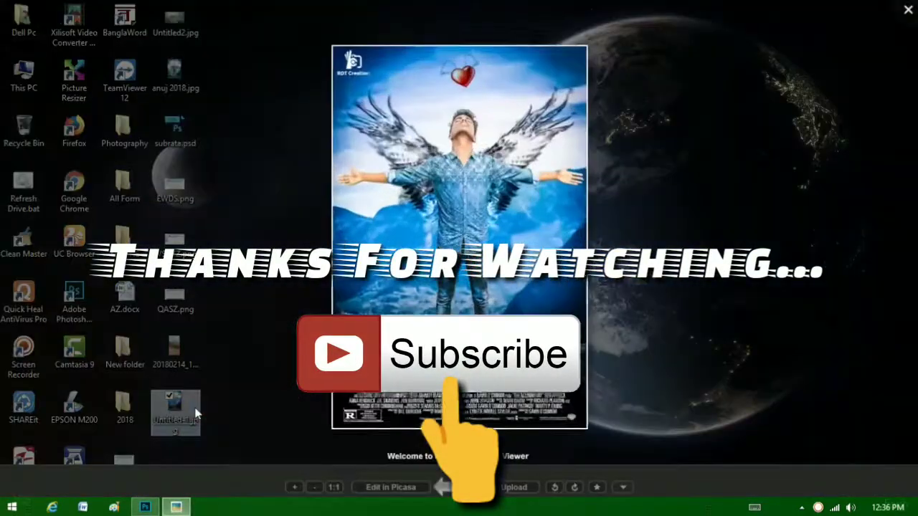